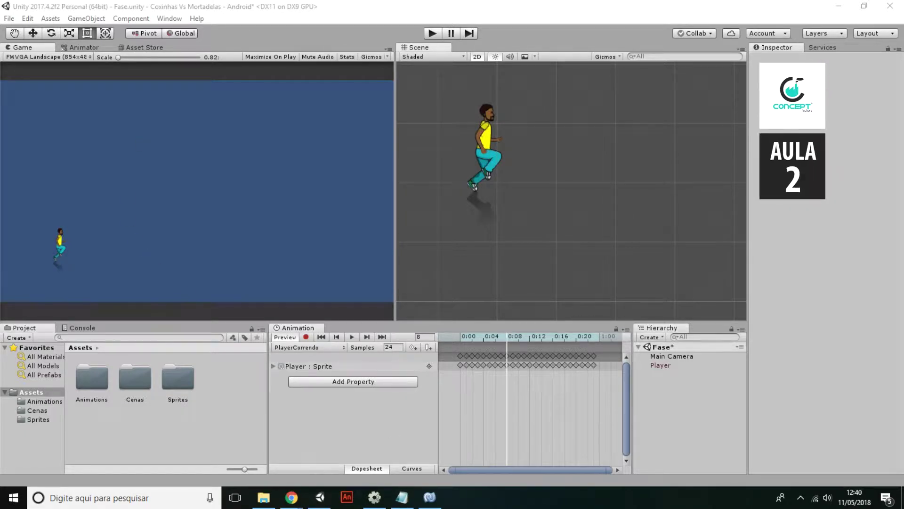
Step: Import the six images from the CVSM Sprites Cenario folder into the project's Sprites folder
click(263, 497)
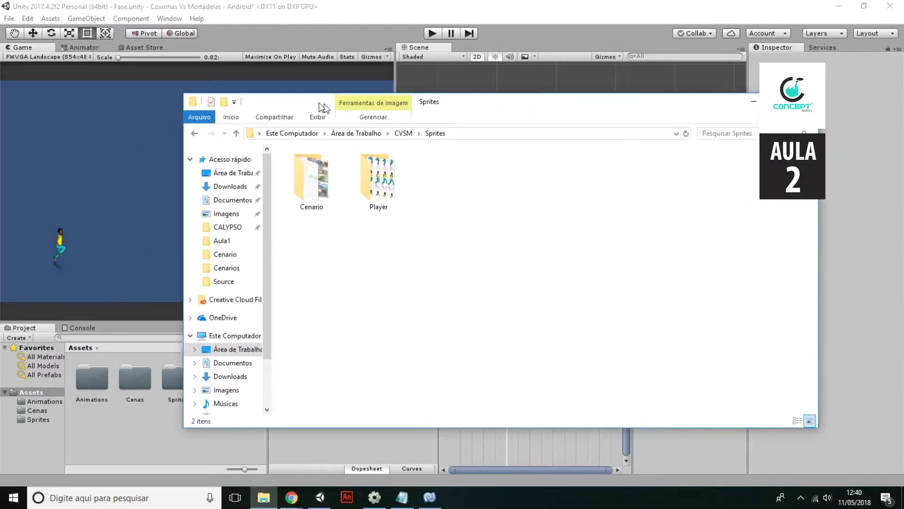
double_click(275, 184)
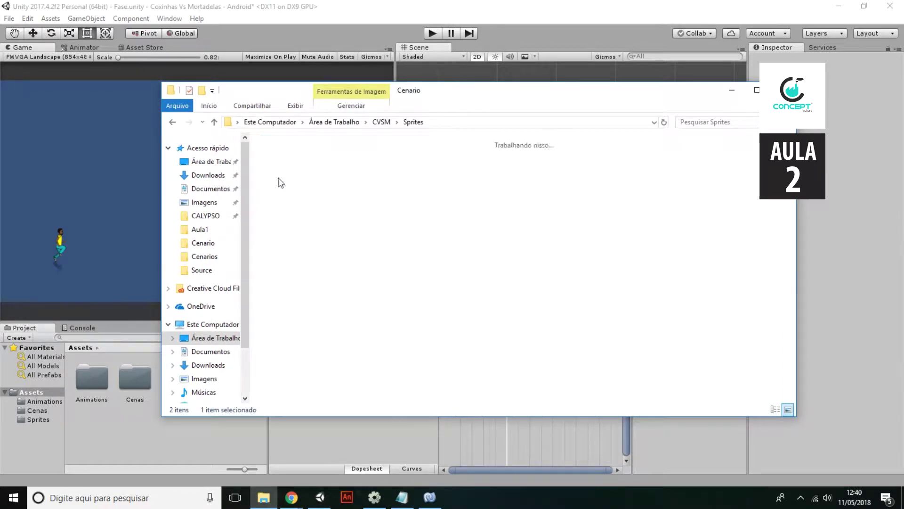
drag(431, 93, 544, 94)
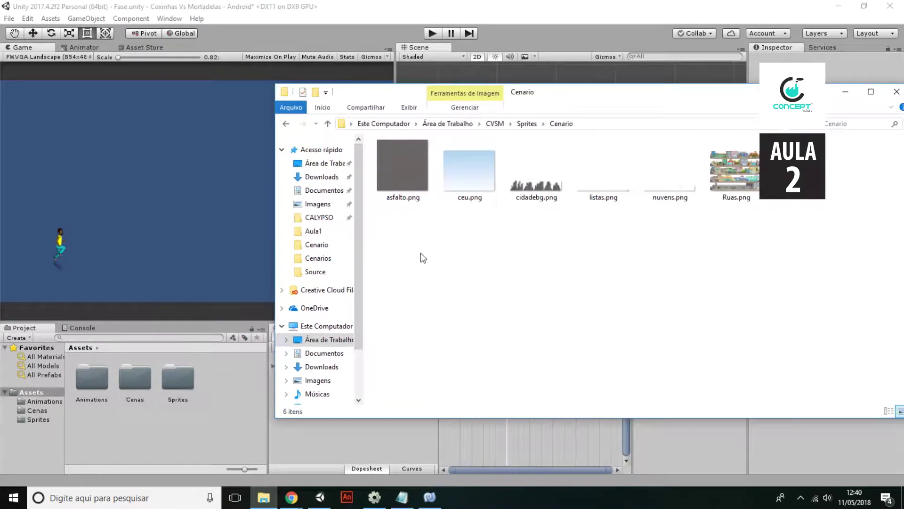
drag(385, 229, 460, 231)
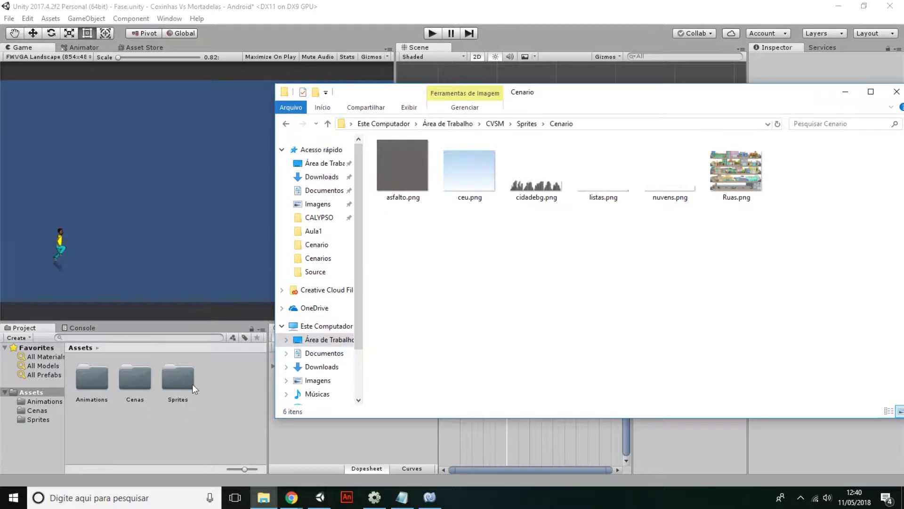
double_click(178, 379)
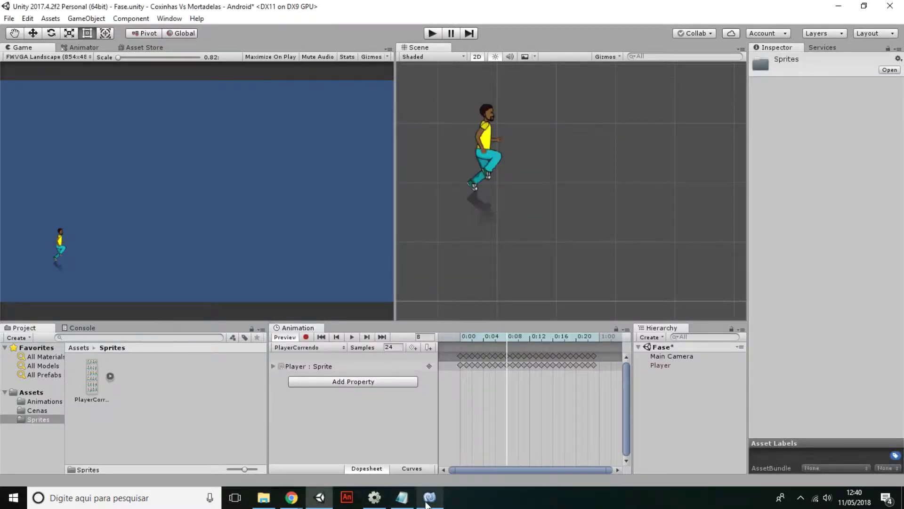
click(264, 497)
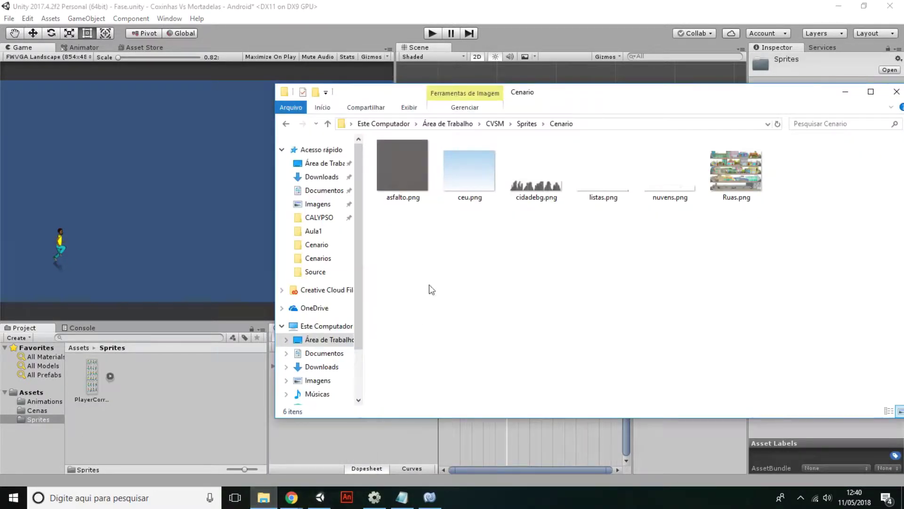
drag(396, 229, 775, 169)
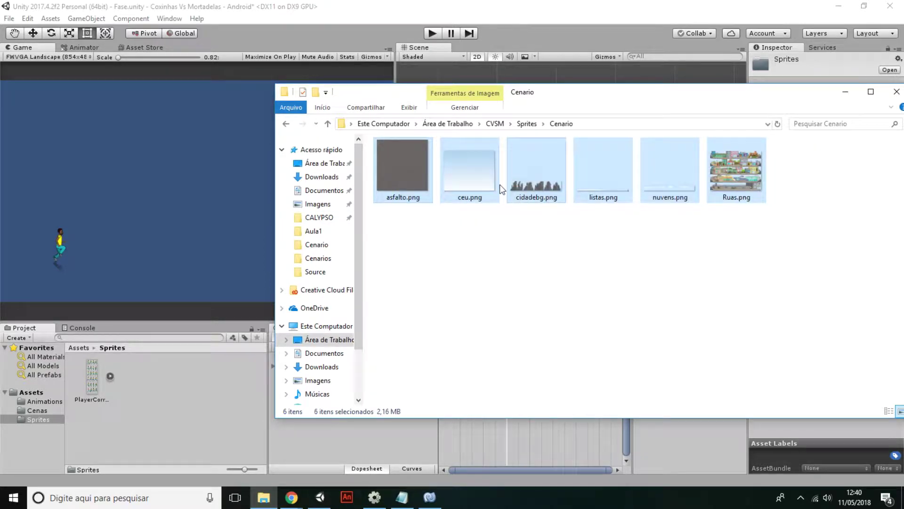
drag(417, 186, 798, 151)
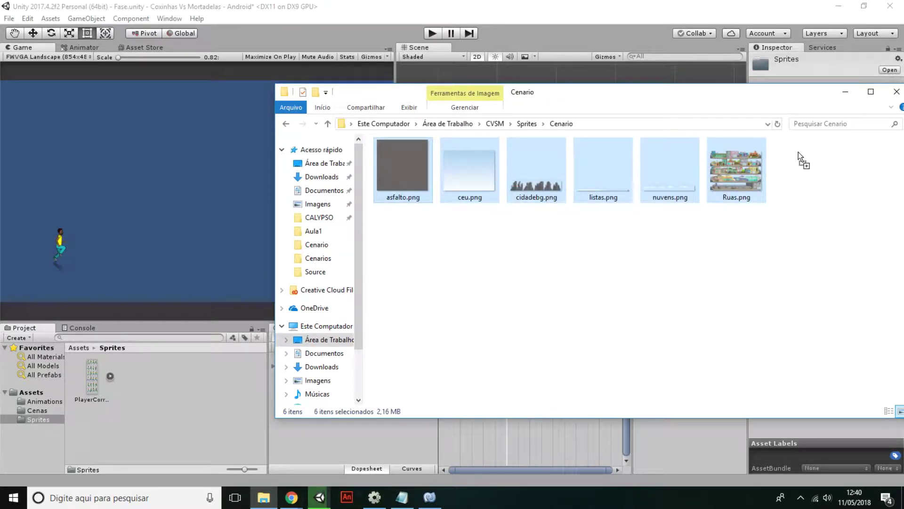
click(846, 92)
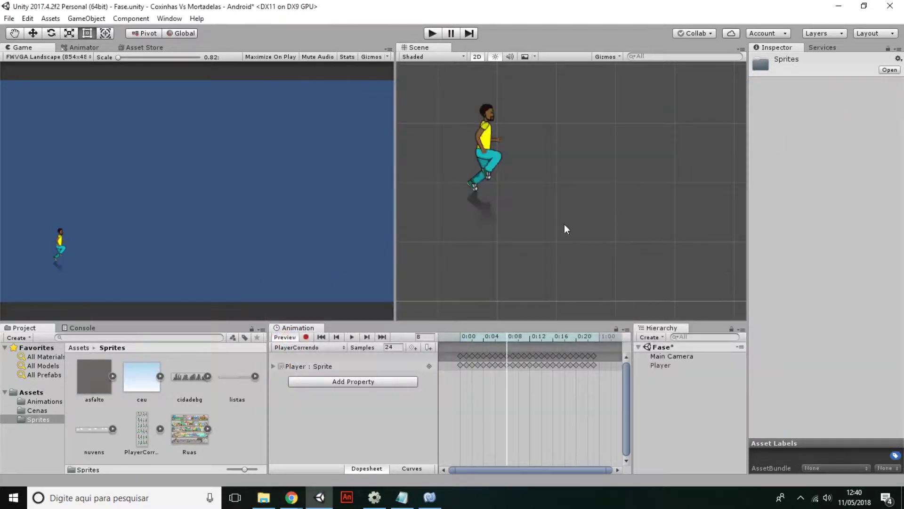
Step: Try enlarging the Player sprite proportionally in the scene to a scale of about 1.63, and undo the last actions
click(143, 445)
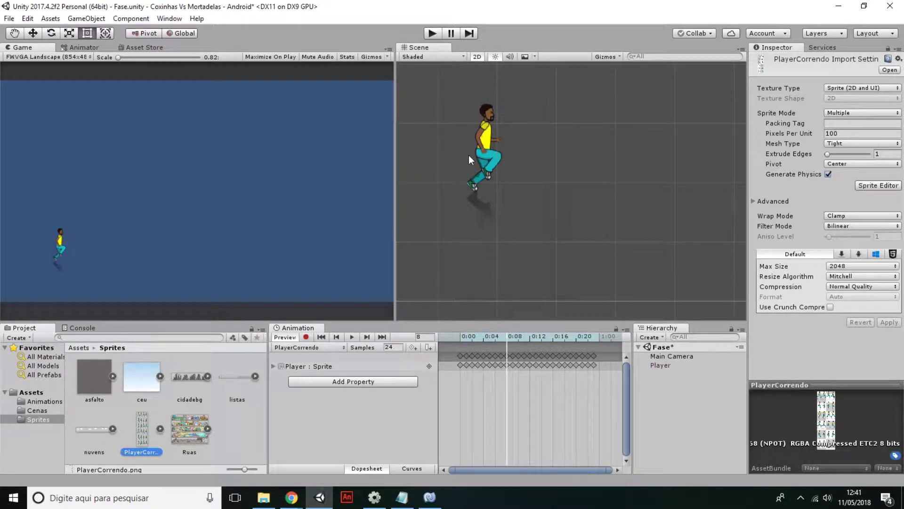
click(489, 162)
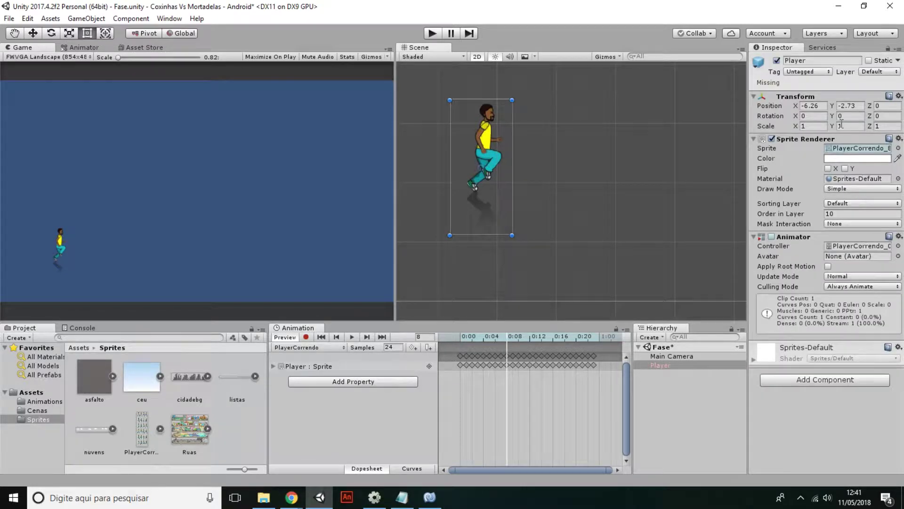
shift+drag(513, 236, 587, 306)
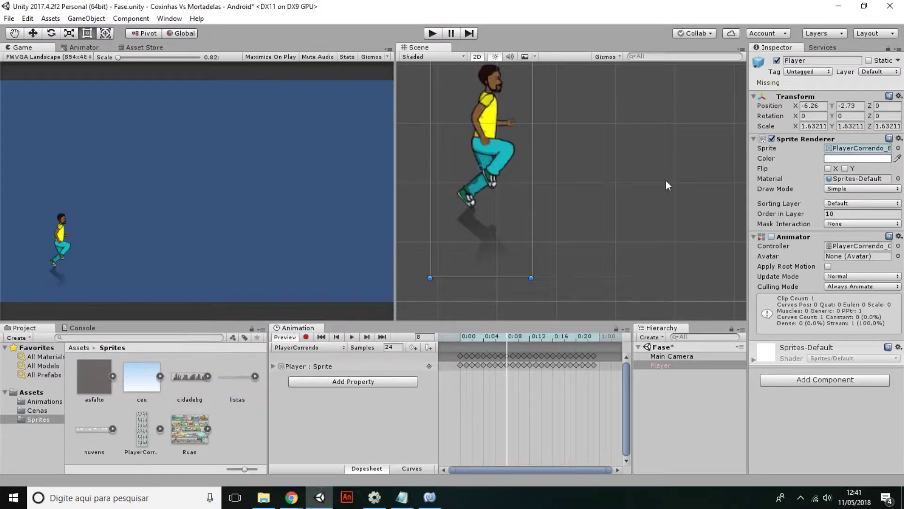
key(ctrl+z)
key(ctrl+z)
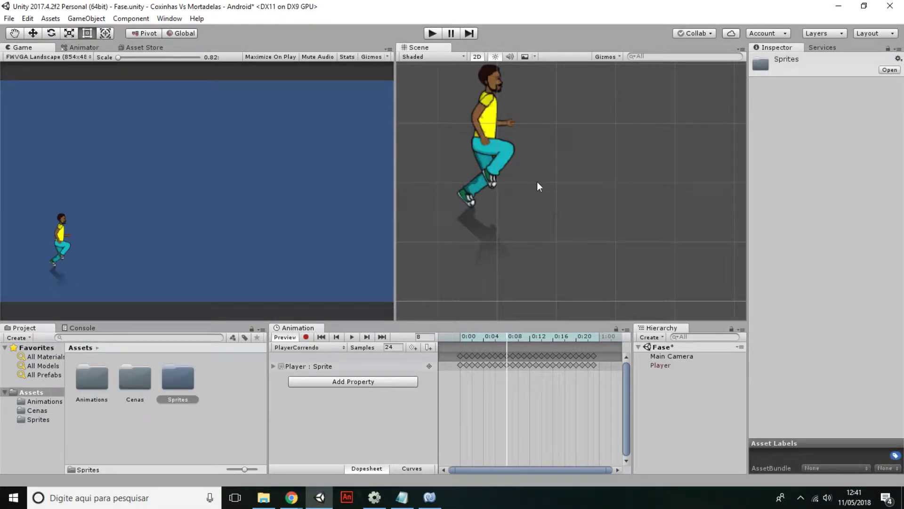
Step: Reset the Player's X, Y and Z scale to 1
click(490, 153)
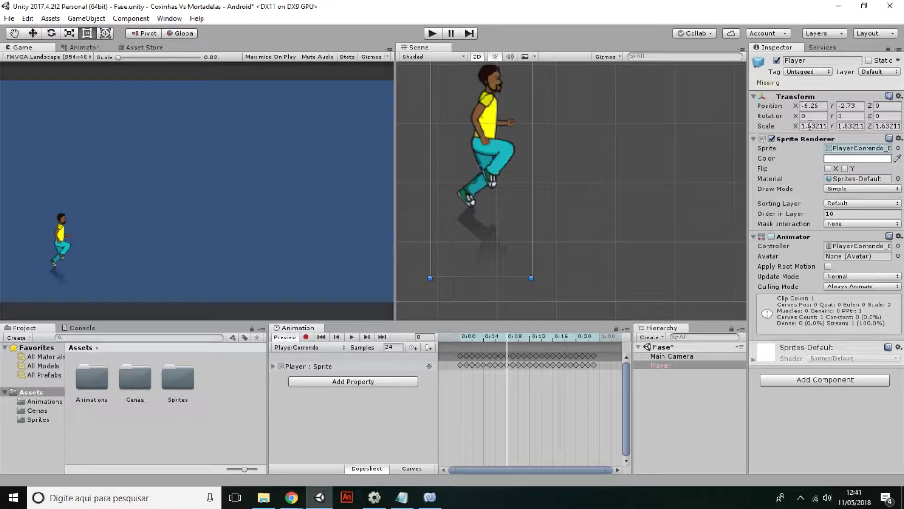
text(1)
click(838, 126)
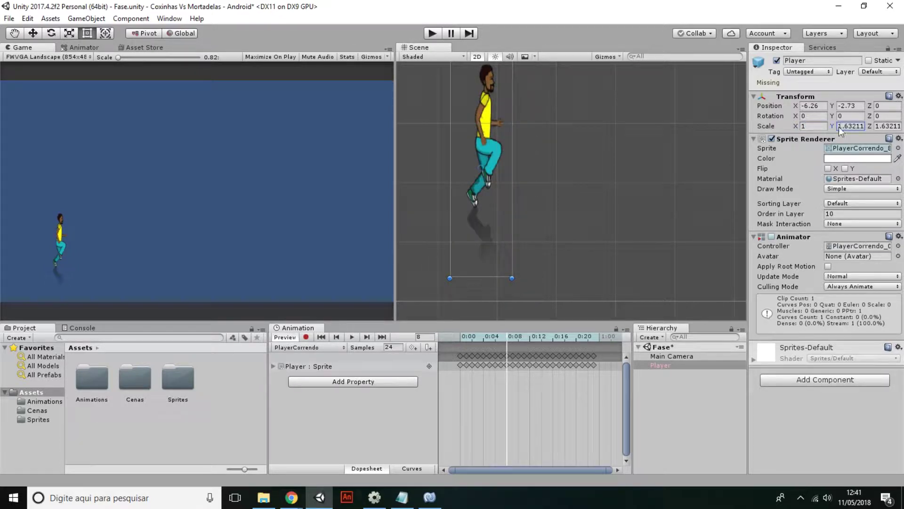
text(1)
click(877, 125)
text(1)
click(814, 126)
click(418, 230)
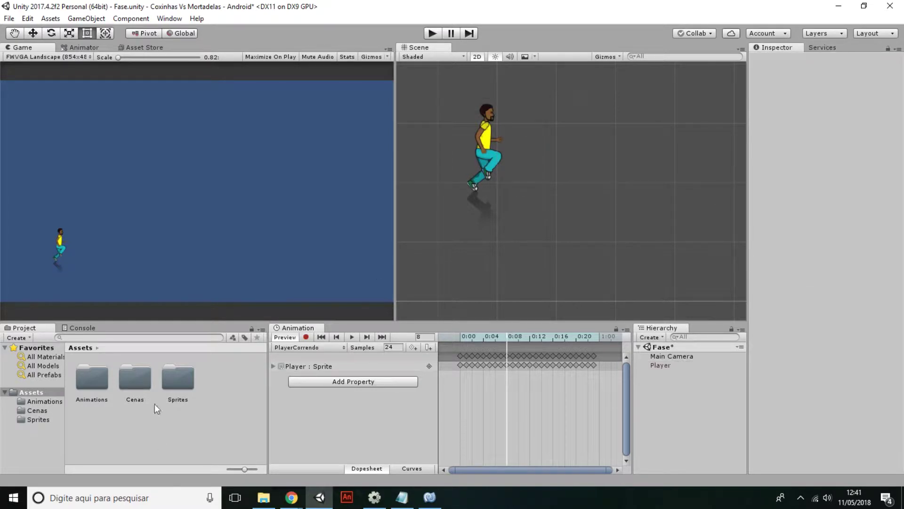
Step: Set the PlayerCorrendo sprite sheet in the Sprites folder to 50 pixels per unit and apply the import settings
double_click(170, 384)
click(133, 437)
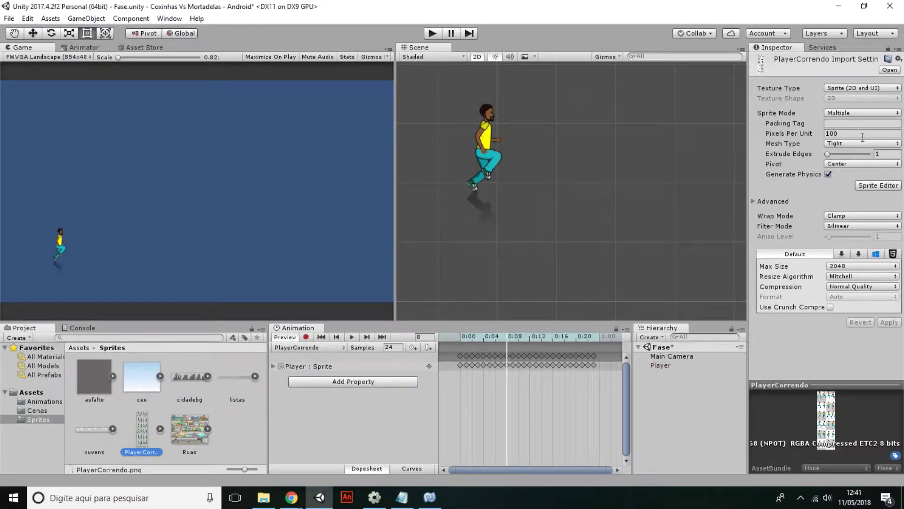
click(848, 133)
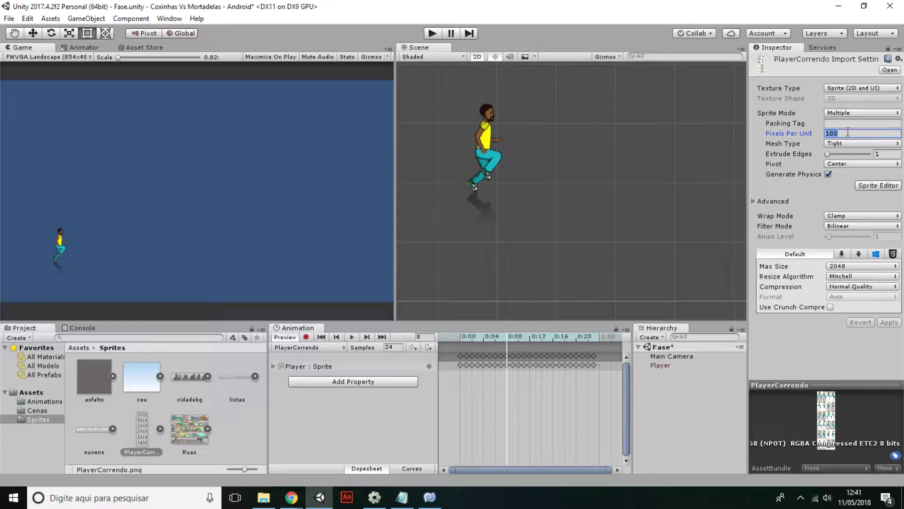
text(50)
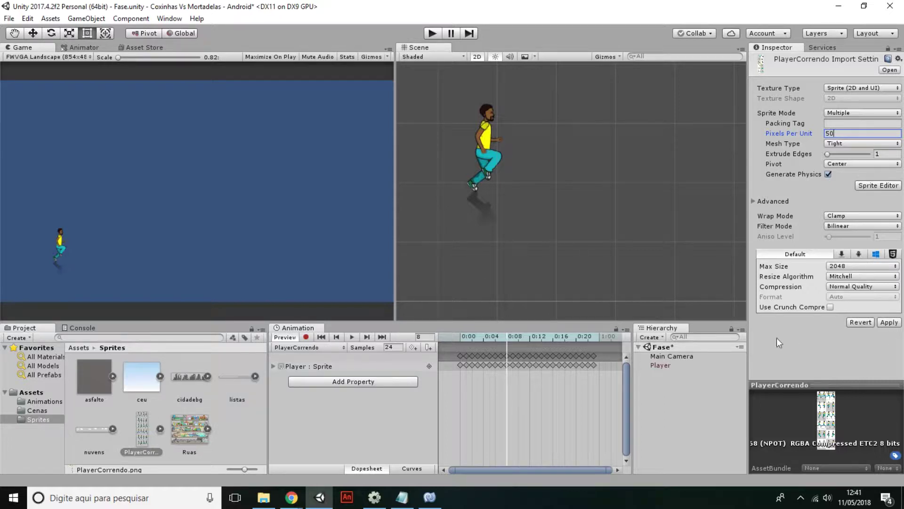
click(883, 324)
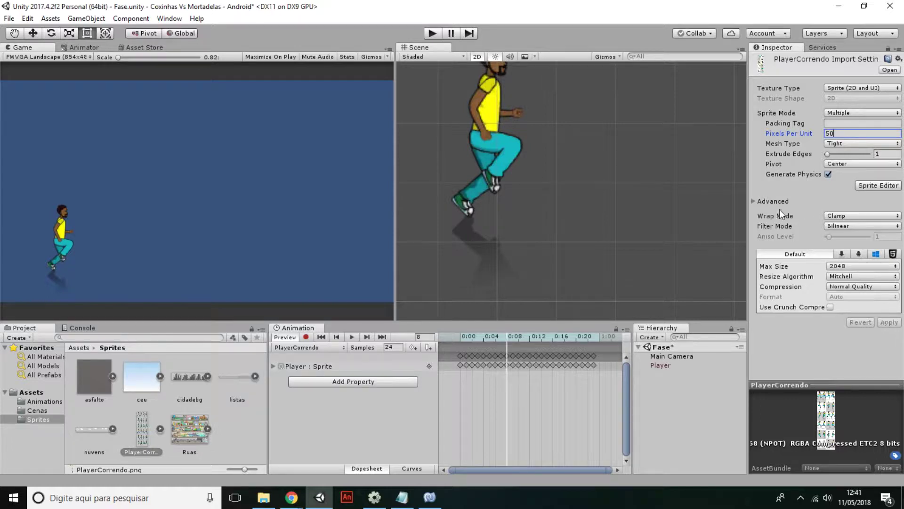
Step: Add the ceu sprite to the scene and stretch it to fill the whole camera frame, at about 7.42 by 5.26 scale
scroll(468, 128, down, 5)
middle_drag(468, 128, 458, 227)
scroll(481, 206, down, 2)
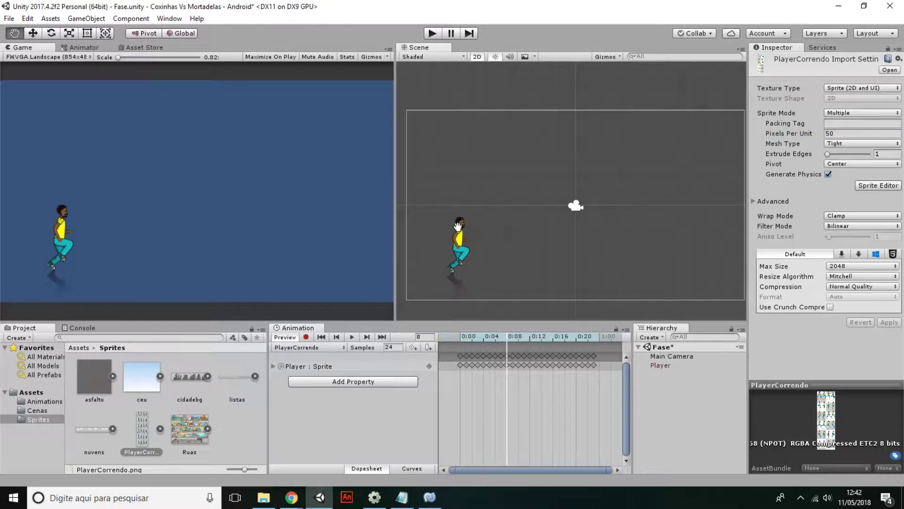
click(139, 366)
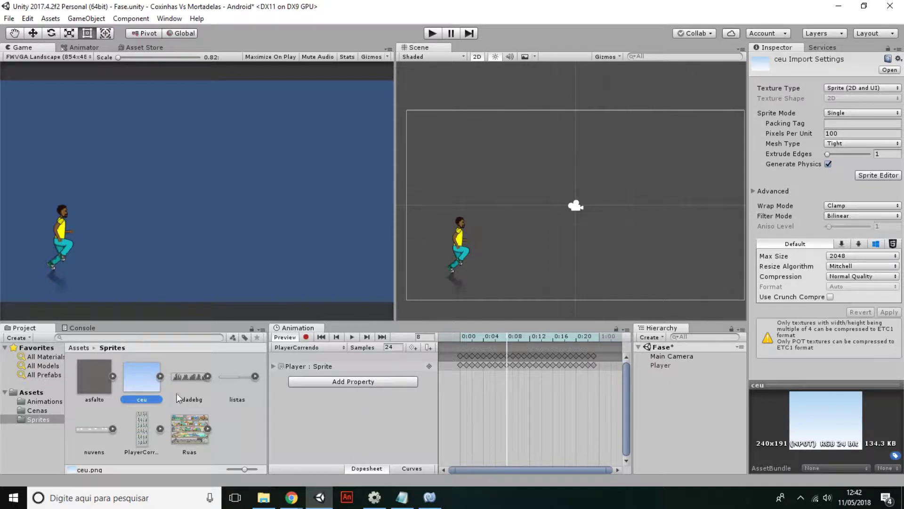
drag(150, 388, 710, 298)
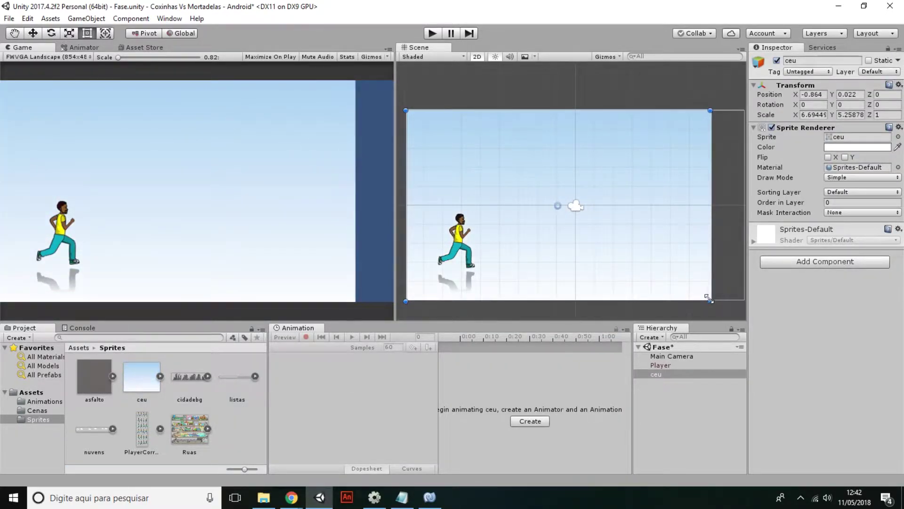
scroll(710, 298, down, 1)
drag(710, 117, 740, 118)
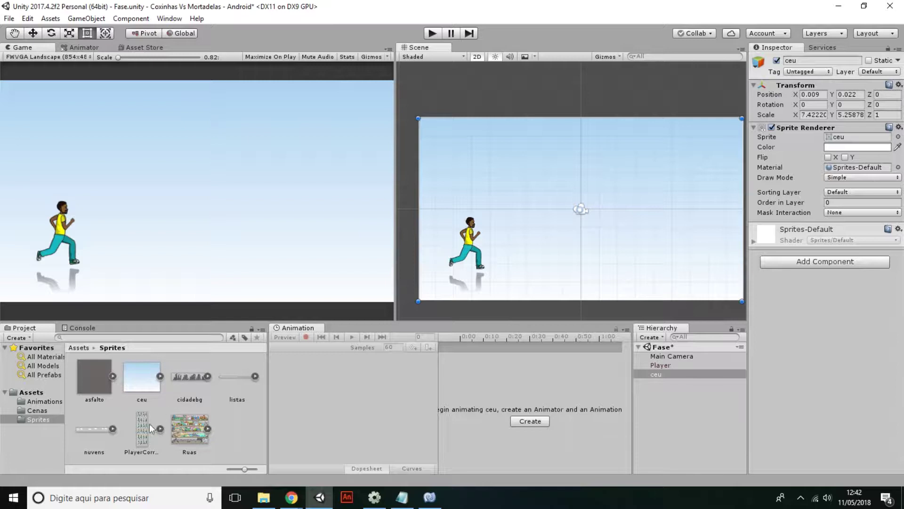
Step: Create a 3D Quad and stretch it across the full width of the sky's upper part, about 17.8 by 3.15 units
click(96, 435)
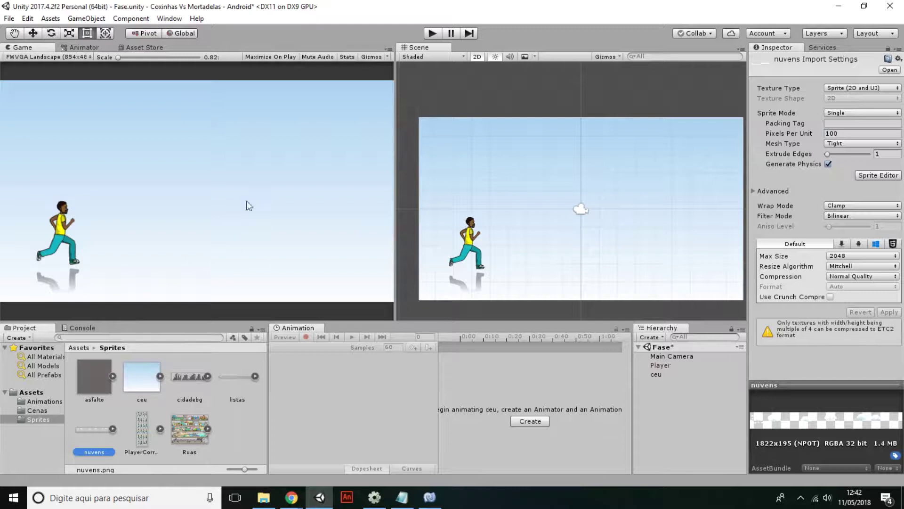
click(86, 19)
mouse_move(149, 55)
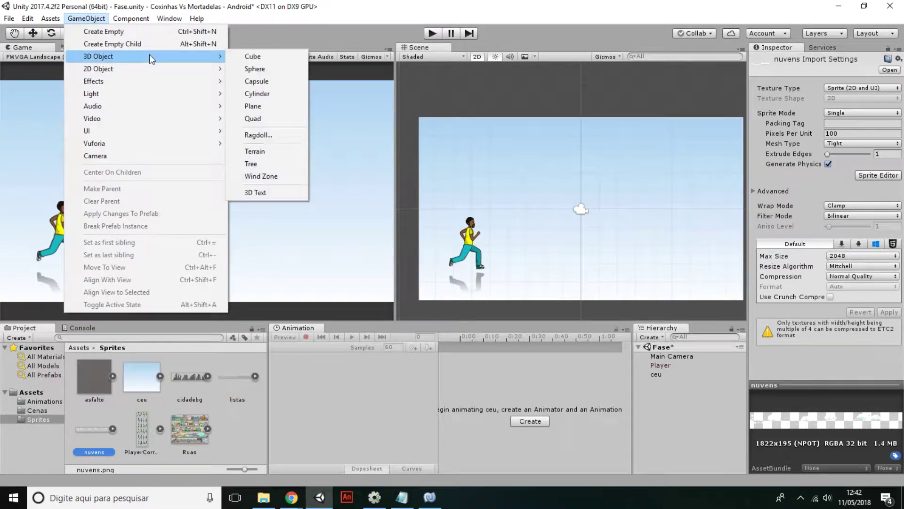
click(289, 118)
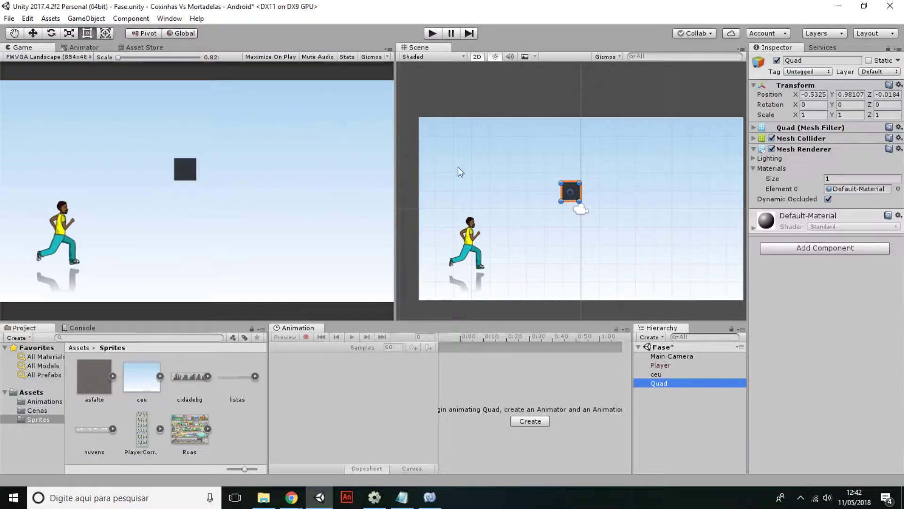
drag(566, 188, 742, 180)
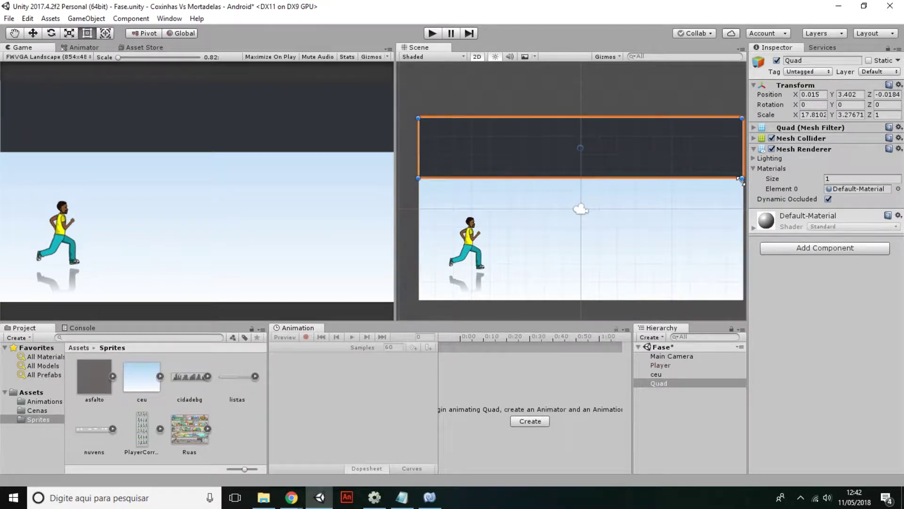
drag(741, 179, 741, 177)
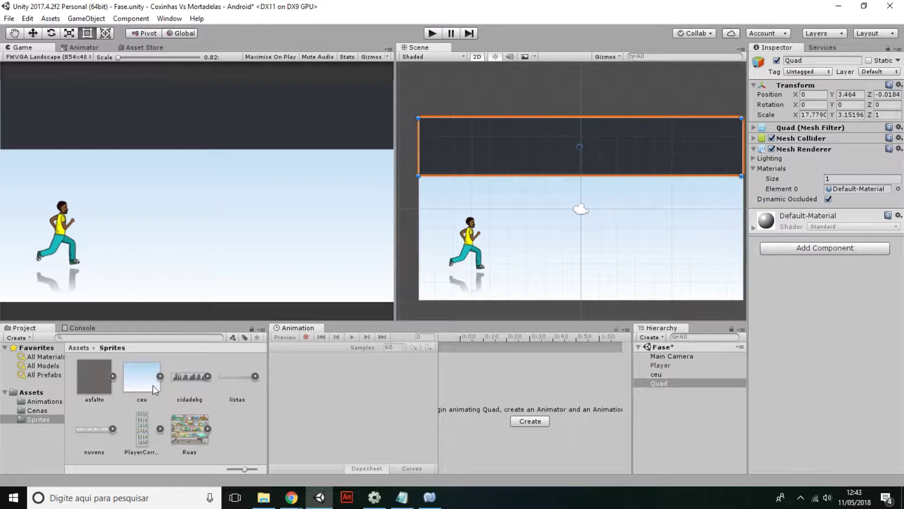
Step: Set the nuvens texture to 50 pixels per unit and apply the import settings
click(98, 433)
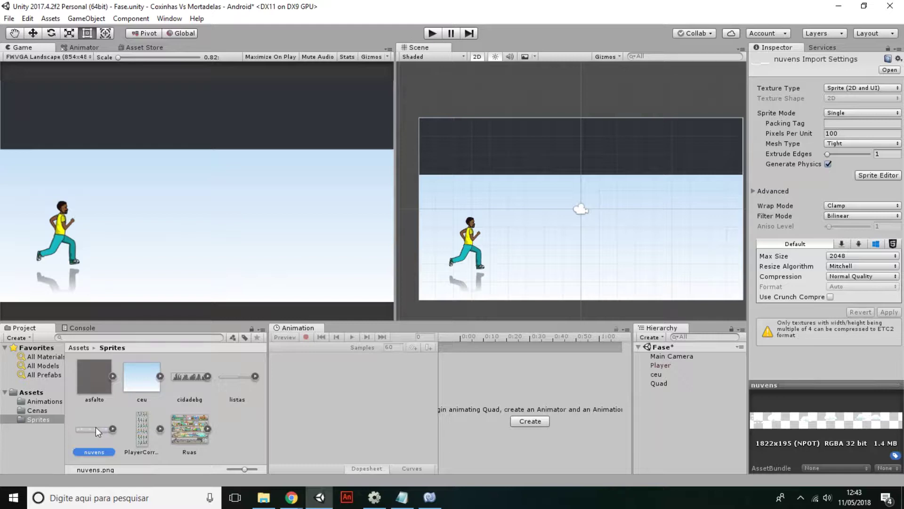
click(836, 133)
text(50)
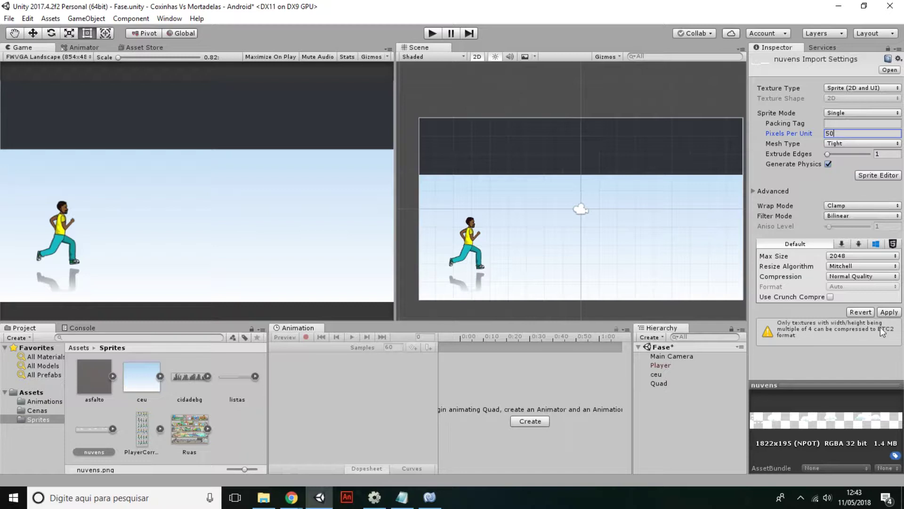
click(890, 312)
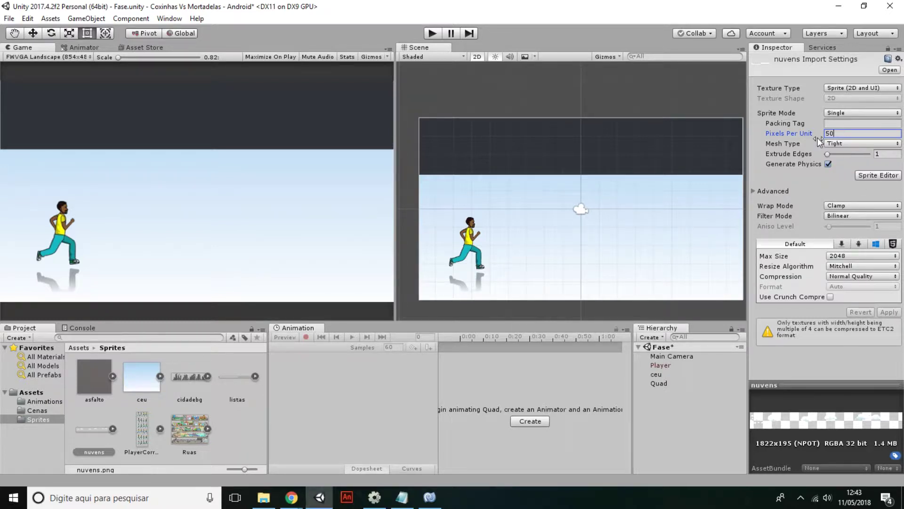
Step: Change the nuvens texture type to Default, set its wrap mode to Repeat, and apply the import settings
click(853, 89)
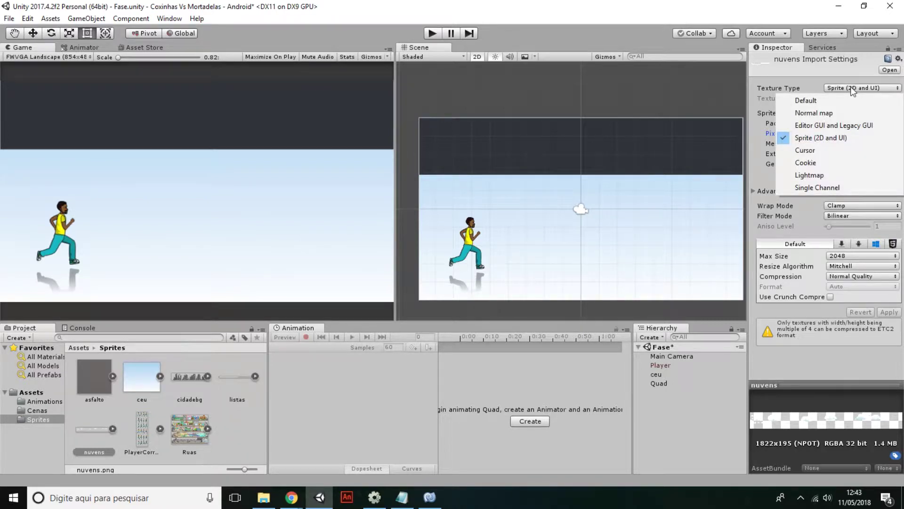
click(808, 100)
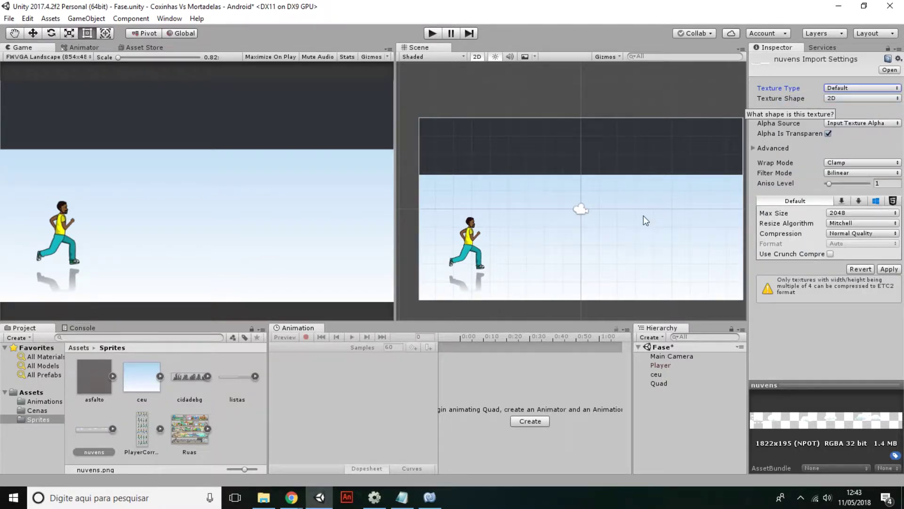
click(854, 163)
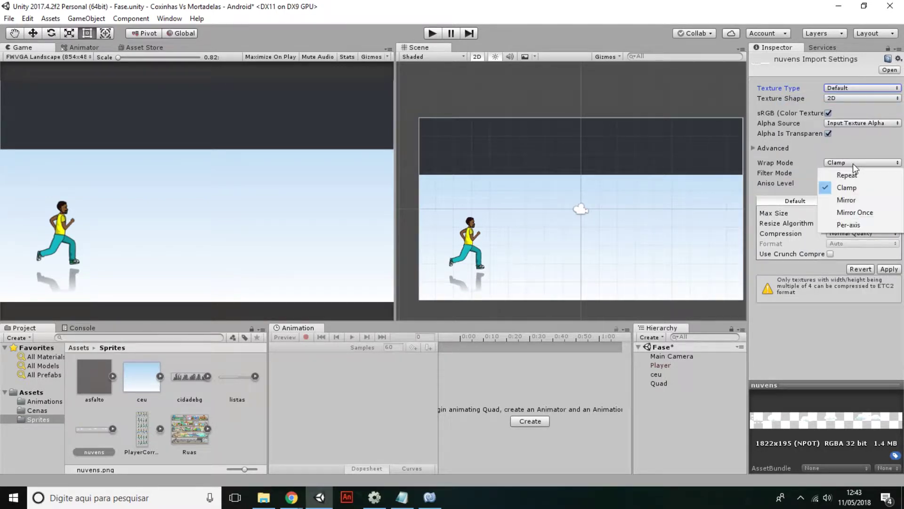
click(855, 175)
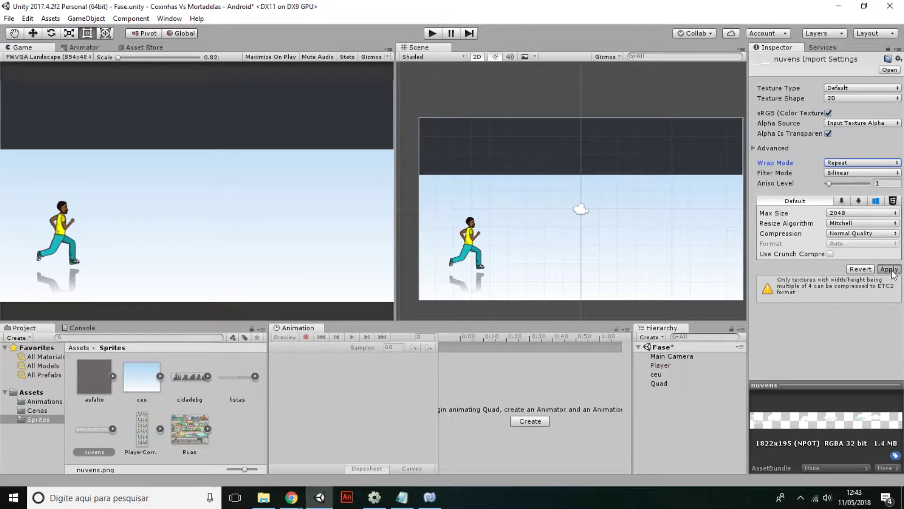
click(889, 269)
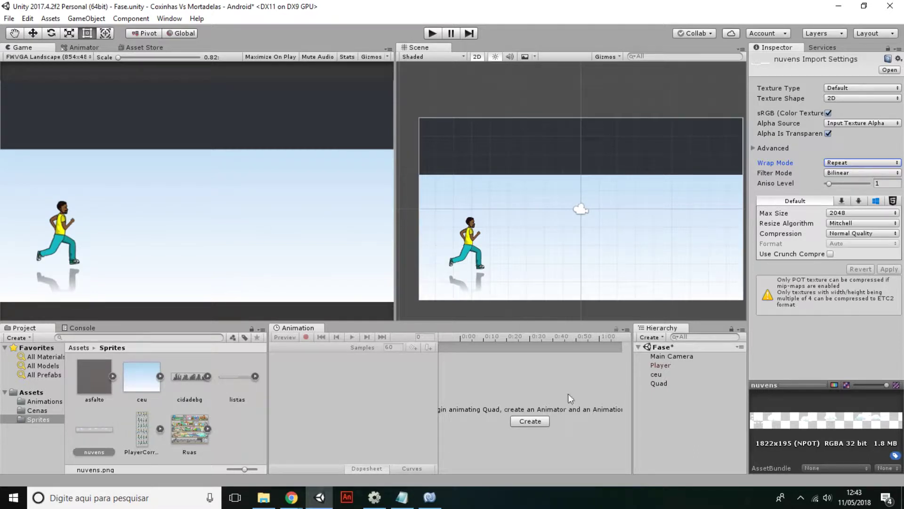
Step: Rename the quad as Nuvens and assign the nuvens texture to it
click(652, 382)
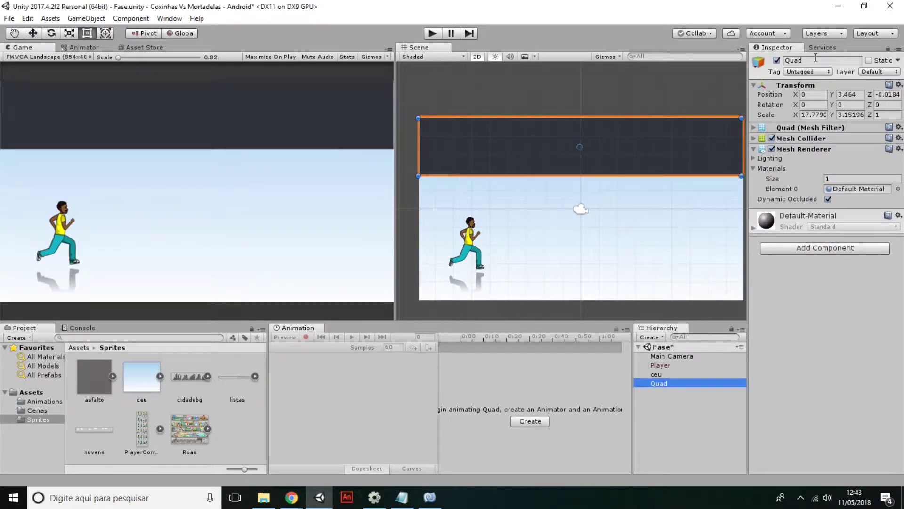
click(816, 58)
text(Nuvens)
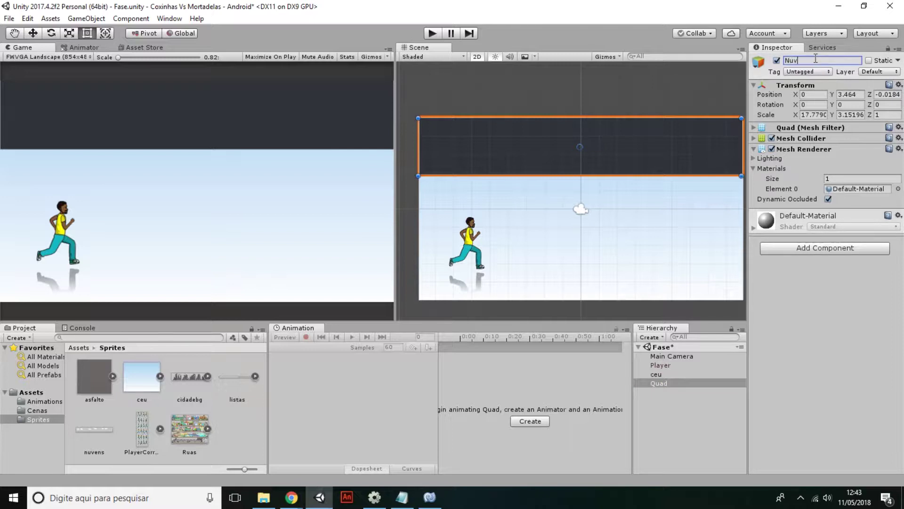
key(Return)
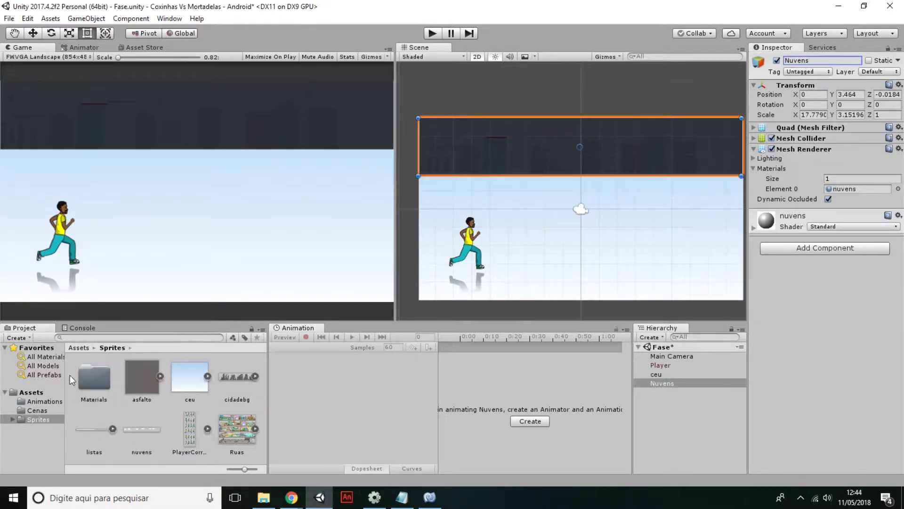
Step: Change the shader of the nuvens material in the Materials folder to Unlit/Transparent
double_click(95, 381)
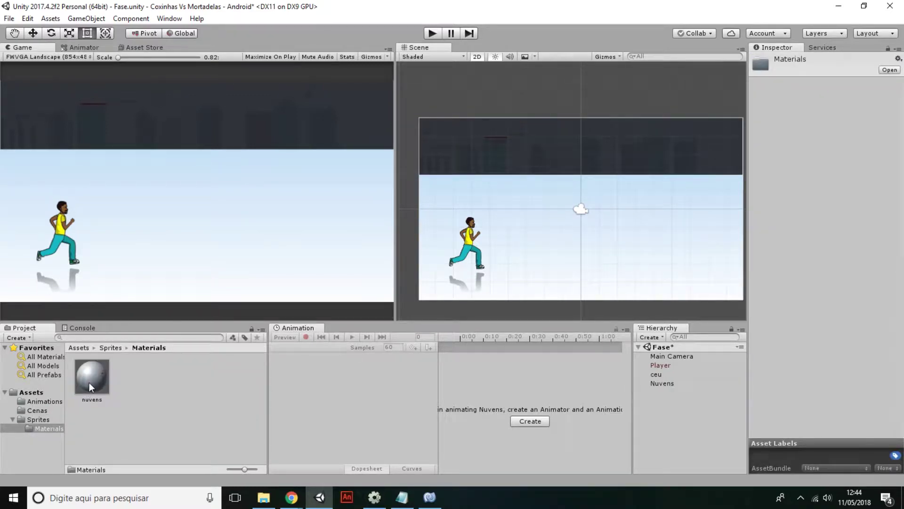
click(92, 373)
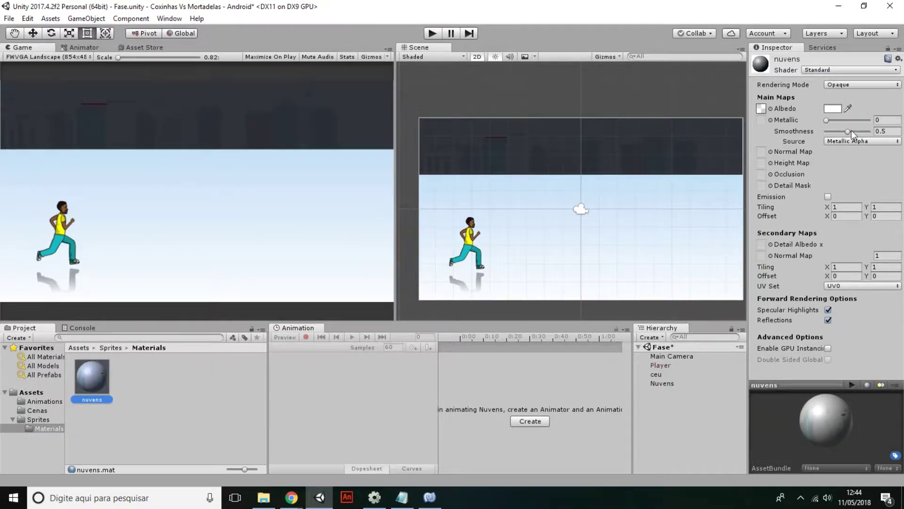
click(838, 70)
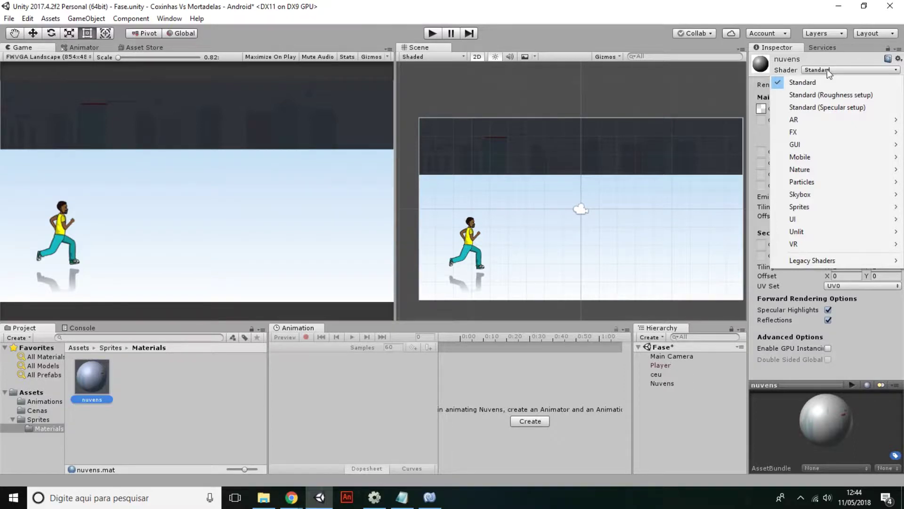
mouse_move(799, 231)
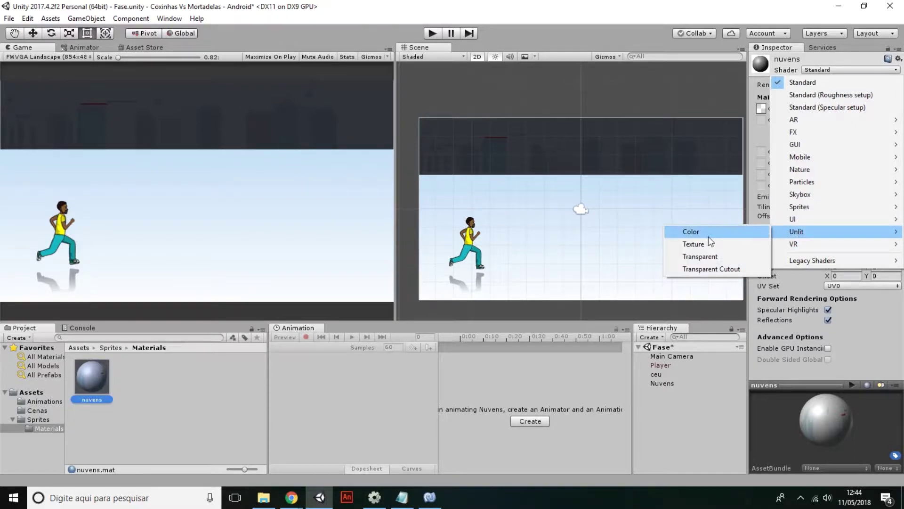
click(700, 256)
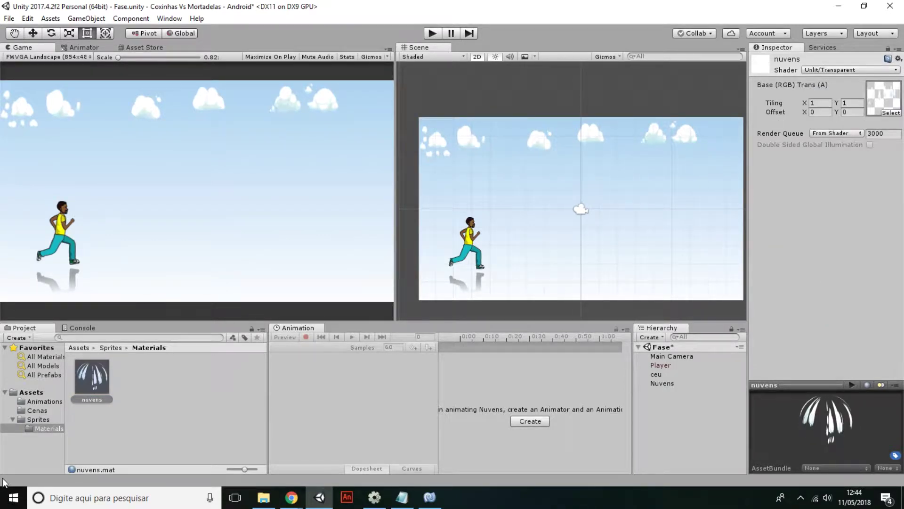
Step: Return to the Sprites folder and set the Nuvens quad's scale to 35 in X and 5 in Y
click(38, 420)
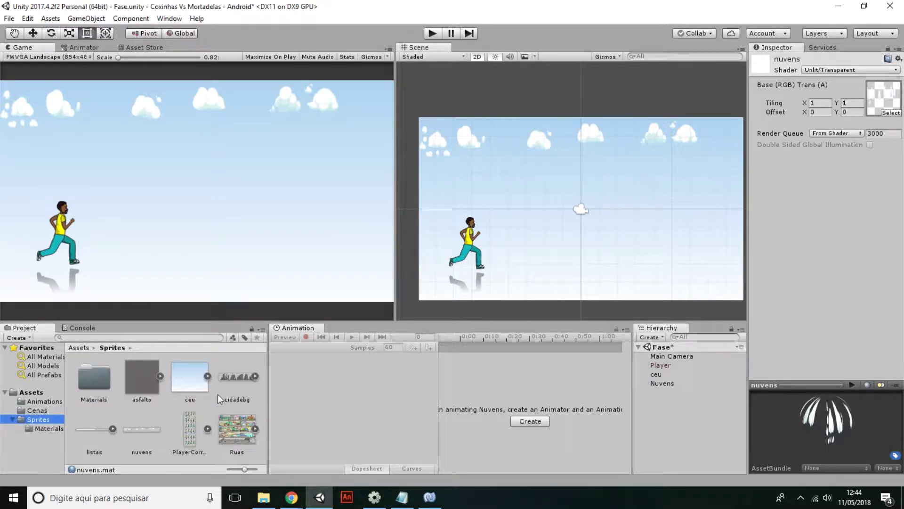
click(154, 426)
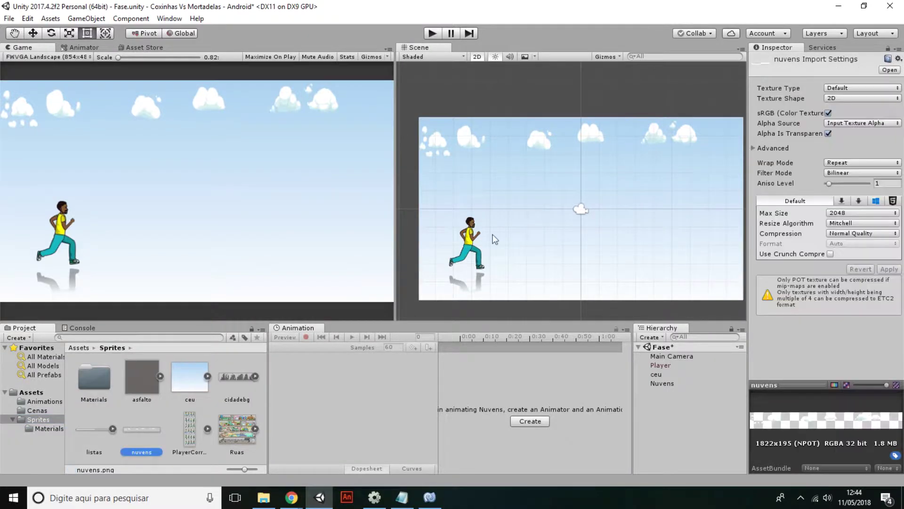
click(531, 141)
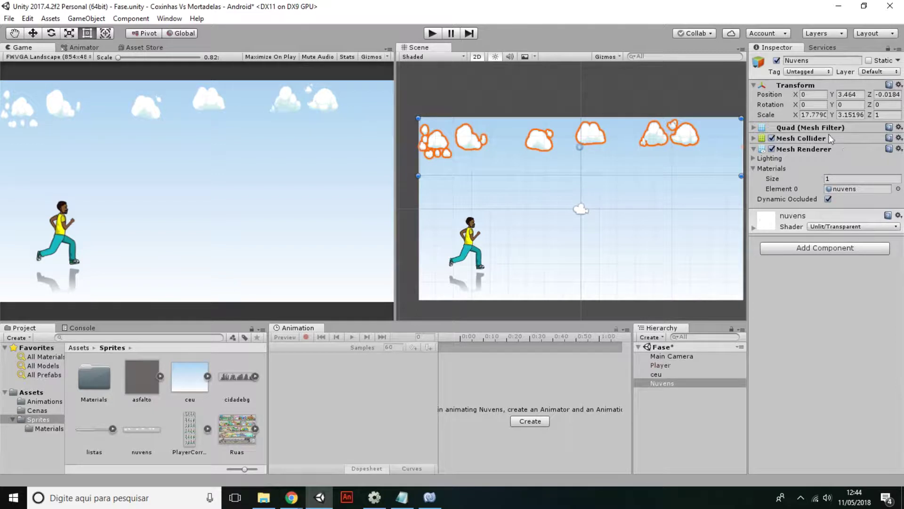
click(811, 115)
text(35)
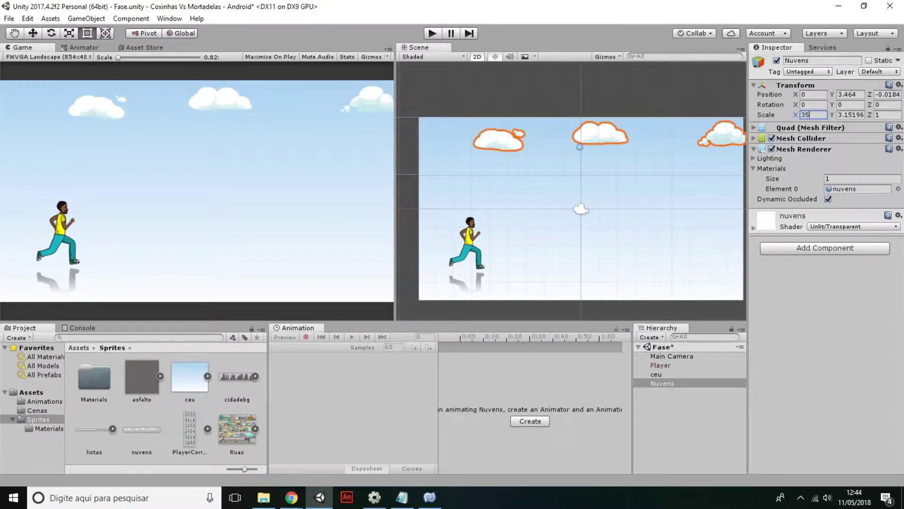
key(Tab)
text(5)
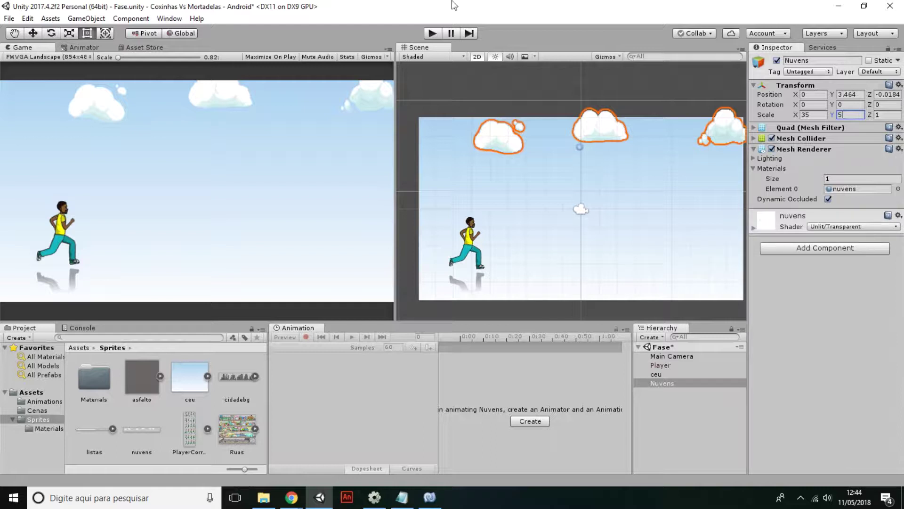
Step: Move the Nuvens quad horizontally to about X 8.58 so its first clouds start at the frame's left edge
click(37, 38)
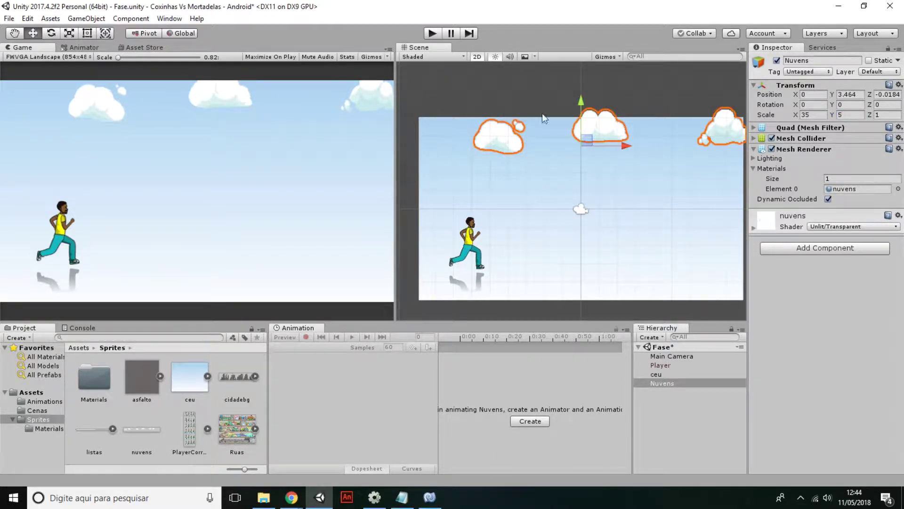
drag(609, 145, 764, 148)
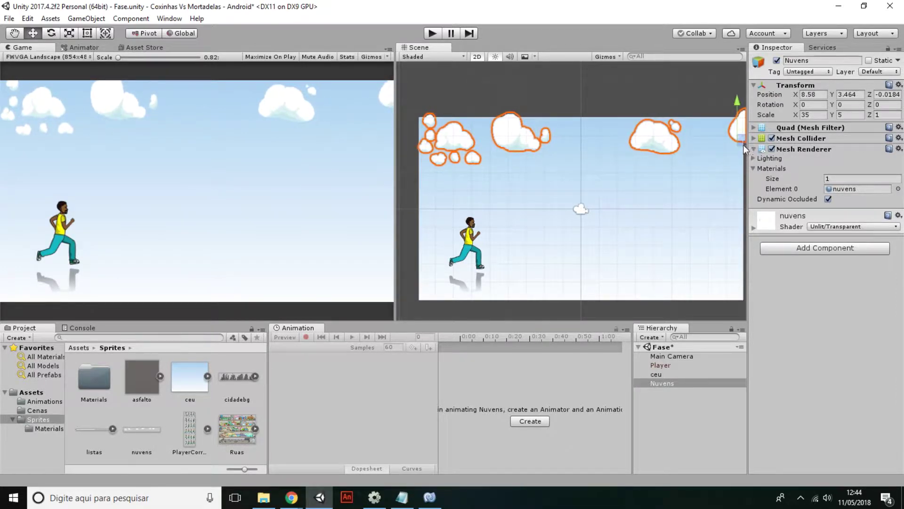
click(483, 84)
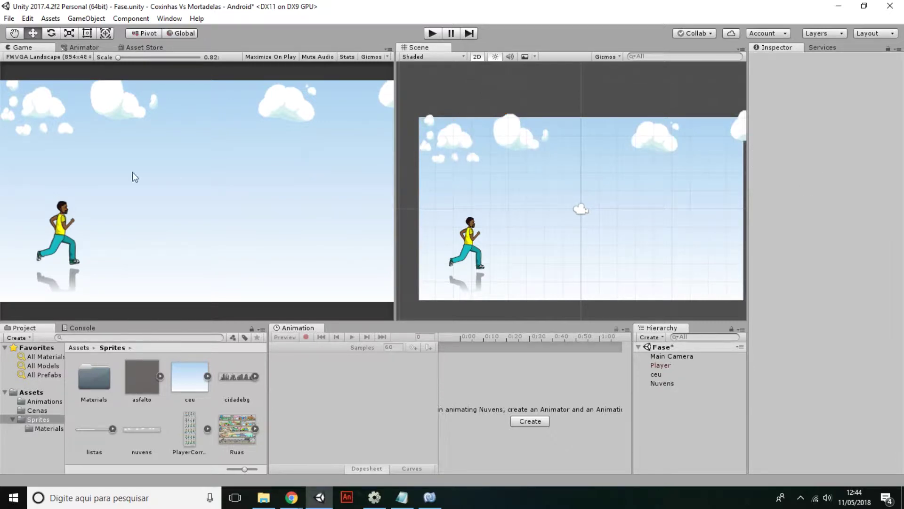
Step: Create a 3D Quad and stretch it across the full frame width just below the clouds, about 17.7 by 2.96 units
click(99, 21)
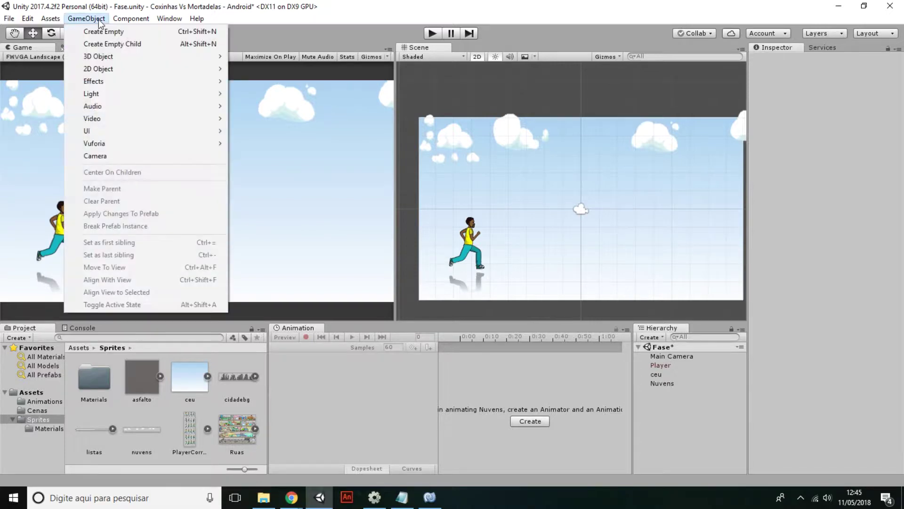
mouse_move(112, 58)
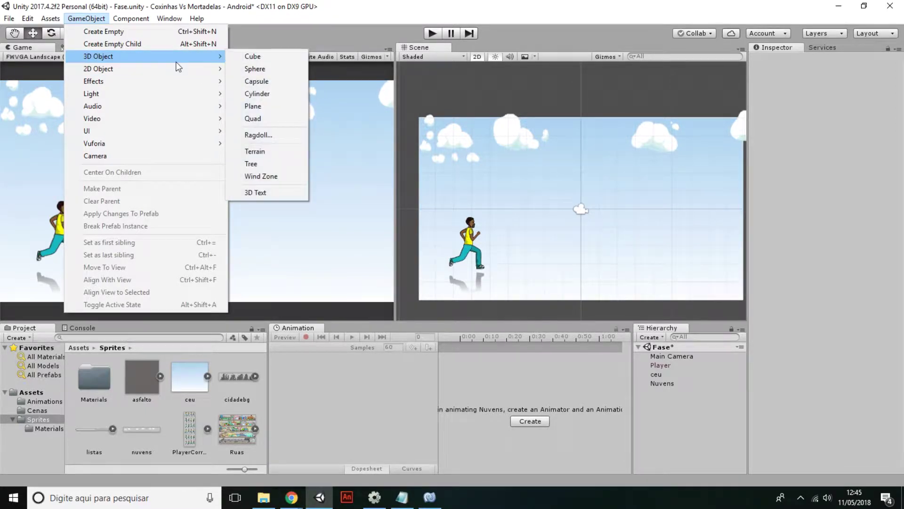
click(264, 119)
drag(570, 198, 457, 162)
click(574, 193)
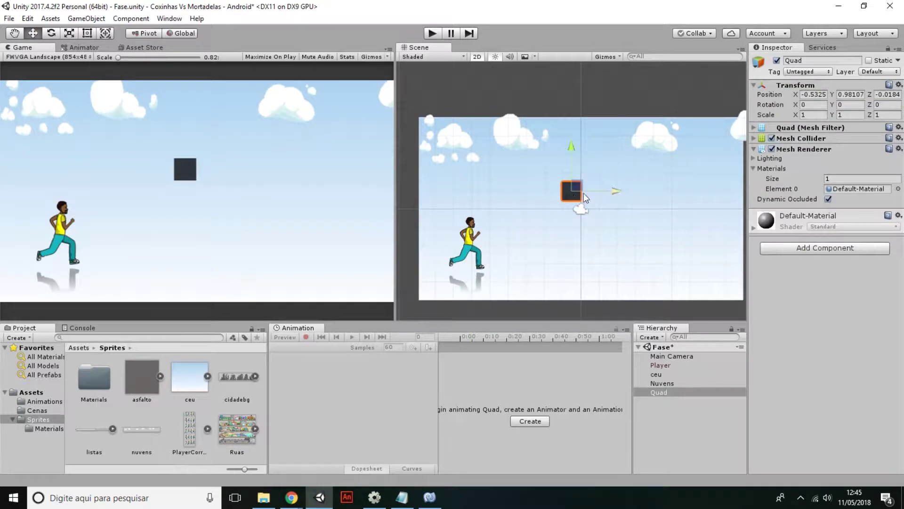
drag(584, 197, 435, 164)
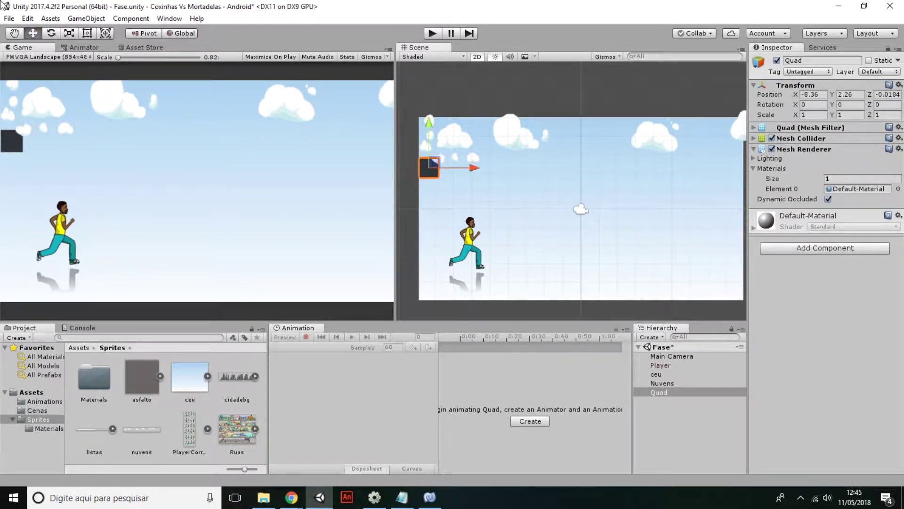
click(87, 34)
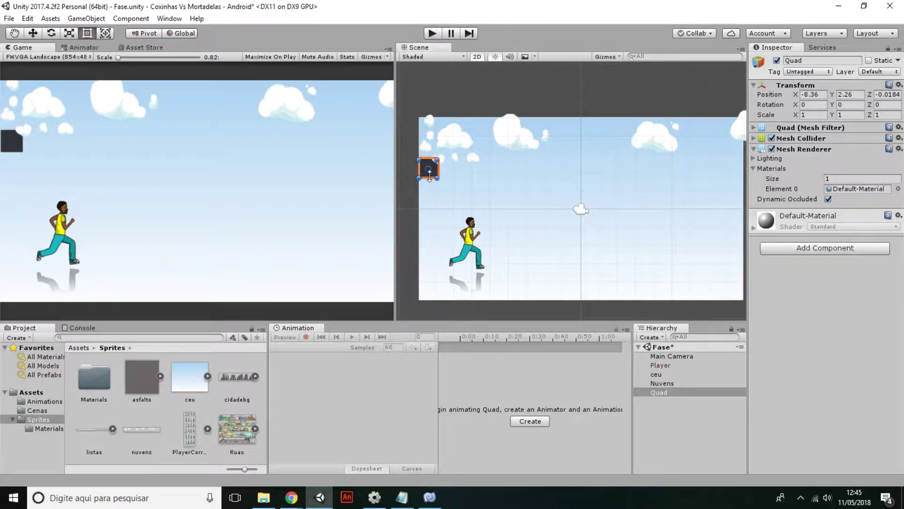
drag(437, 179, 740, 214)
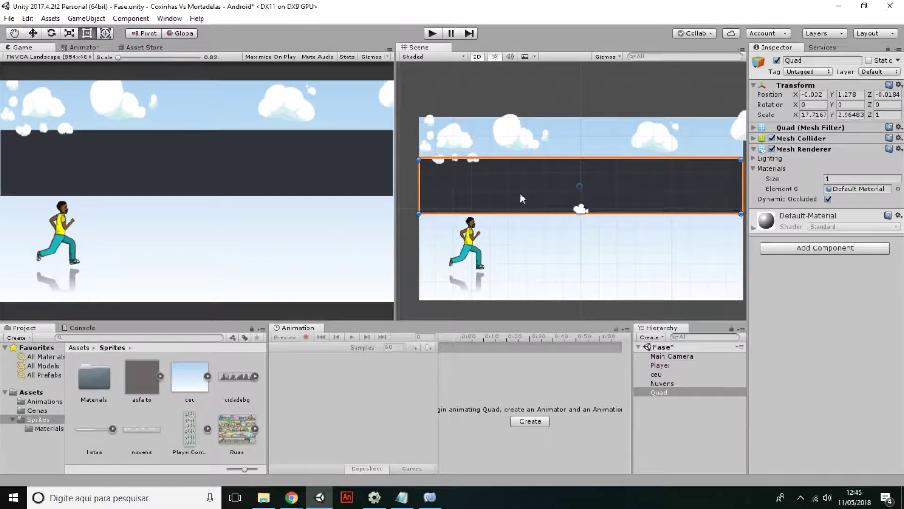
Step: Change the cidadebg texture type to Default, set its wrap mode to Repeat, and apply the import settings
click(236, 379)
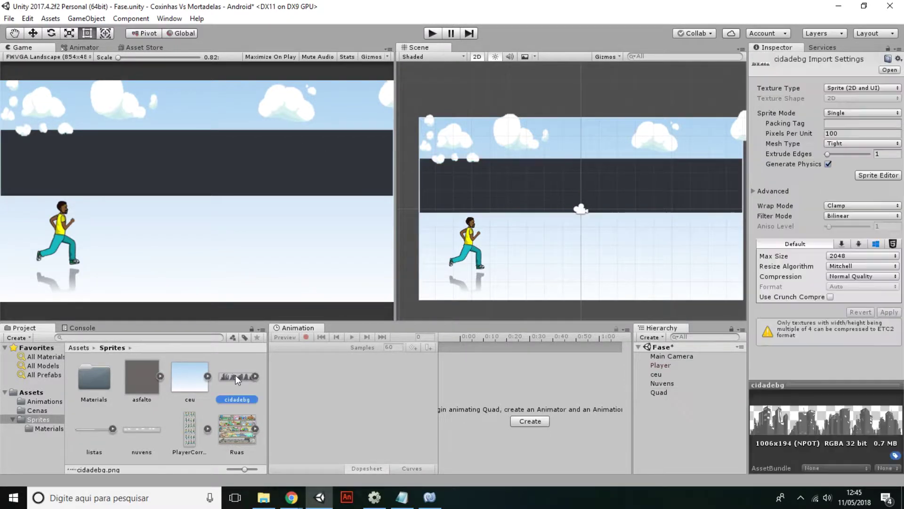
click(850, 88)
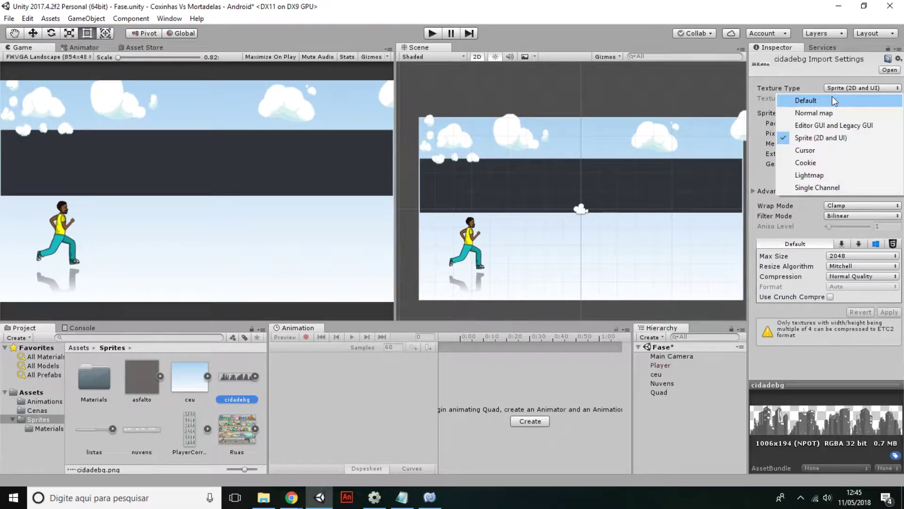
click(833, 99)
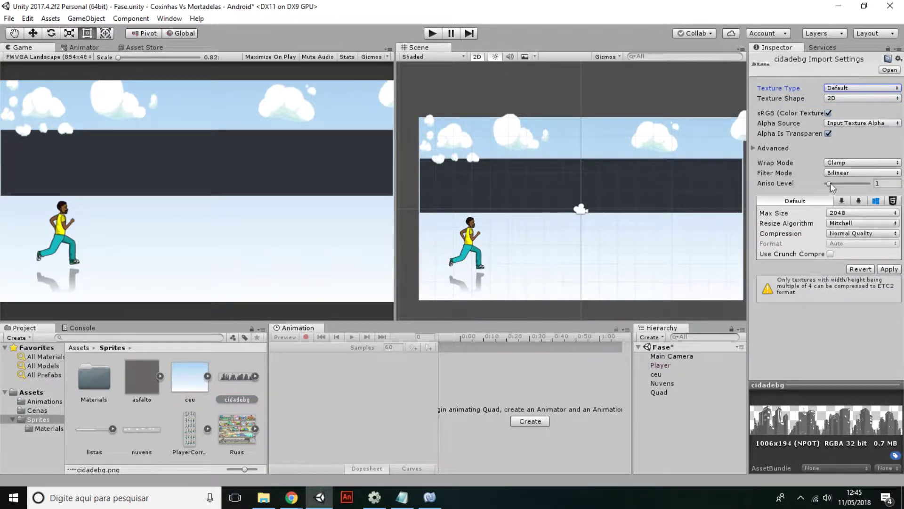
click(833, 164)
click(847, 175)
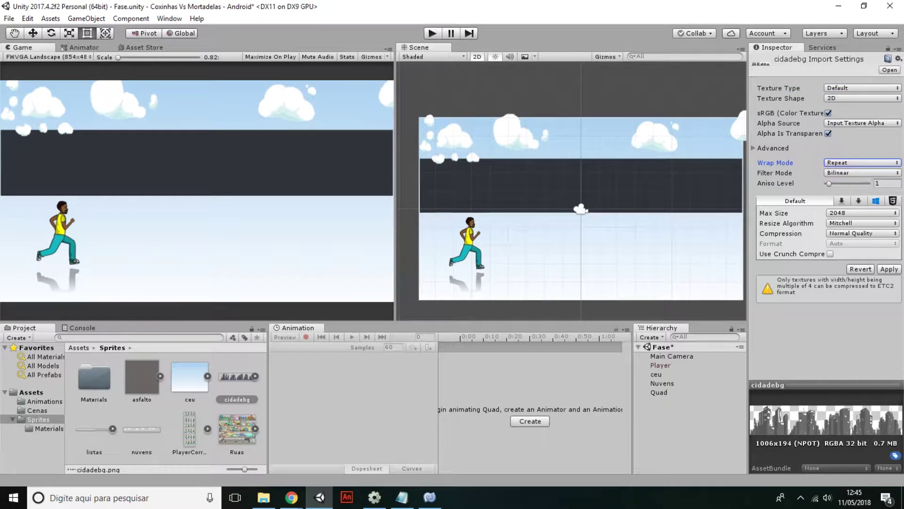
click(889, 269)
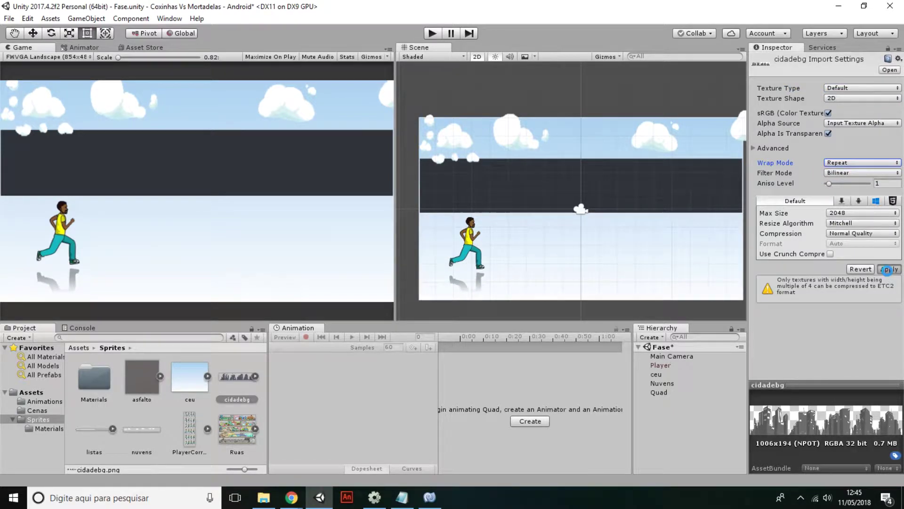
Step: Rename the new quad as Cidade and assign the cidadebg texture to it
click(655, 393)
click(841, 60)
text(Cidade)
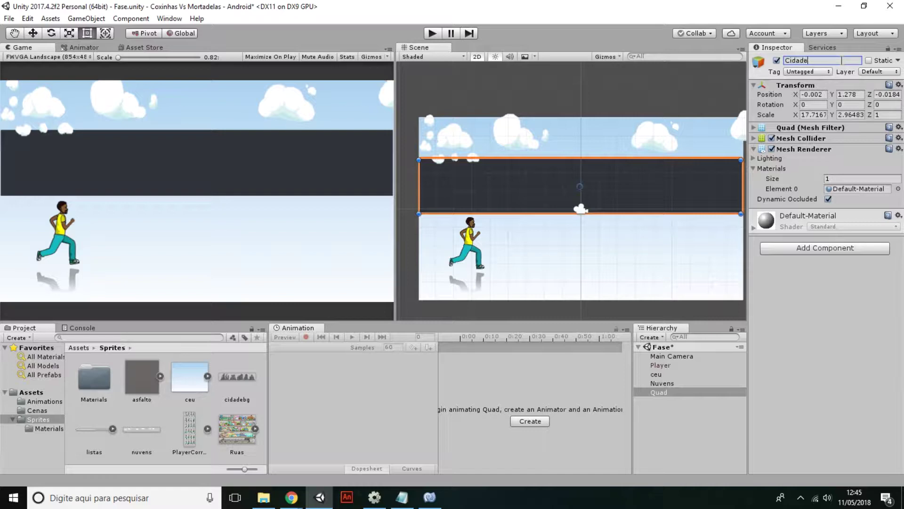
key(Return)
drag(237, 377, 831, 299)
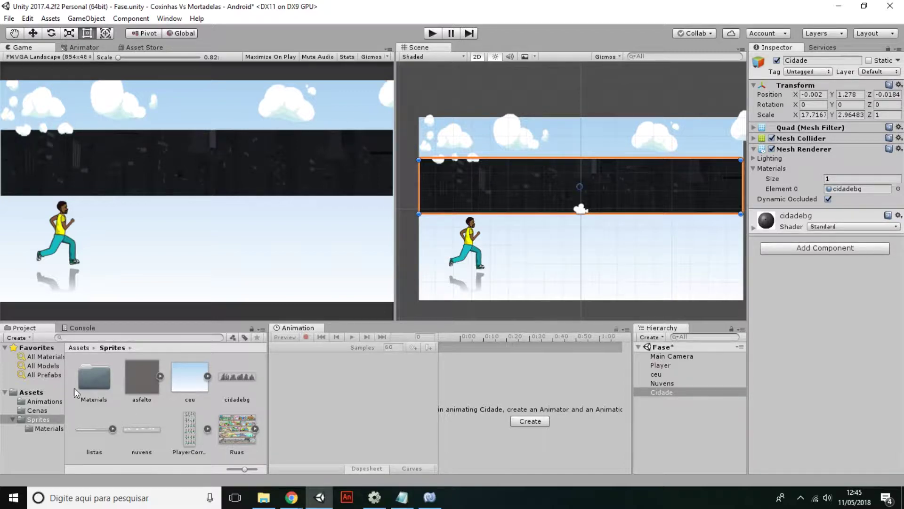
Step: Change the cidadebg material's shader on the Cidade quad to Unlit/Transparent
click(754, 228)
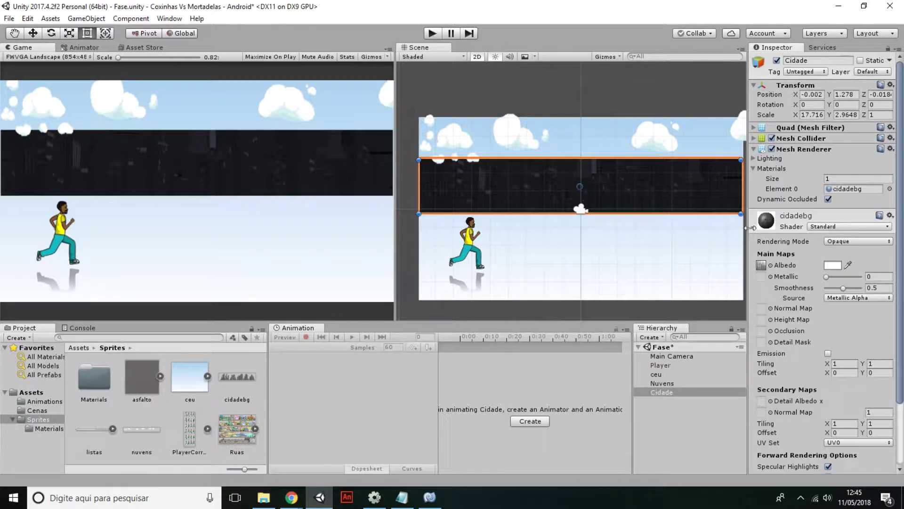
click(753, 228)
click(830, 227)
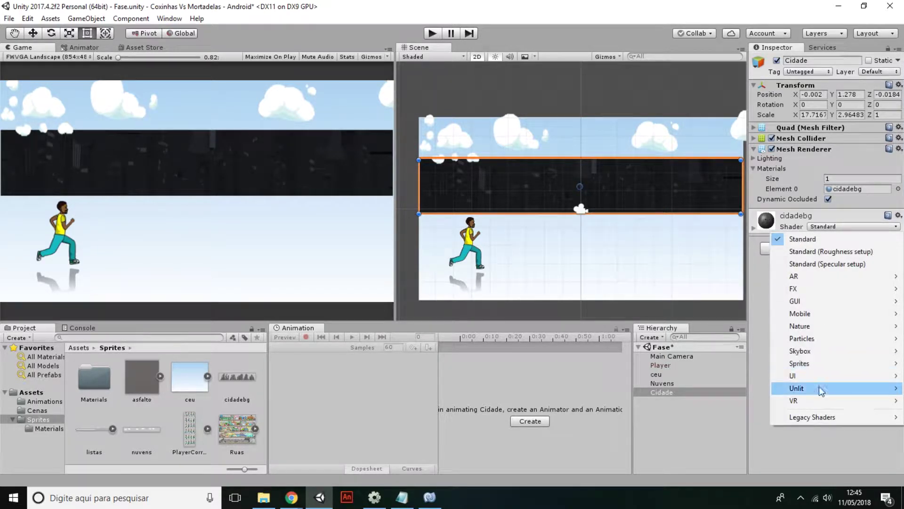
mouse_move(820, 387)
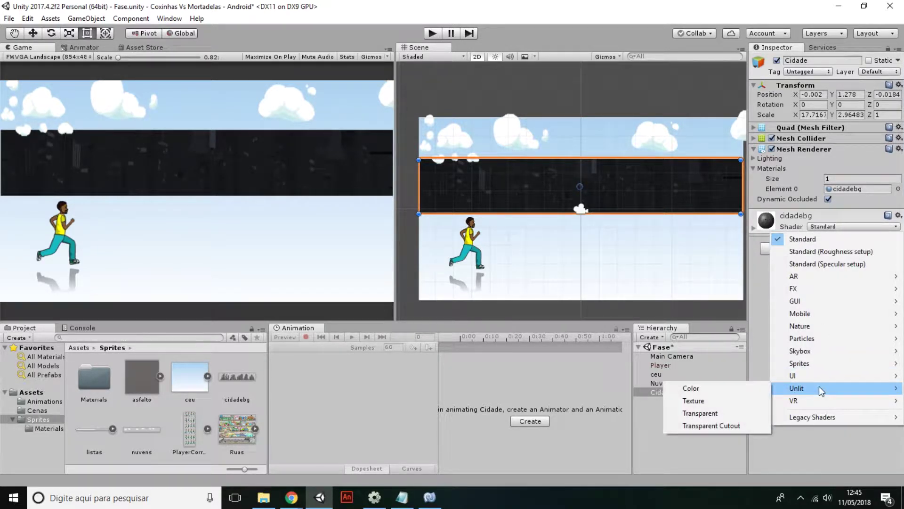
click(726, 409)
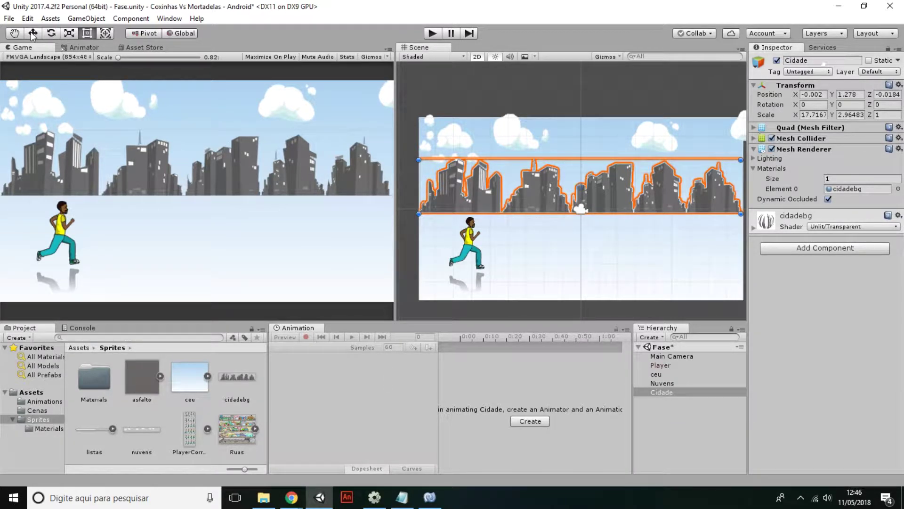
Step: Move the Cidade quad up to about Y 3.46 and set its Y scale to 4
key(w)
drag(579, 140, 580, 98)
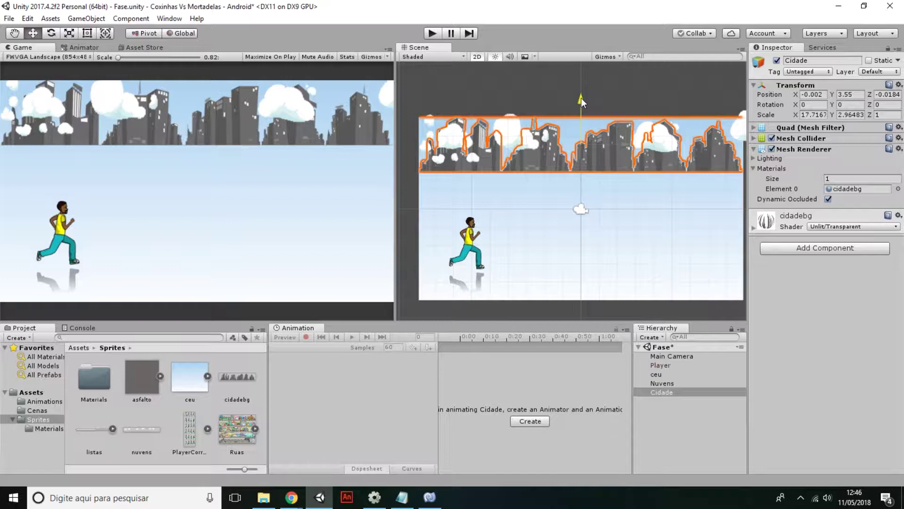
drag(581, 98, 583, 100)
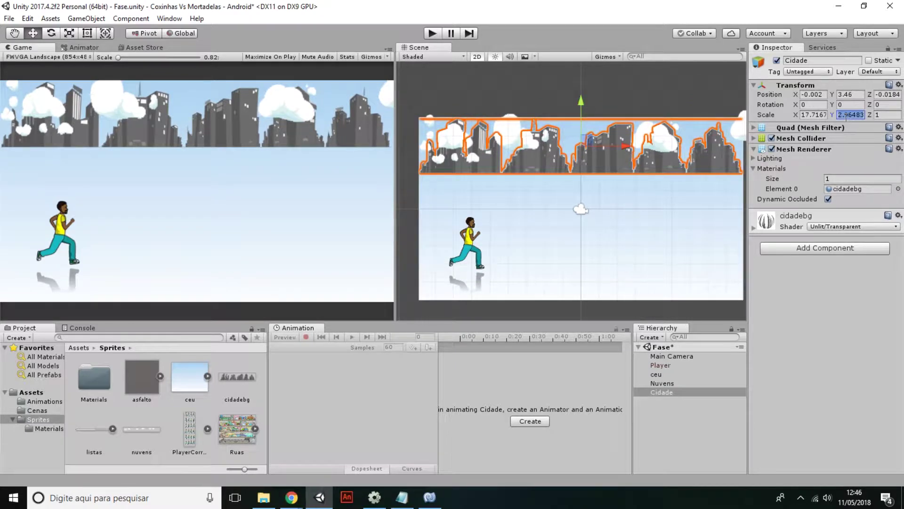
text(5)
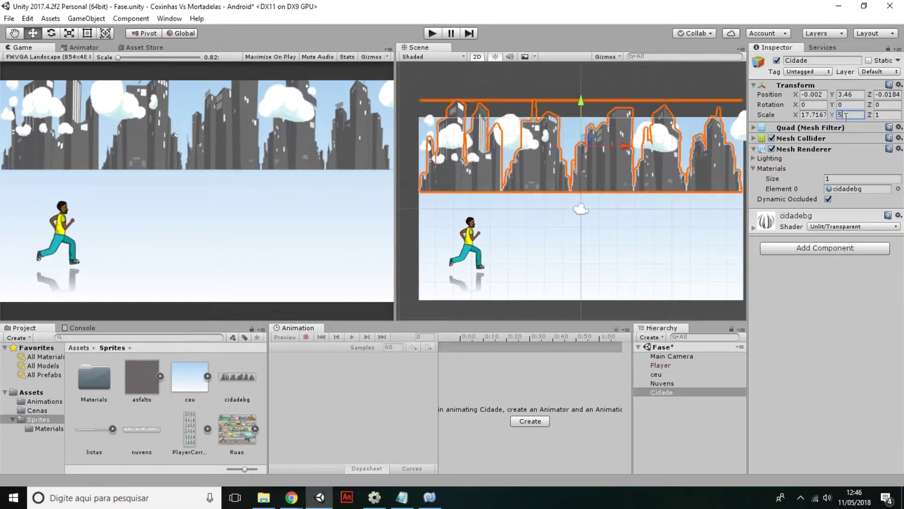
key(BackSpace)
text(4)
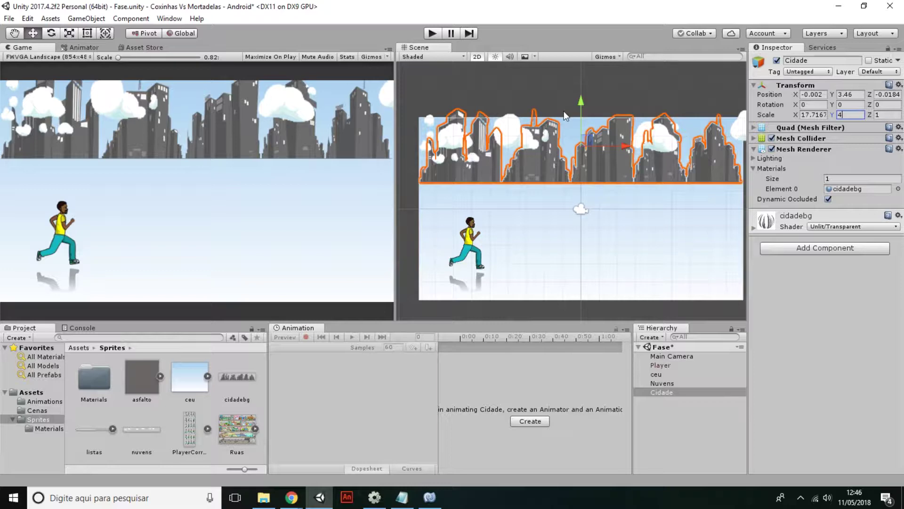
Step: Set the Nuvens quad's Z position to 5 so the clouds sit behind the city
click(521, 135)
click(881, 96)
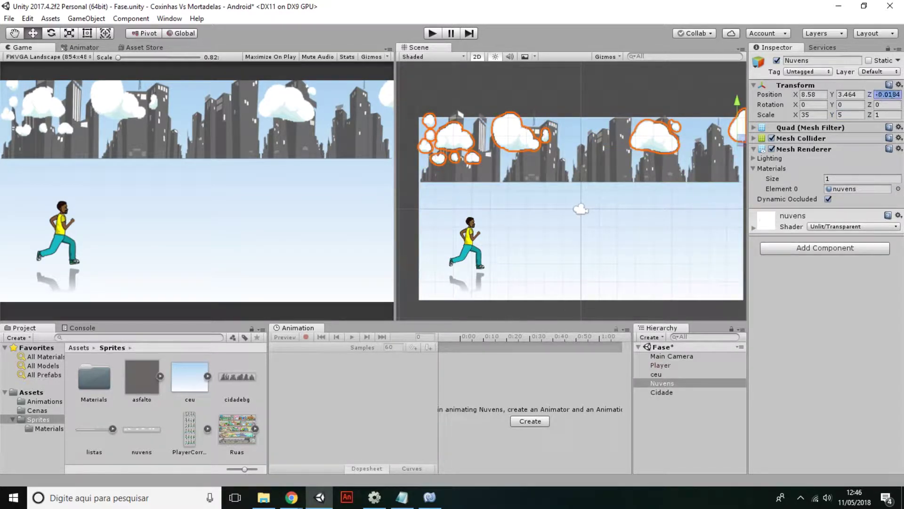
text(-5)
key(Escape)
click(886, 96)
text(5)
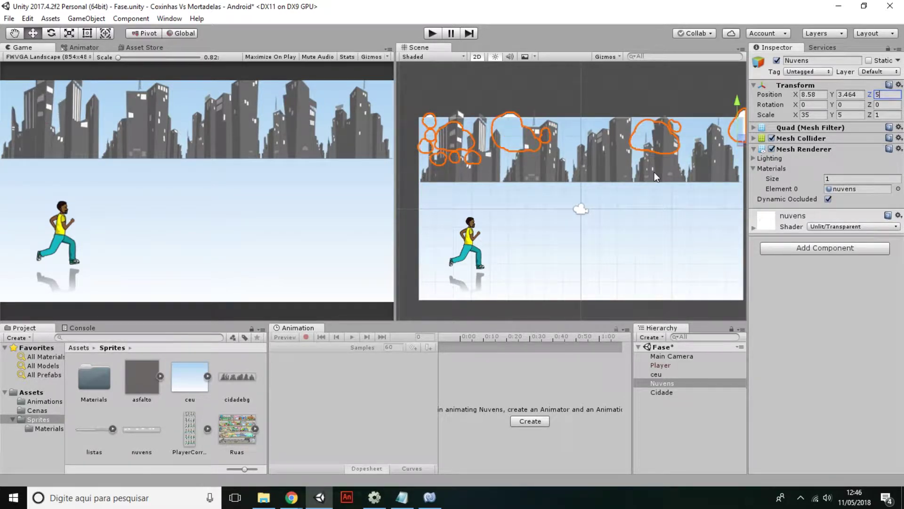
Step: Set the ceu sky sprite's Z position to 10 so it sits behind the clouds
click(511, 249)
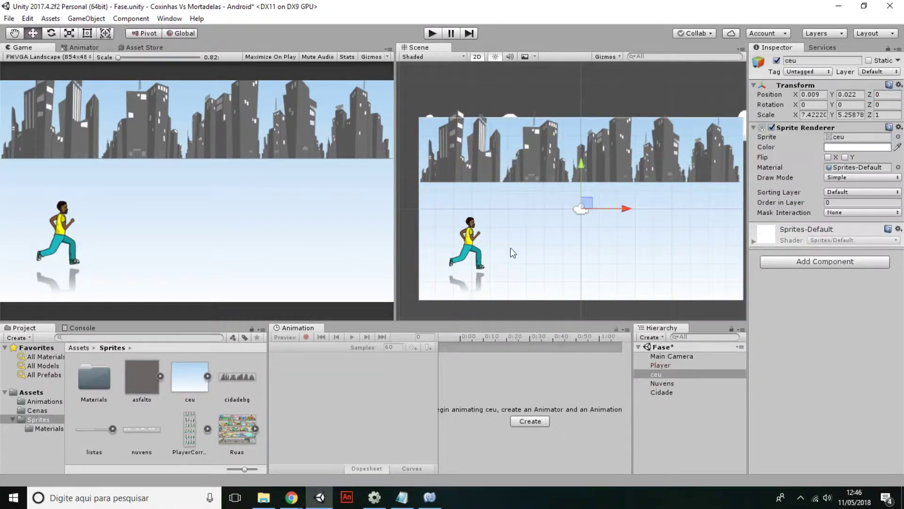
click(880, 95)
text(10)
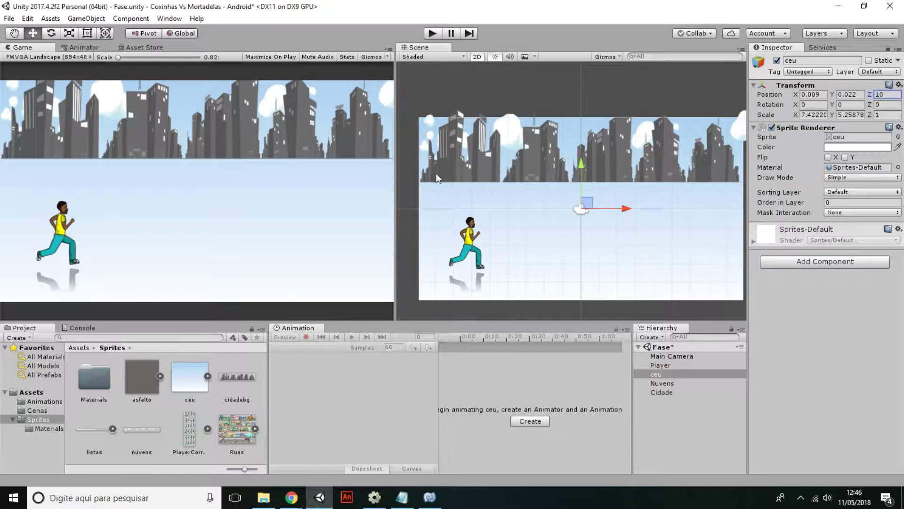
click(547, 154)
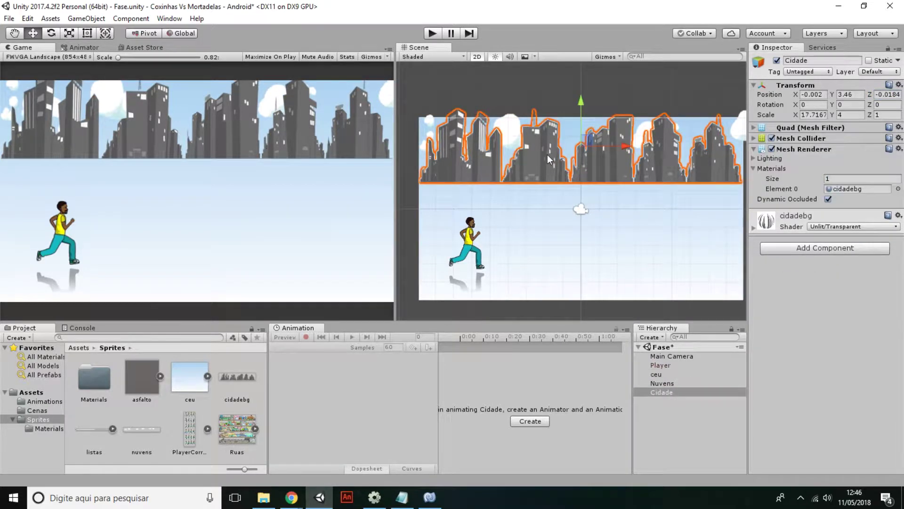
click(545, 96)
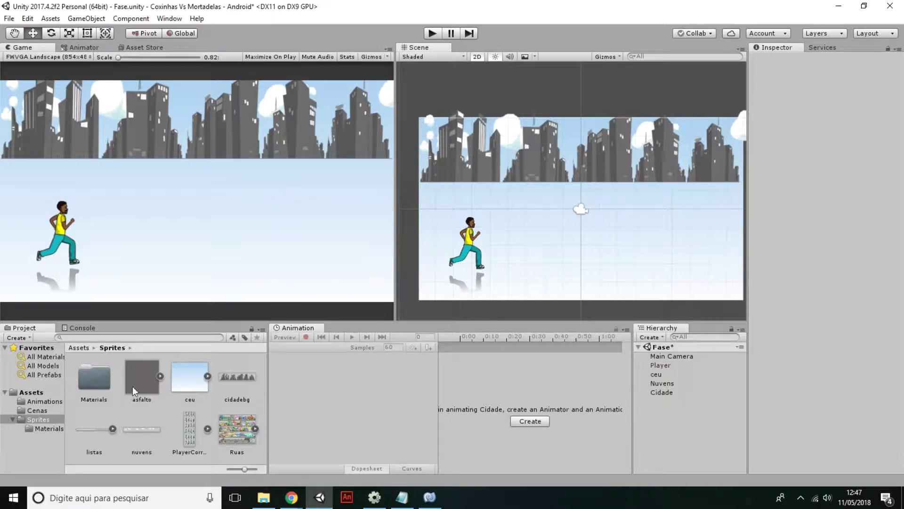
Step: Set the Ruas texture to 50 pixels per unit and Multiple sprite mode, and apply the import settings
click(229, 425)
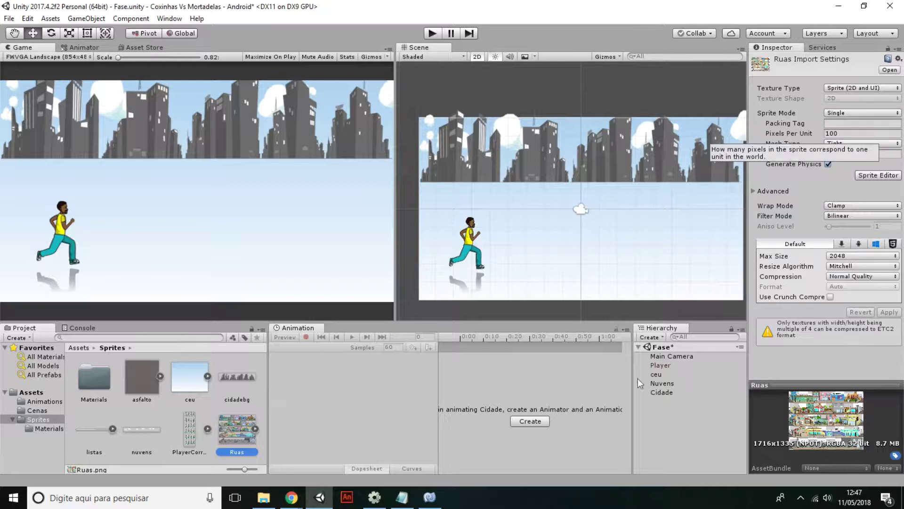
click(874, 175)
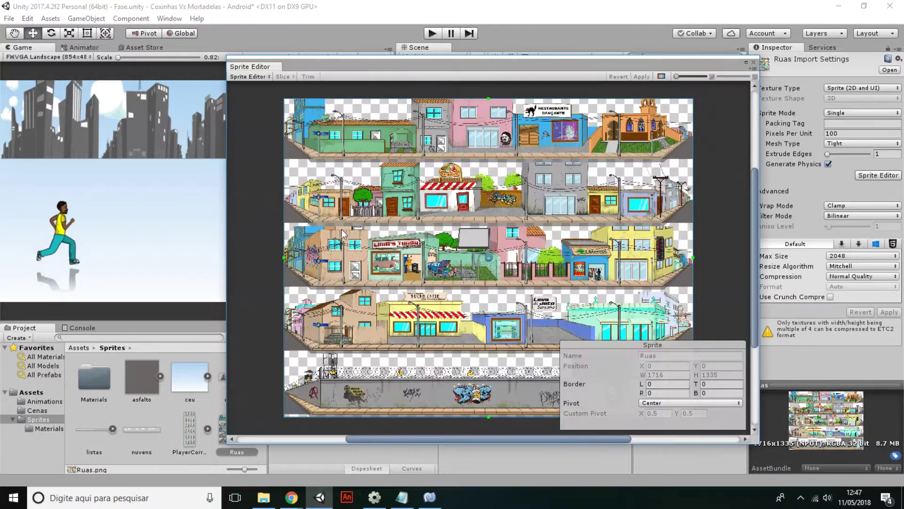
click(755, 63)
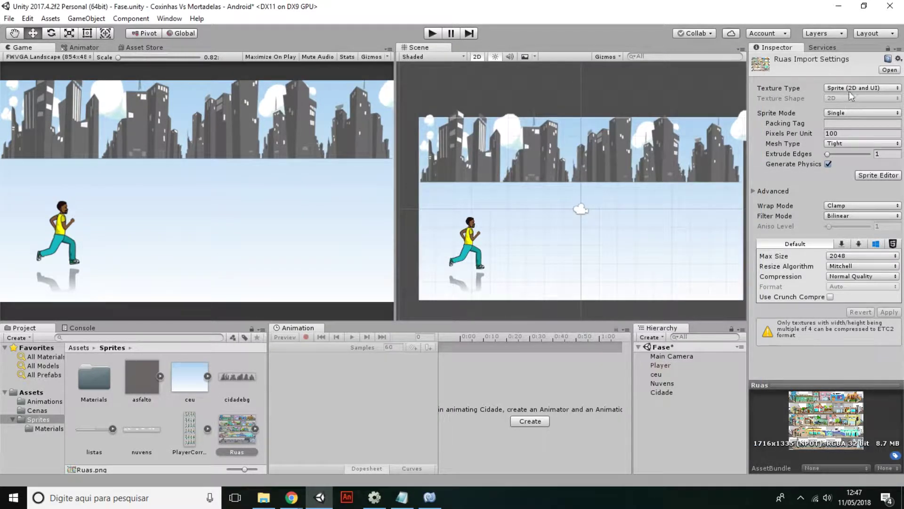
click(833, 134)
text(50)
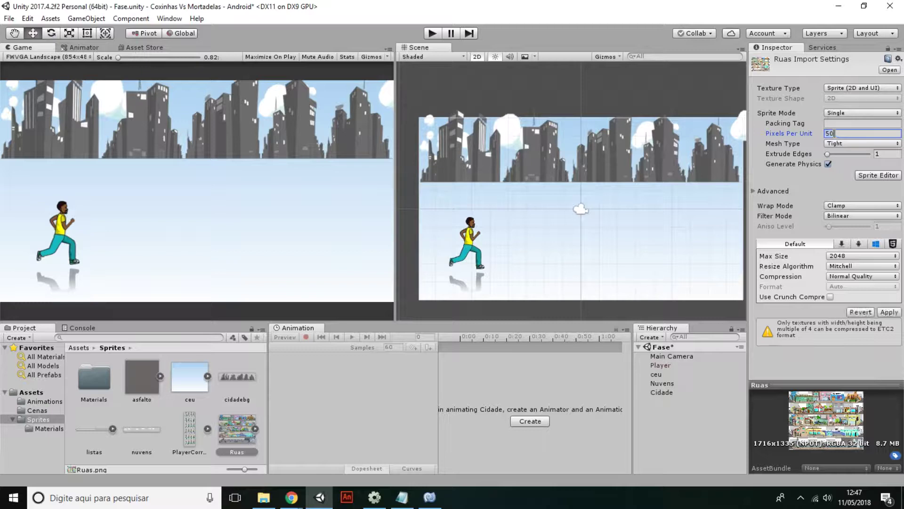
click(849, 114)
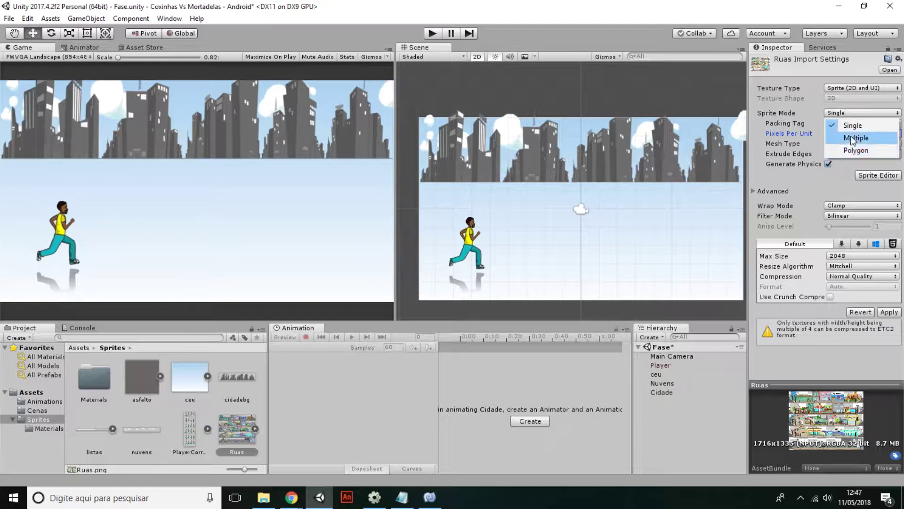
click(851, 135)
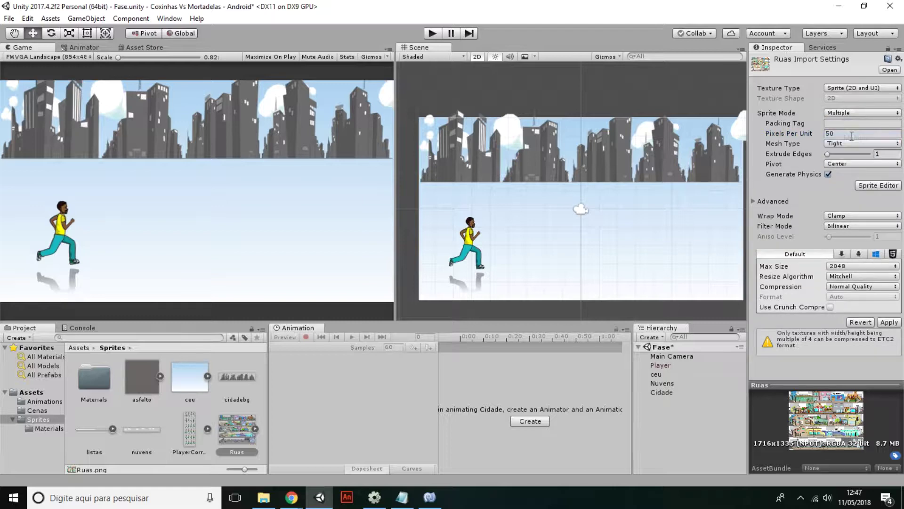
click(891, 323)
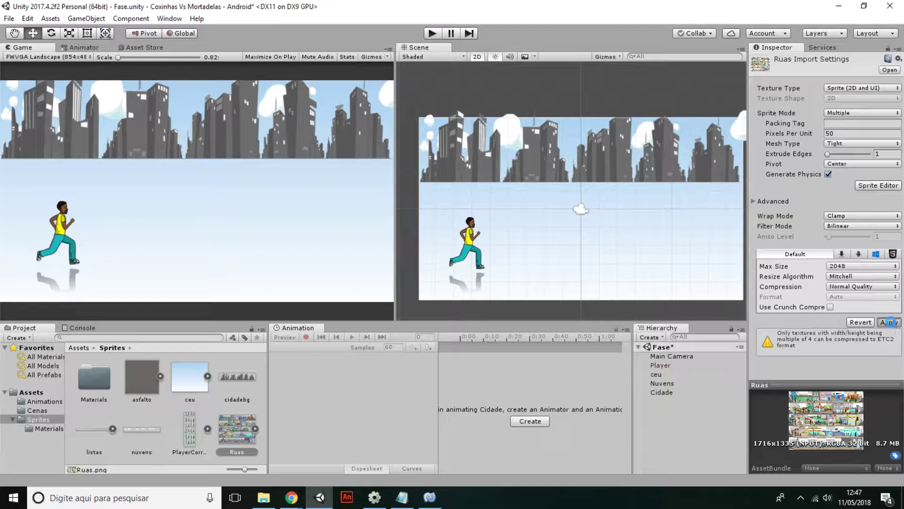
Step: Slice the Ruas sheet in the Sprite Editor by grid cell size, using cells of 1716 by 267 pixels
click(873, 185)
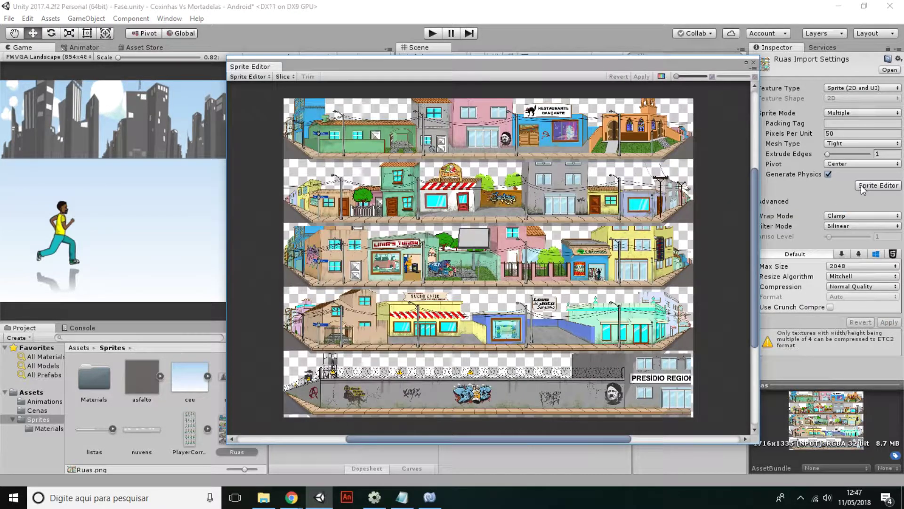
click(279, 78)
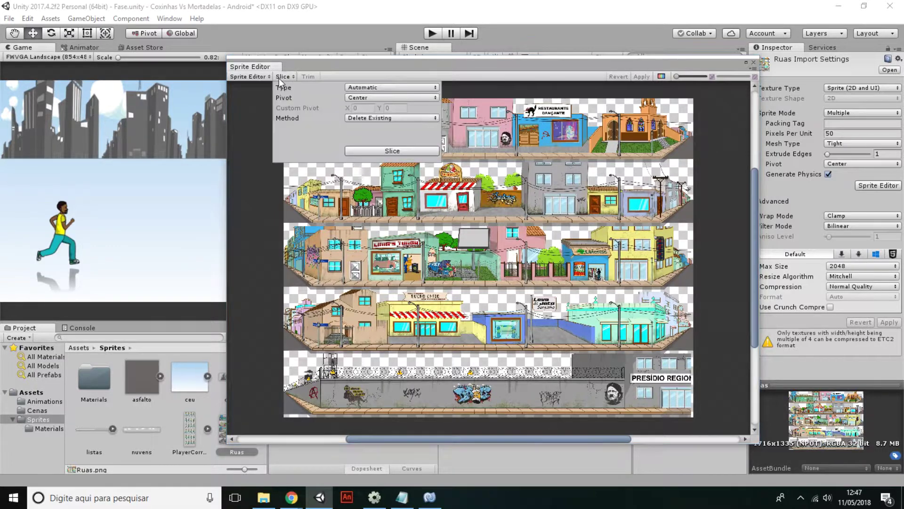
click(380, 89)
click(376, 110)
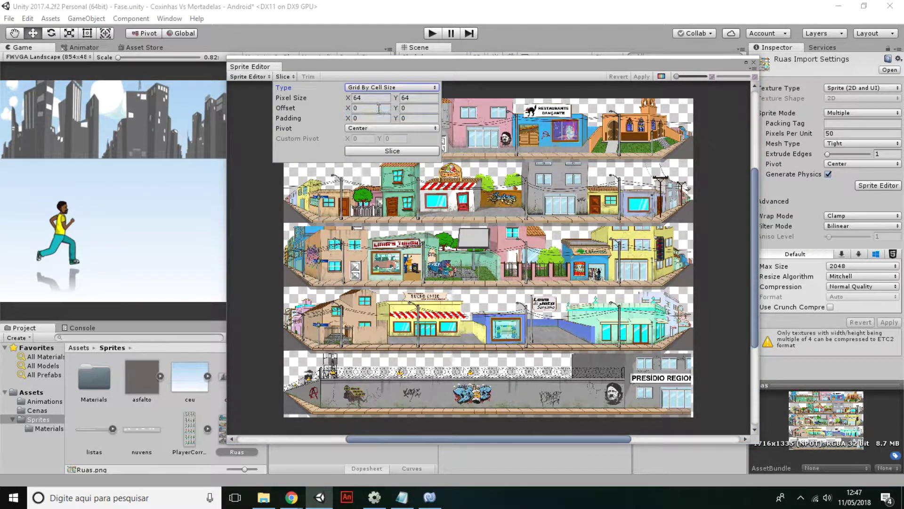
click(374, 100)
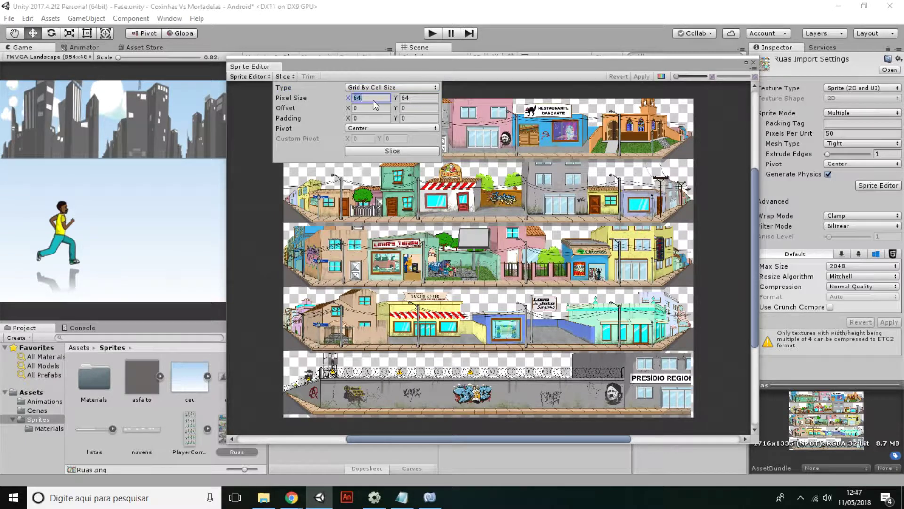
text(1716)
key(Tab)
text(267)
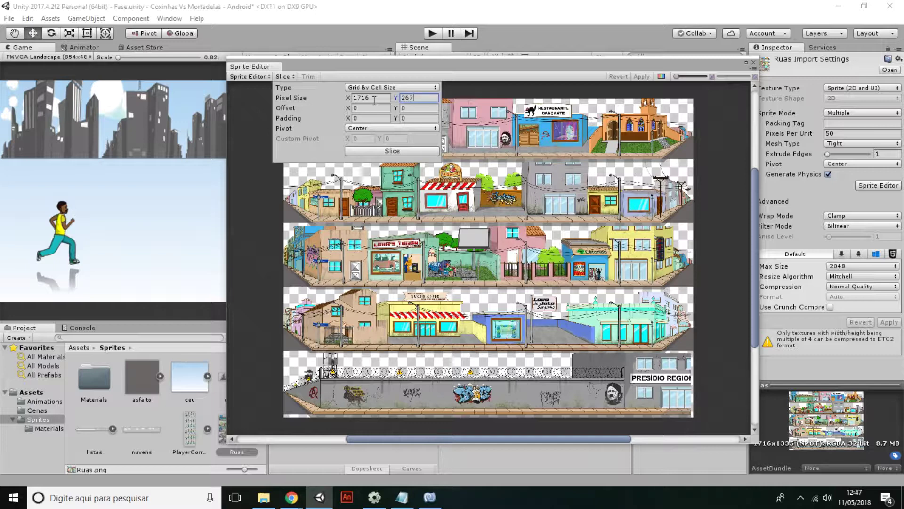
click(391, 152)
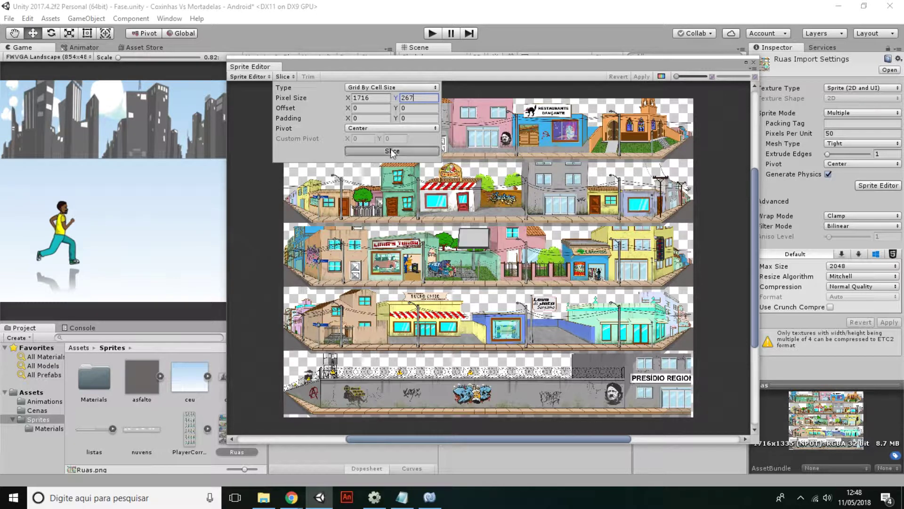
Step: Check the sliced street strips, apply the slicing, and close the Sprite Editor
click(598, 139)
click(582, 196)
click(575, 250)
click(641, 76)
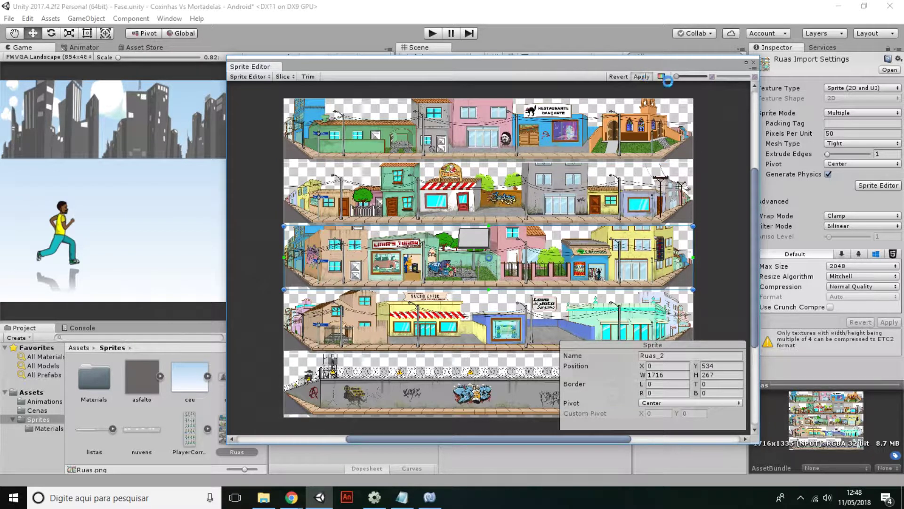
click(754, 62)
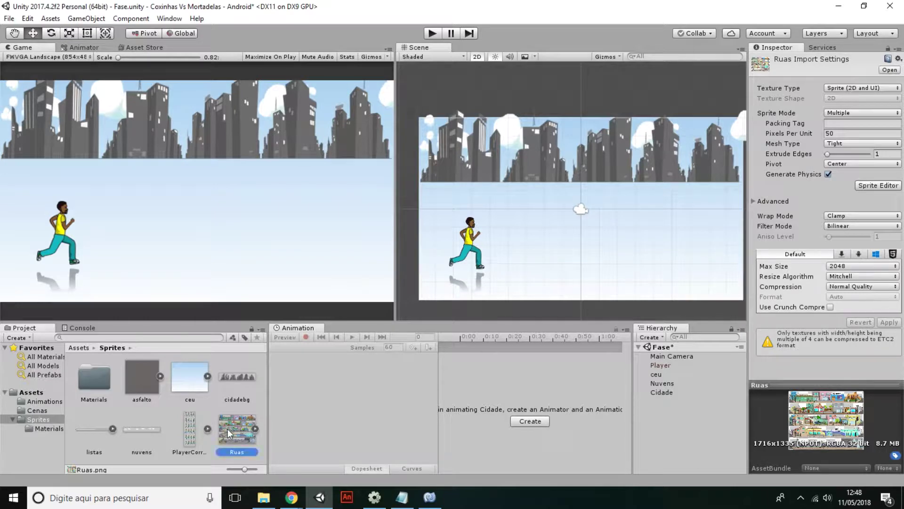
Step: Place the Ruas_0 street sprite in the scene at about X 8.29, Y 2.35, starting at the frame's left edge
click(256, 428)
click(250, 428)
click(256, 428)
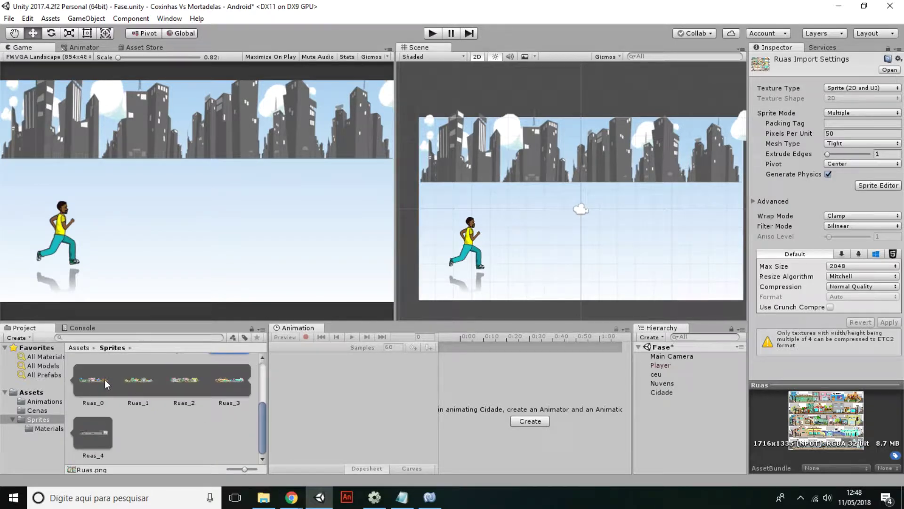
drag(104, 380, 731, 167)
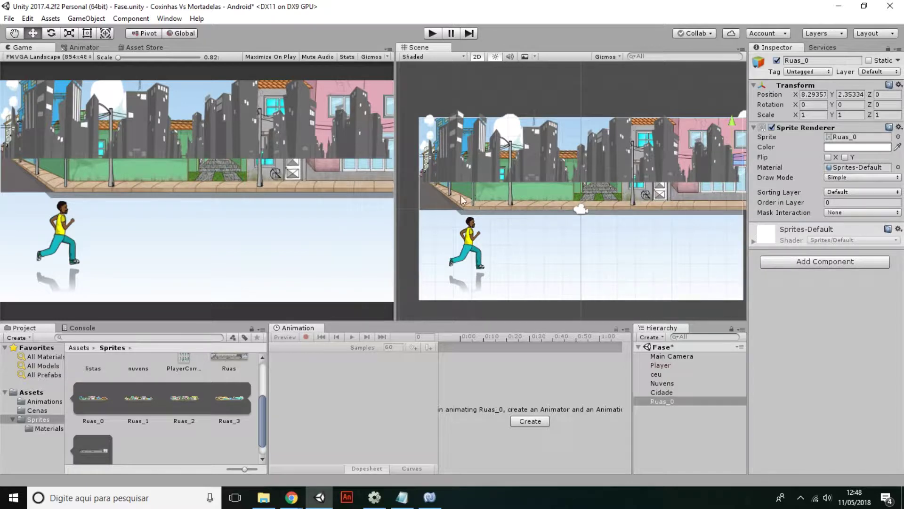
Step: Set the Cidade quad's Z position to 3 so the city sits behind the street and in front of the clouds
click(545, 159)
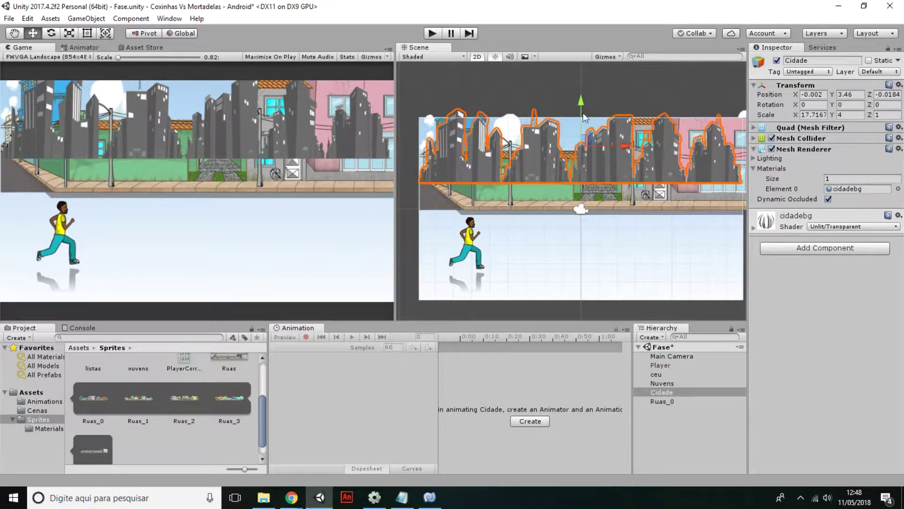
click(510, 114)
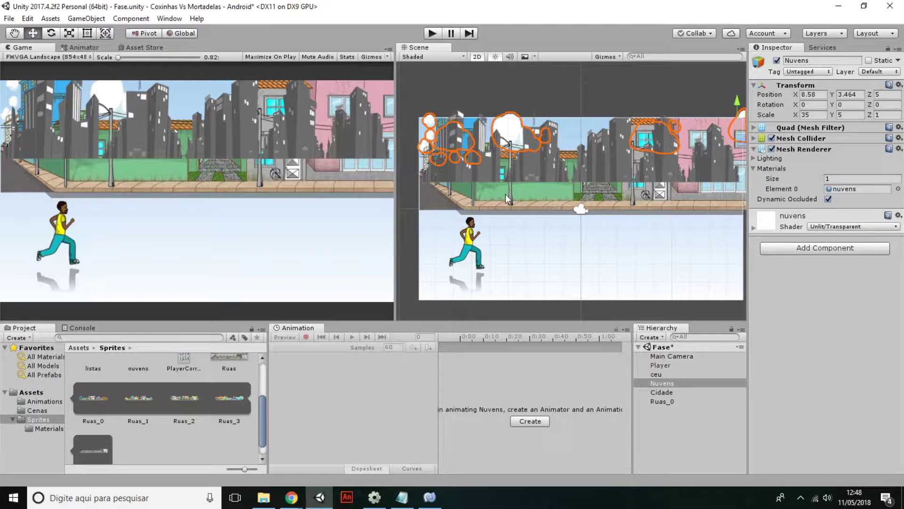
click(523, 175)
click(886, 95)
text(3)
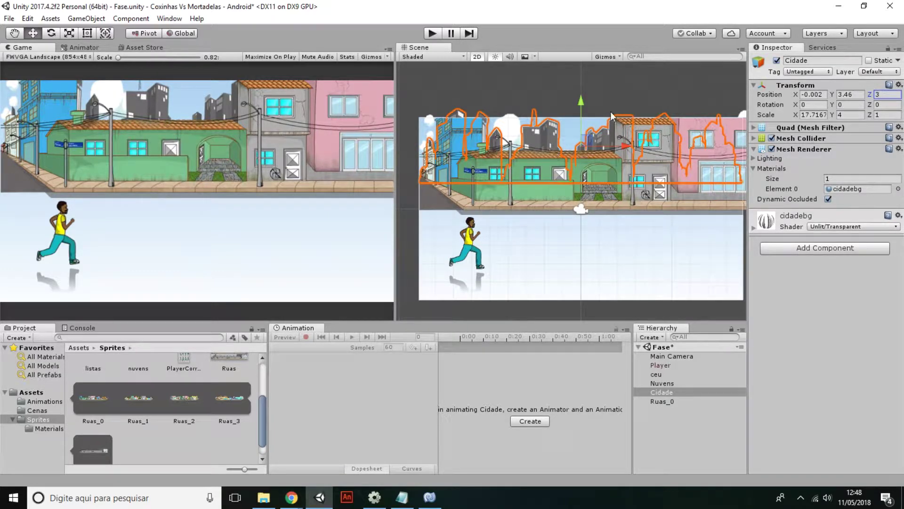
click(614, 94)
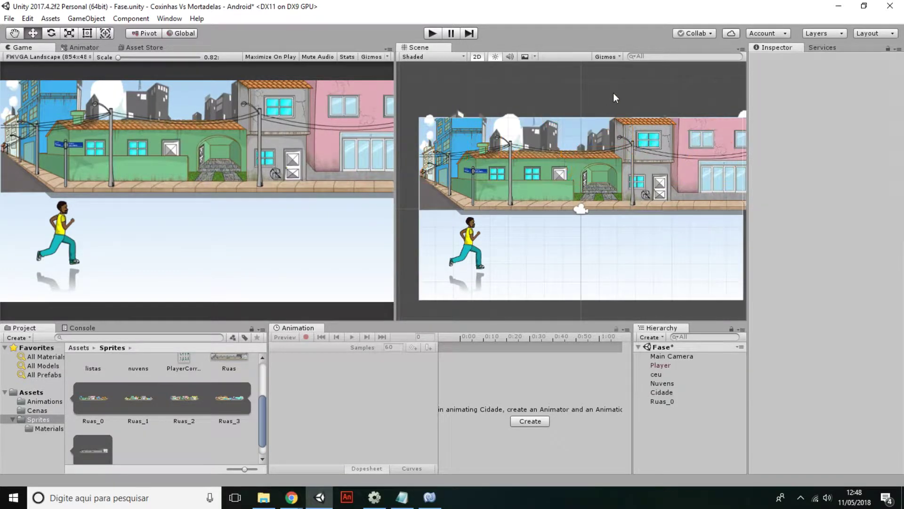
Step: Rename the Ruas_0 street sprite object in the scene to Quadra1
click(557, 179)
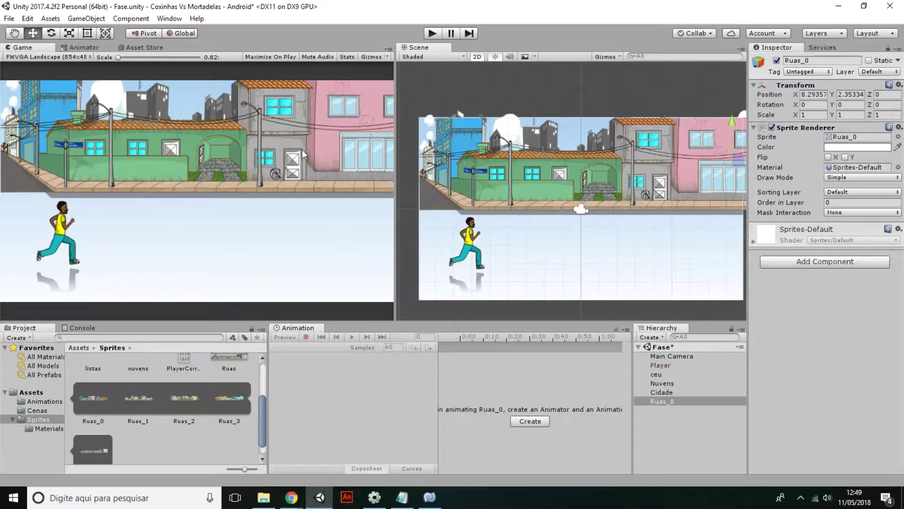
drag(262, 422, 262, 384)
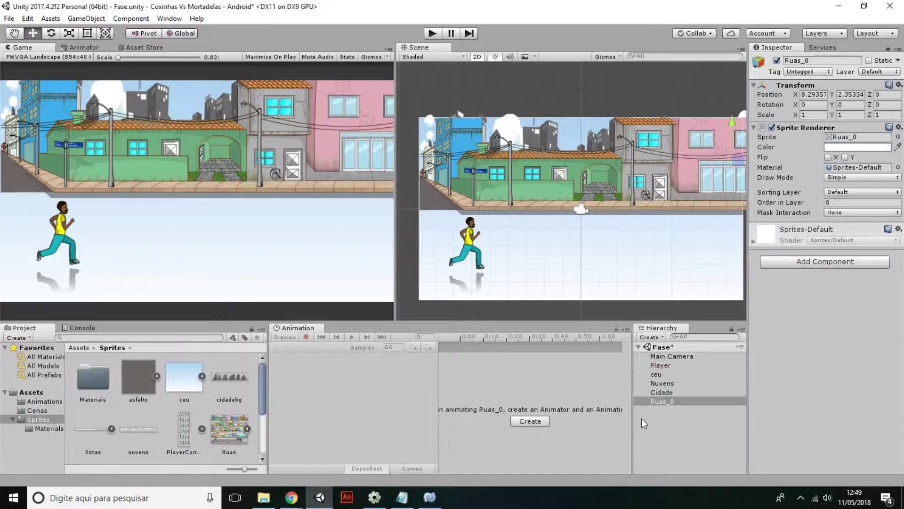
click(827, 64)
text(Quadra1)
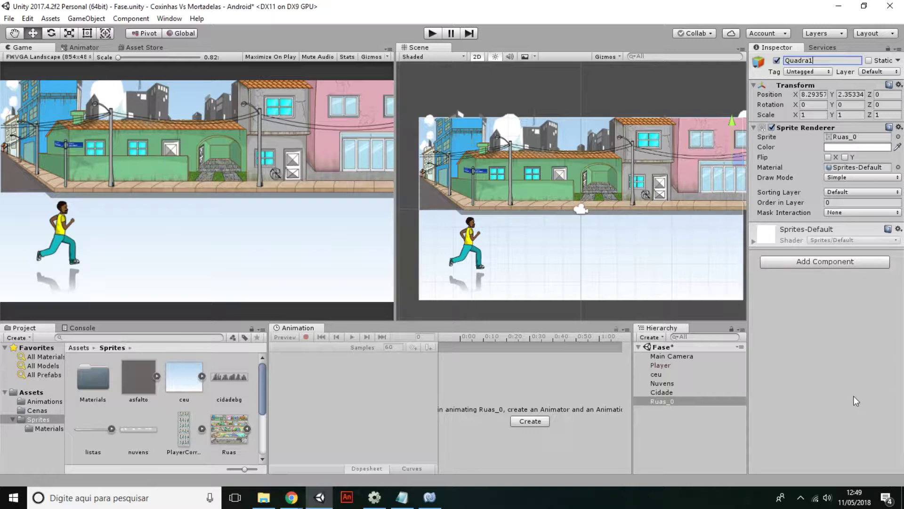
key(Return)
Step: Create a quad named Asfalto, stretched to about 17.81 by 4.99 across the camera frame's area below the sidewalk
click(89, 18)
mouse_move(94, 57)
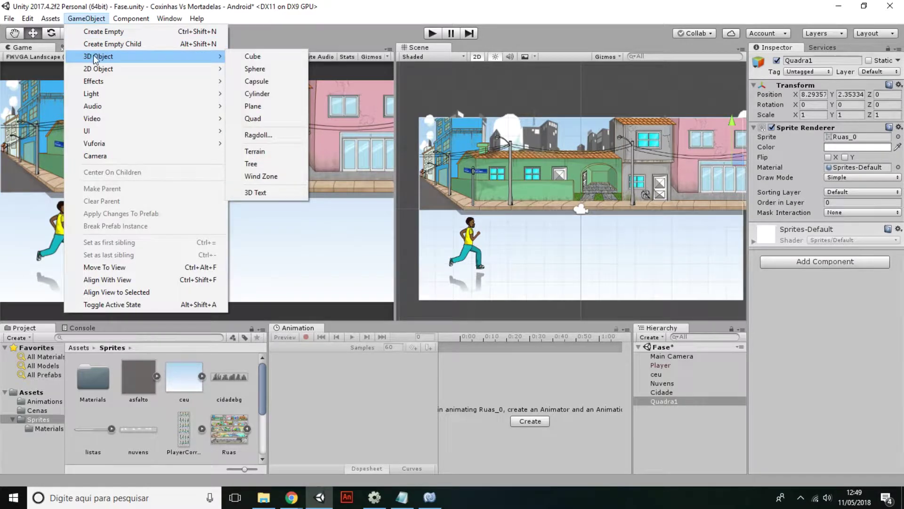
click(249, 118)
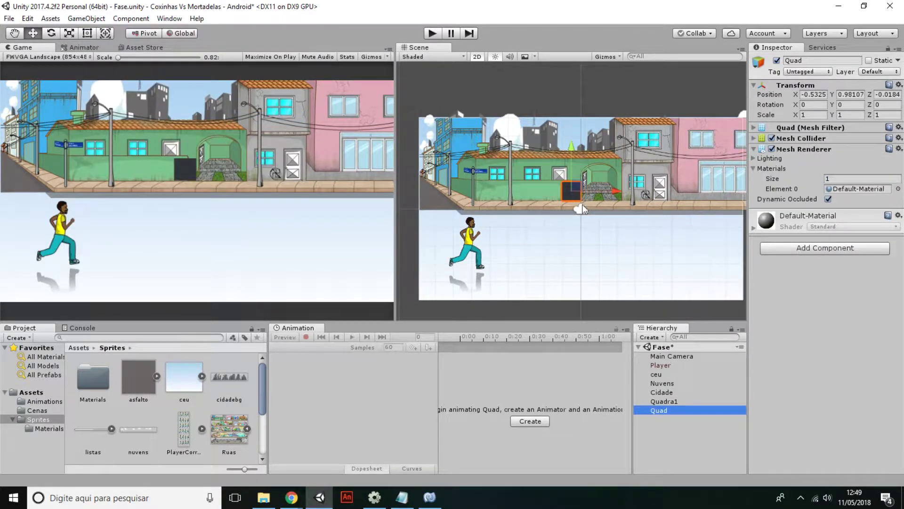
drag(576, 189, 433, 215)
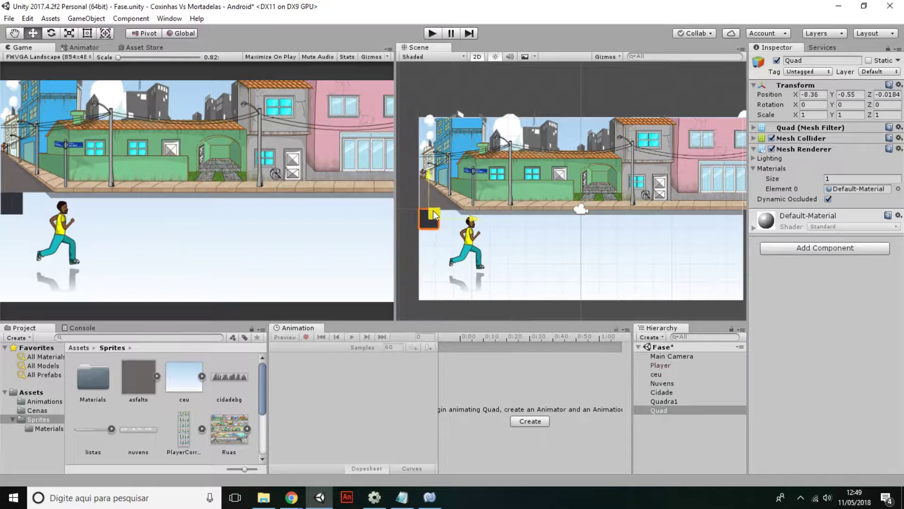
click(80, 36)
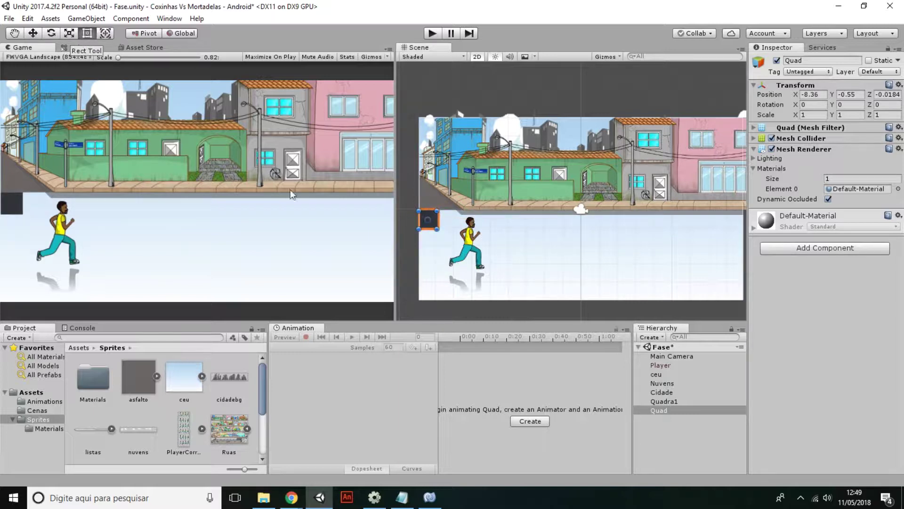
drag(439, 230, 742, 302)
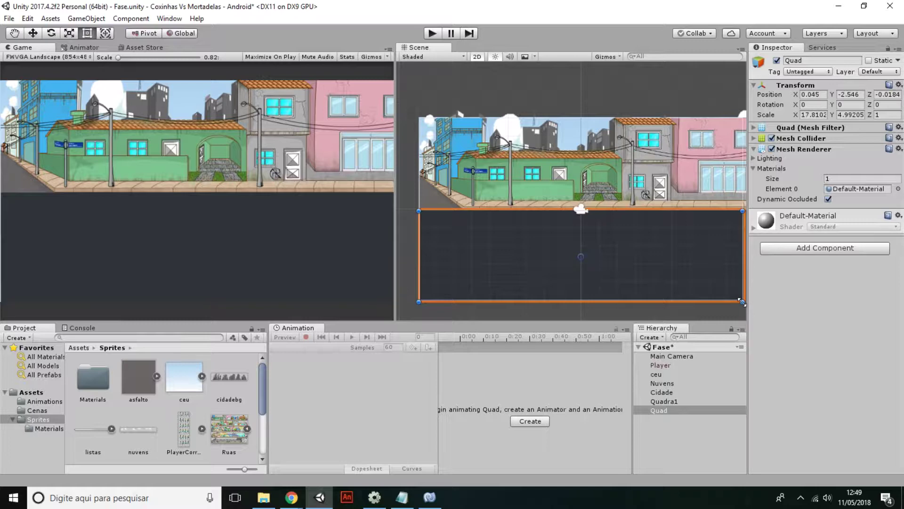
click(797, 60)
text(Asfalto)
Step: Create an empty object named Rua and make the Asfalto quad its child
right_click(684, 423)
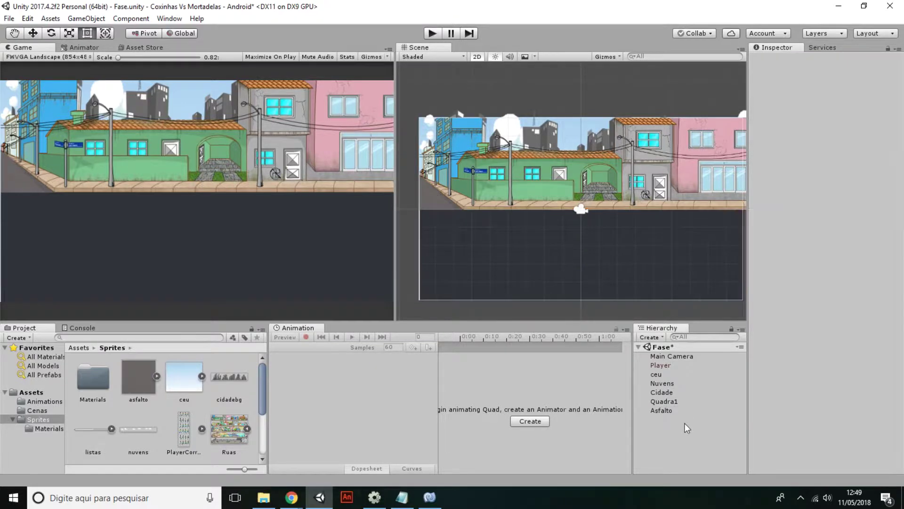
click(744, 304)
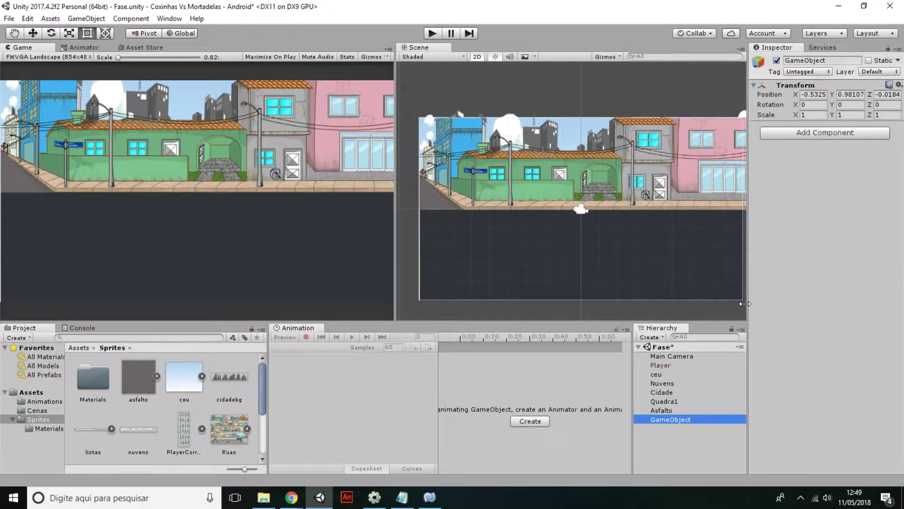
click(825, 60)
text(Rua)
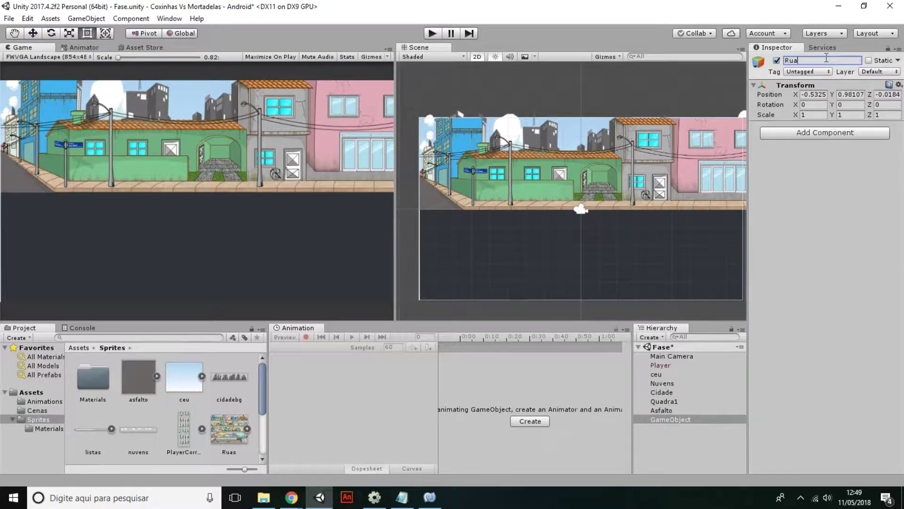
key(Return)
mouse_move(663, 411)
mouse_down()
mouse_move(666, 428)
mouse_move(665, 418)
mouse_up()
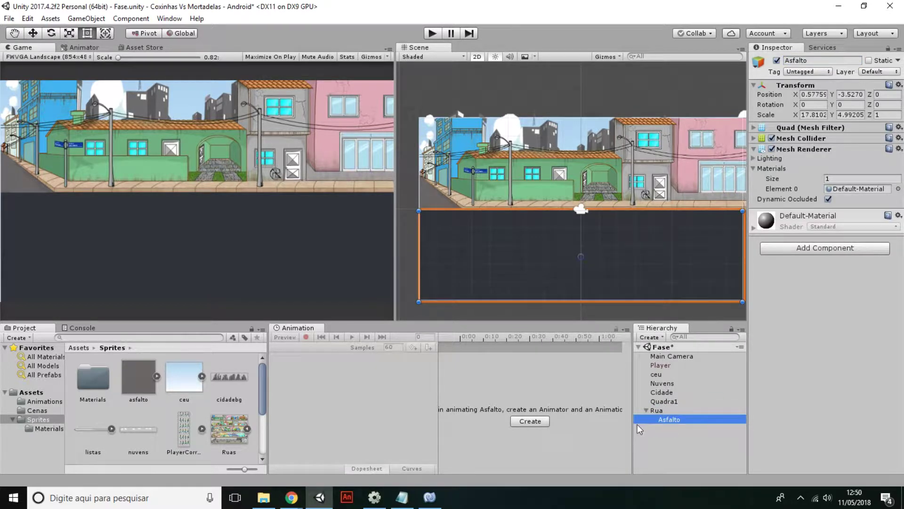
Step: Set the asfalto texture's type to Default and its wrap mode to Repeat, and apply the import settings
click(142, 378)
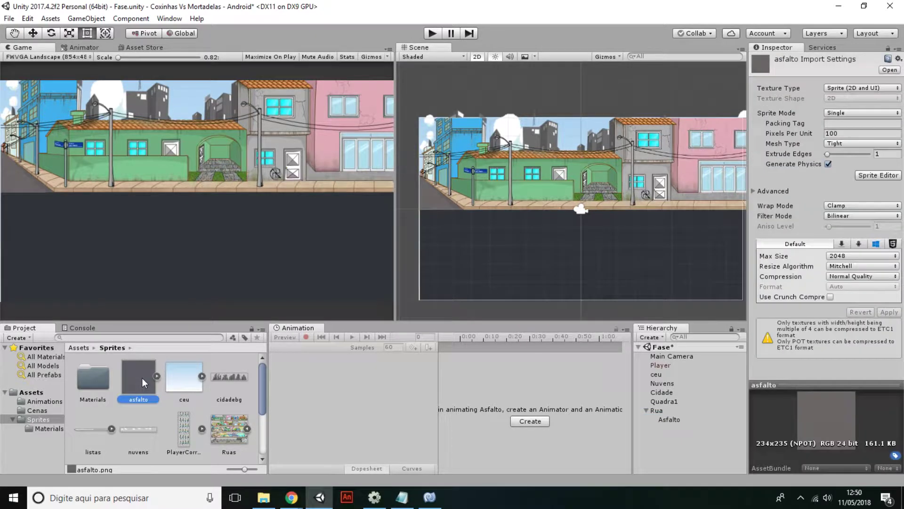
click(859, 87)
click(847, 96)
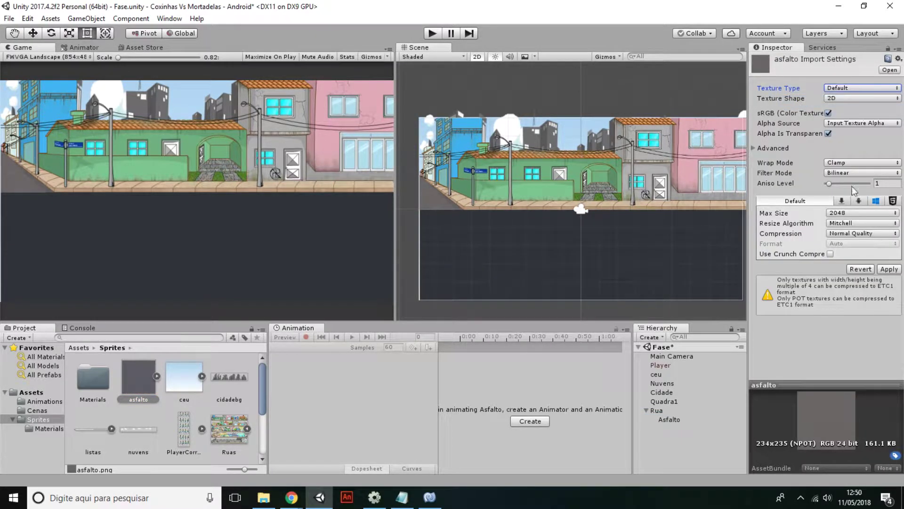
click(852, 162)
click(849, 172)
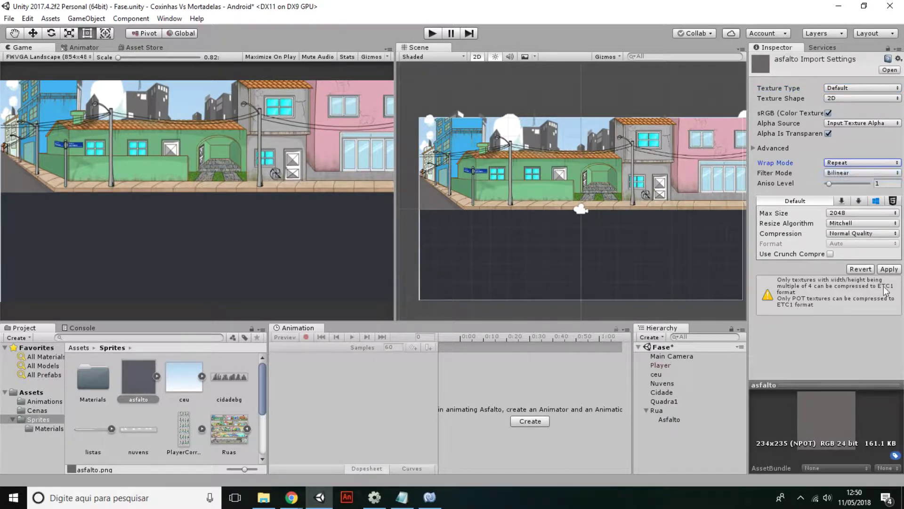
click(889, 270)
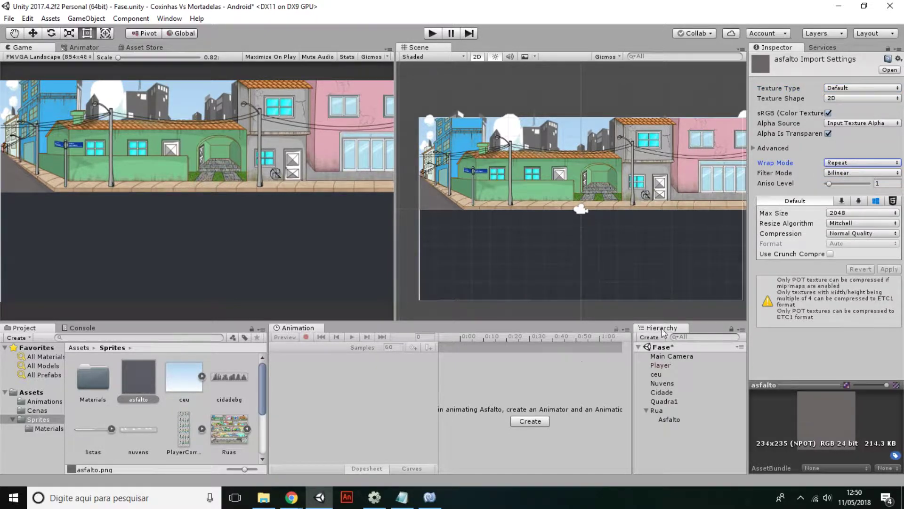
Step: Assign the asfalto texture to the Asfalto quad and set its material's shader to Unlit/Transparent
click(667, 419)
drag(137, 381, 806, 280)
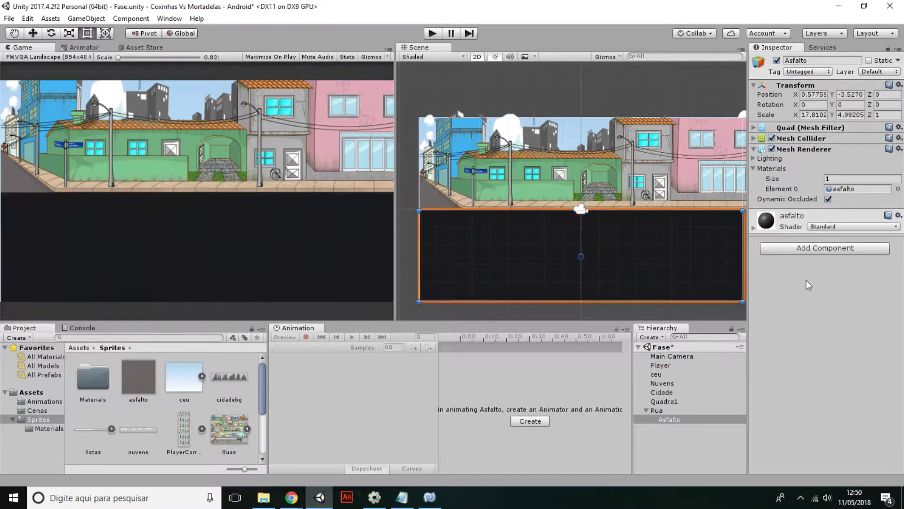
click(845, 227)
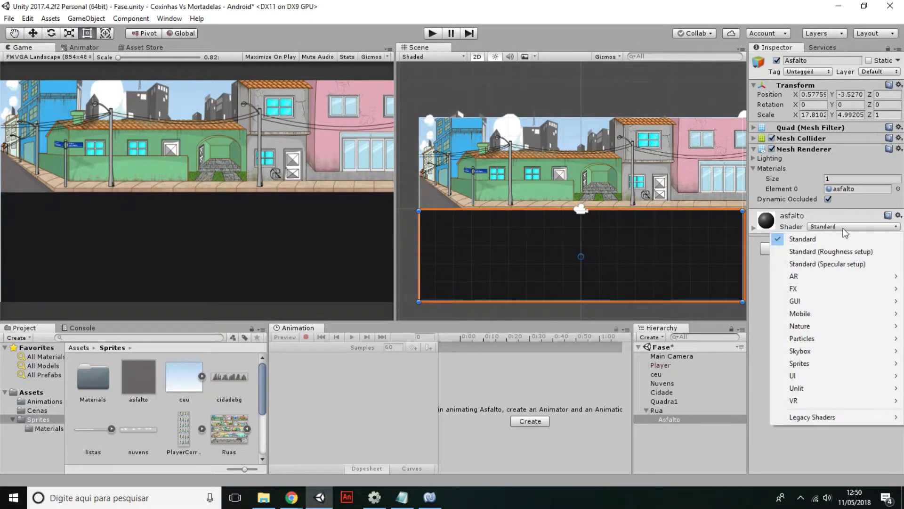
mouse_move(813, 385)
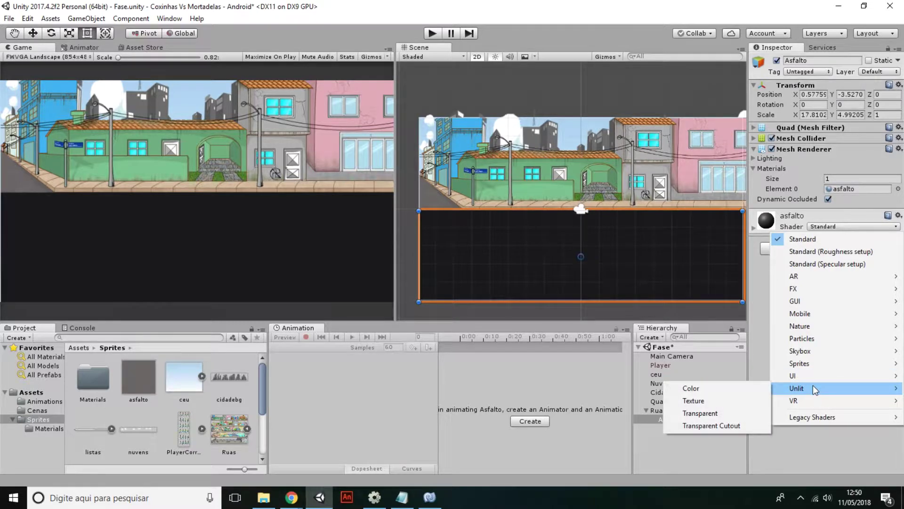
click(711, 411)
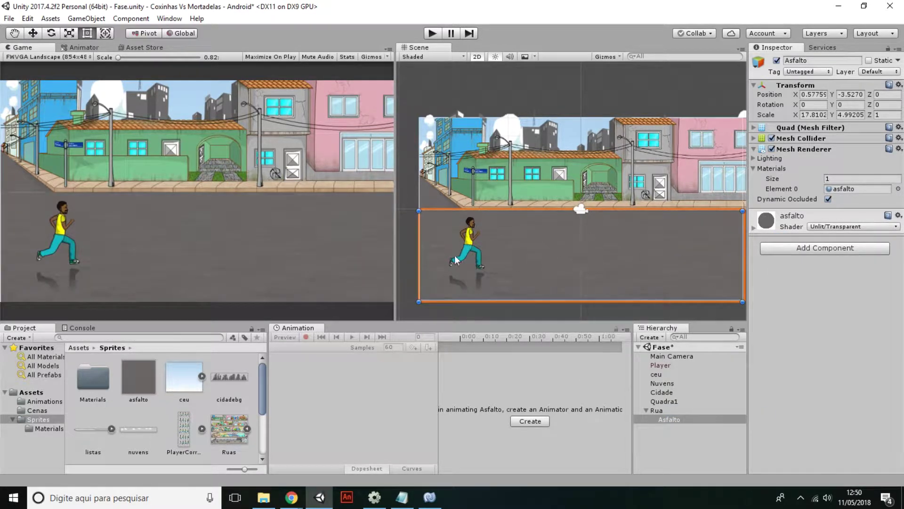
Step: Extend the Asfalto quad slightly upward to a Y scale of about 5.02 and set its Z position to 2
drag(416, 209, 417, 208)
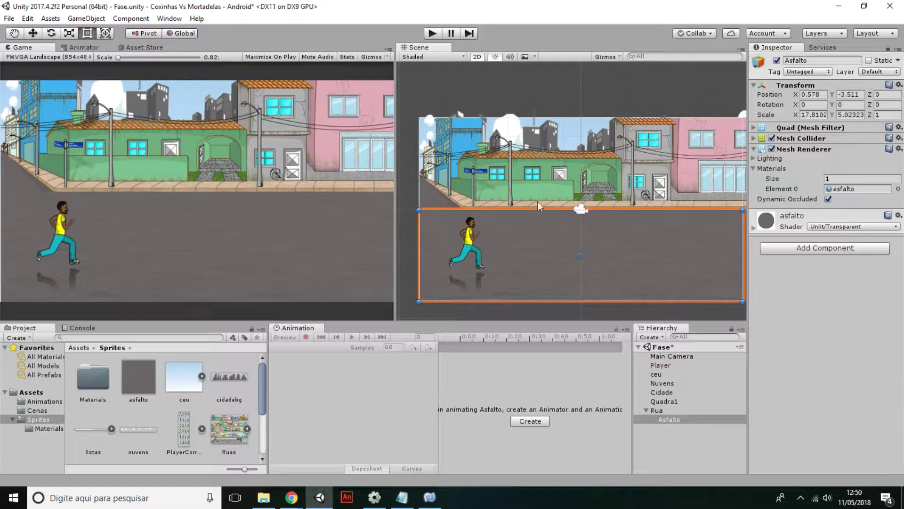
click(538, 184)
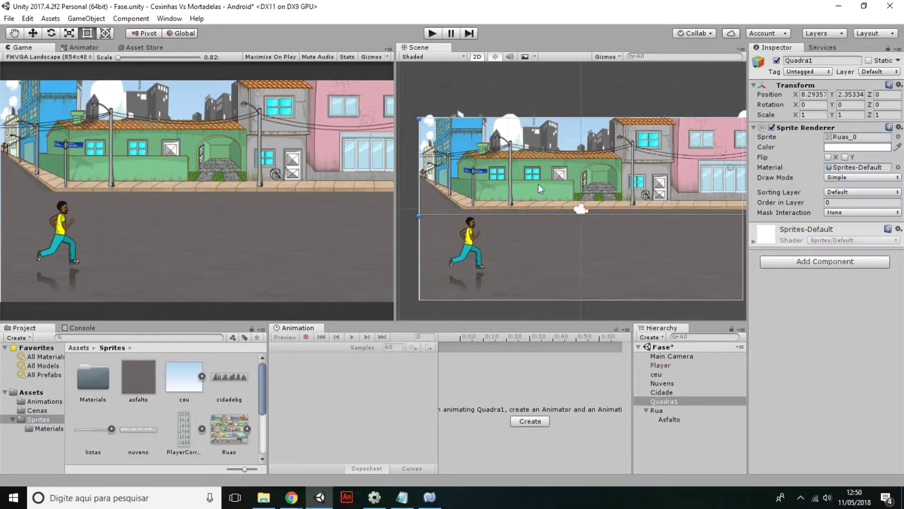
click(541, 230)
click(556, 137)
click(559, 226)
click(881, 95)
text(2)
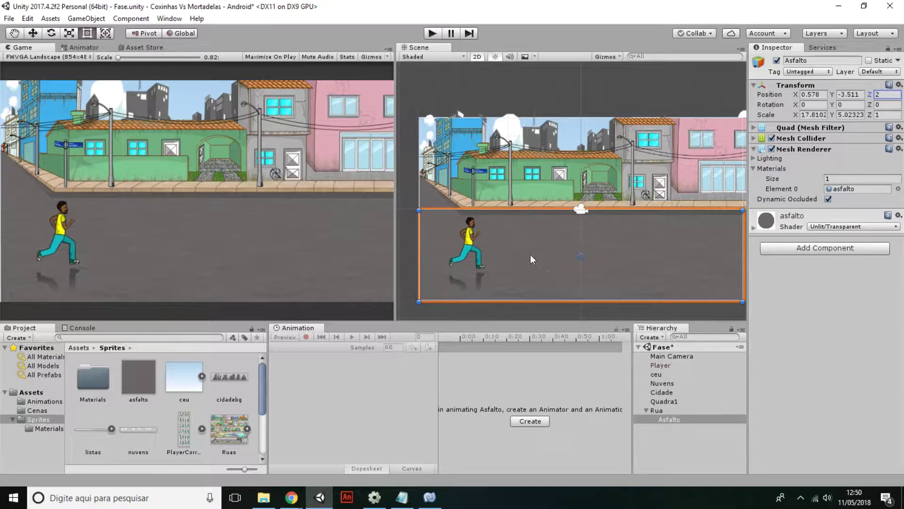
Step: Set the asfalto material's X tiling to 4 and inspect the asphalt pattern up close in the scene
click(754, 227)
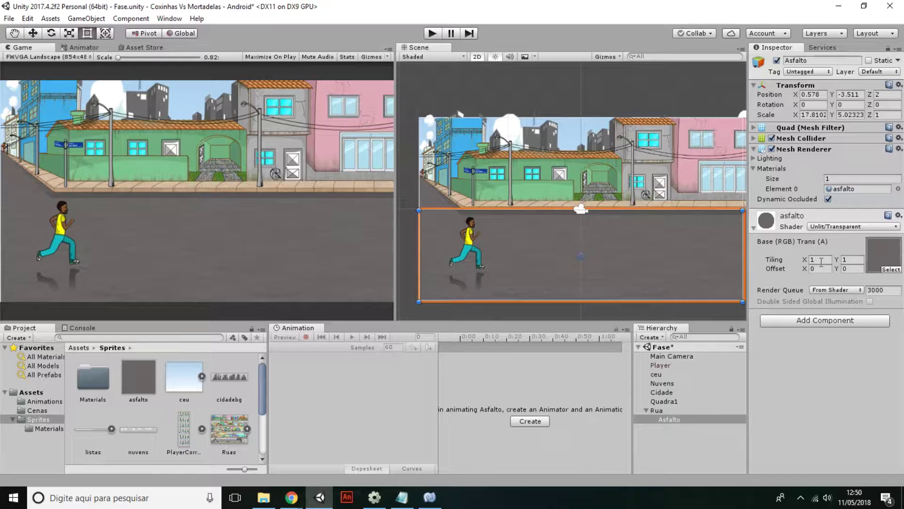
click(850, 260)
click(815, 259)
text(4)
scroll(307, 273, up, 2)
scroll(637, 274, up, 1)
scroll(556, 273, up, 2)
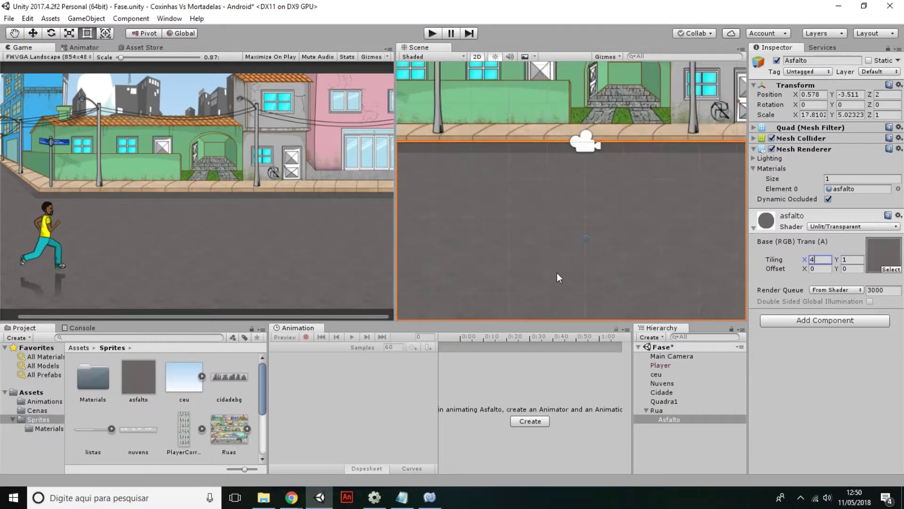
scroll(556, 272, down, 3)
scroll(557, 272, down, 2)
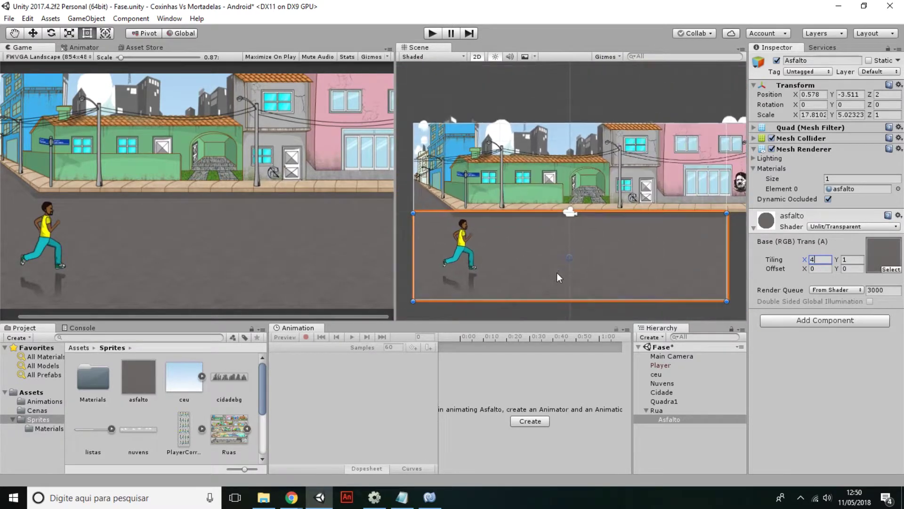
scroll(280, 262, down, 2)
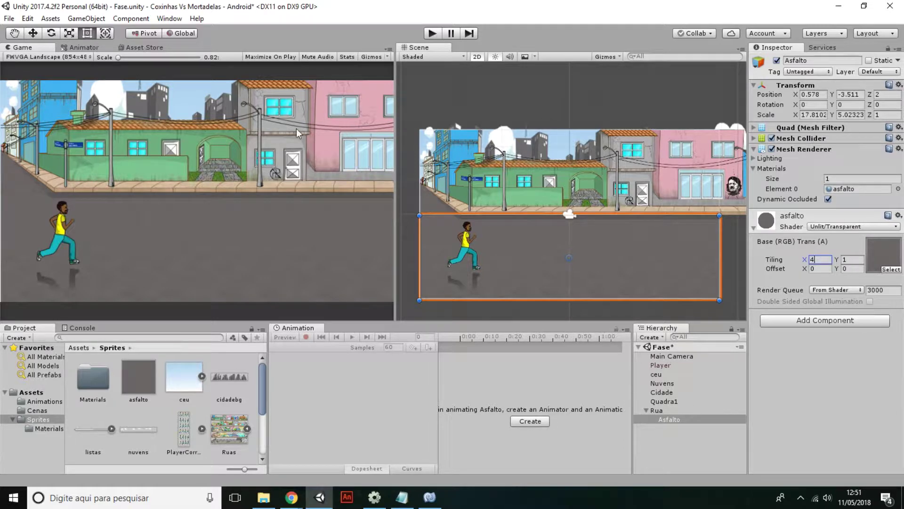
Step: Create another quad named Linhas and place it under Rua, above Asfalto in the hierarchy
click(86, 19)
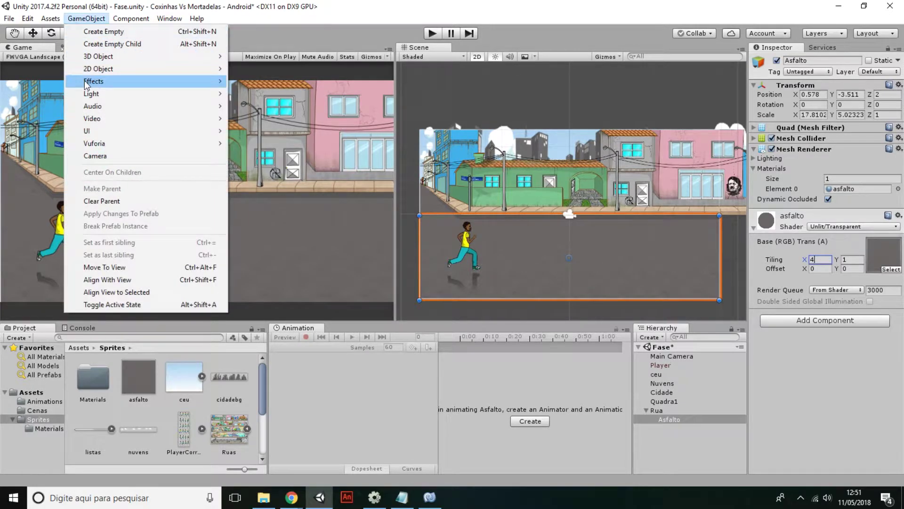
mouse_move(97, 59)
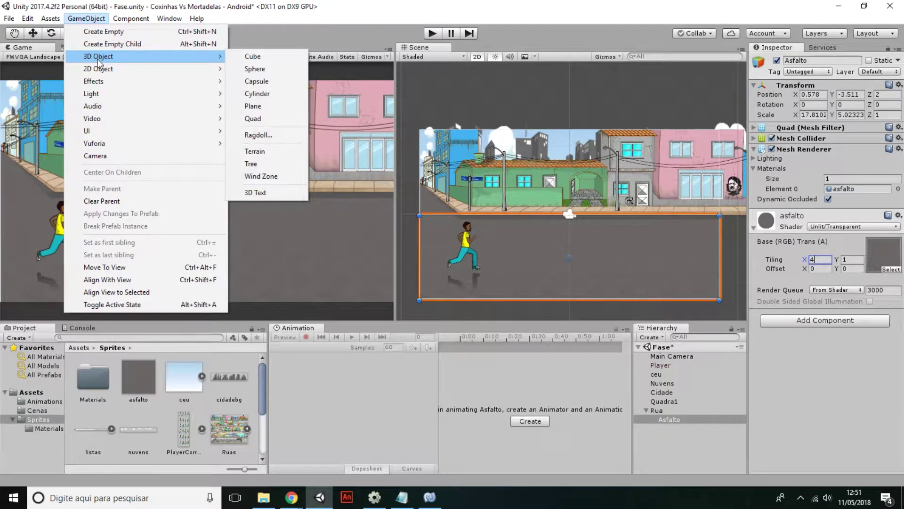
click(274, 118)
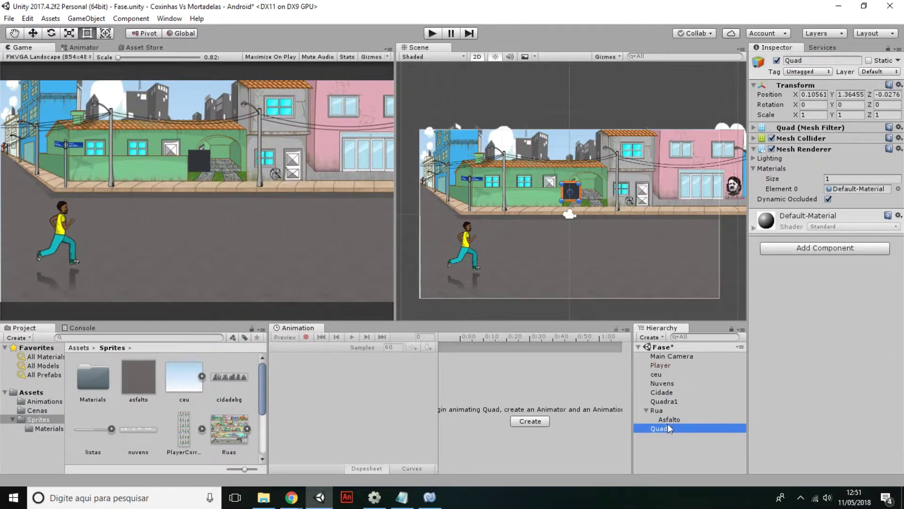
click(799, 60)
text(Linhas)
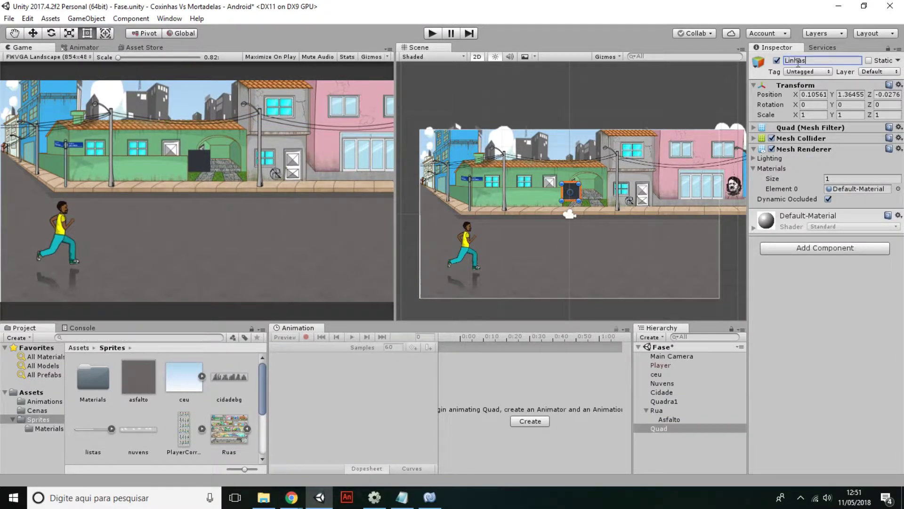
key(Return)
drag(657, 429, 671, 415)
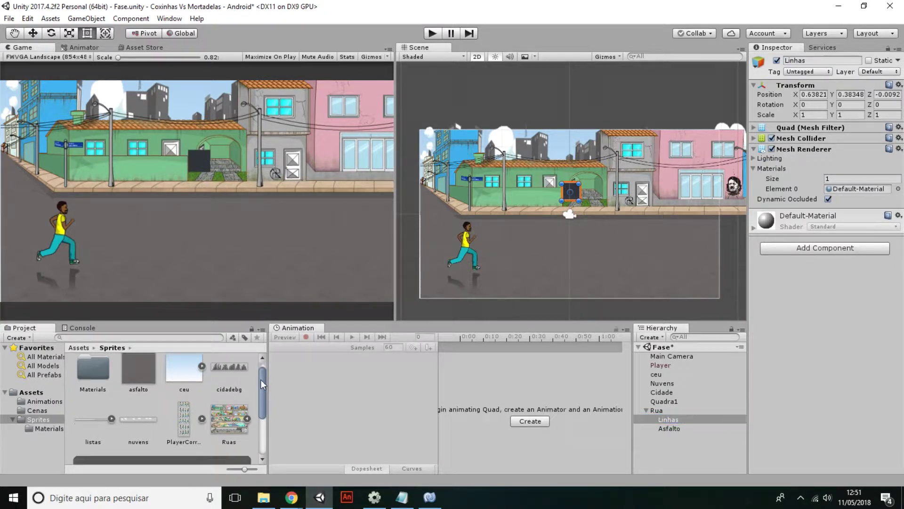
Step: Check the listas texture's import settings and rename the Linhas quad to Listas
drag(261, 380, 259, 394)
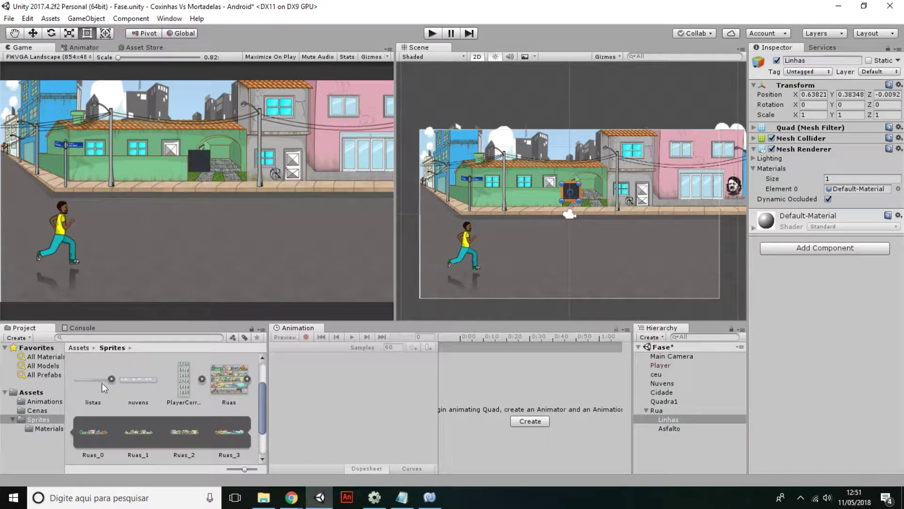
click(102, 383)
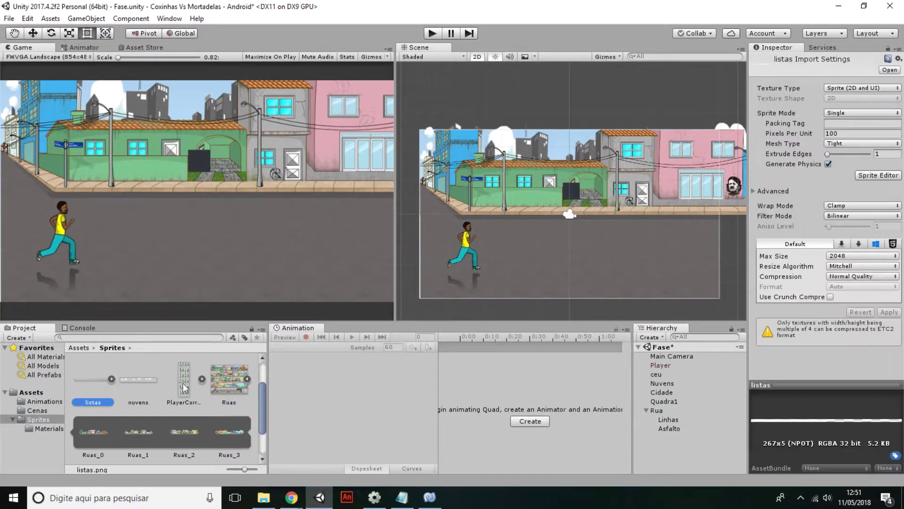
click(676, 420)
click(806, 61)
text(Listas)
key(Return)
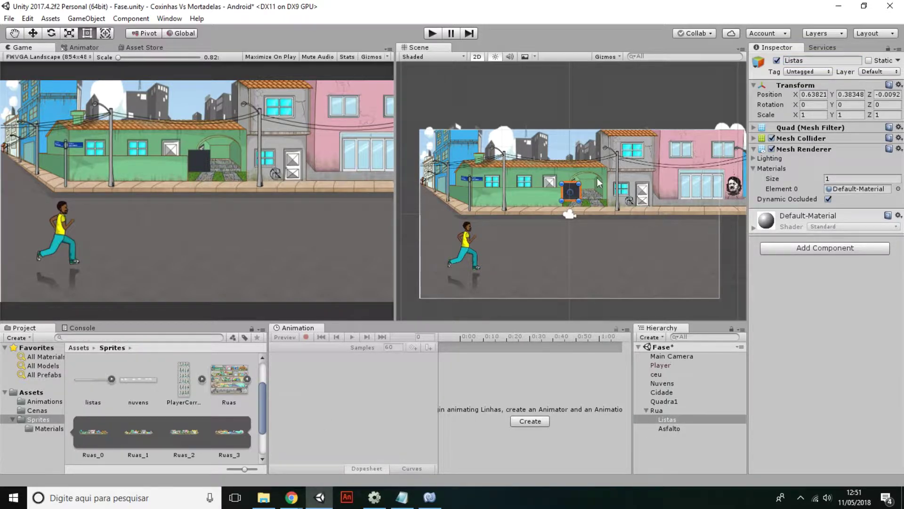
Step: Change the listas texture's type to Default, set its wrap mode to Repeat, and apply the import settings
click(92, 382)
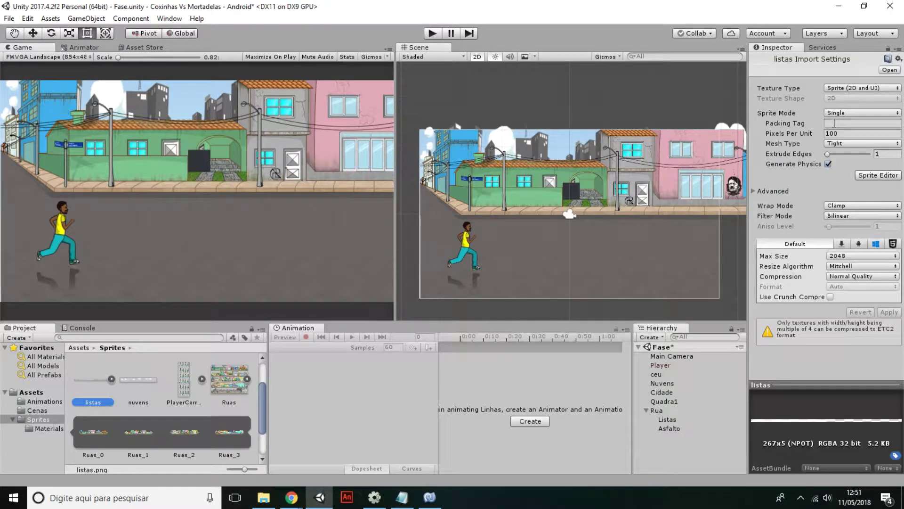
click(854, 88)
click(847, 99)
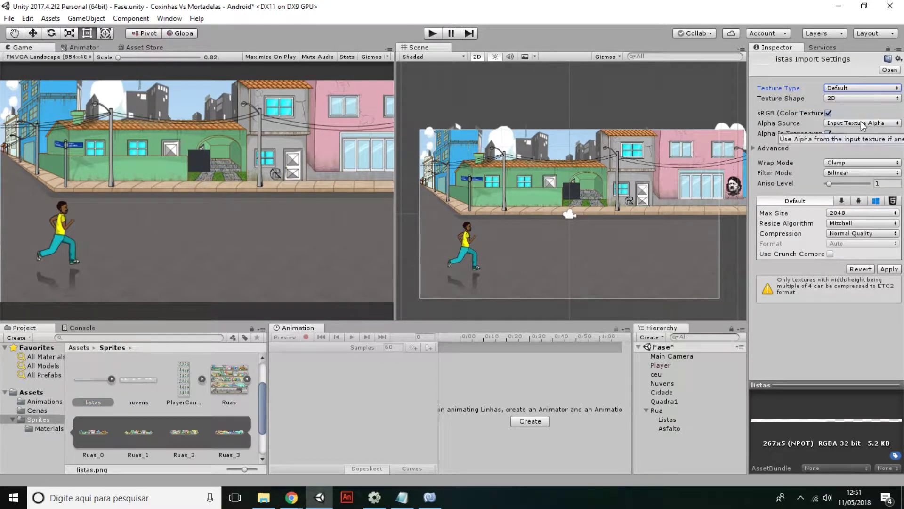
click(838, 168)
click(843, 171)
click(888, 270)
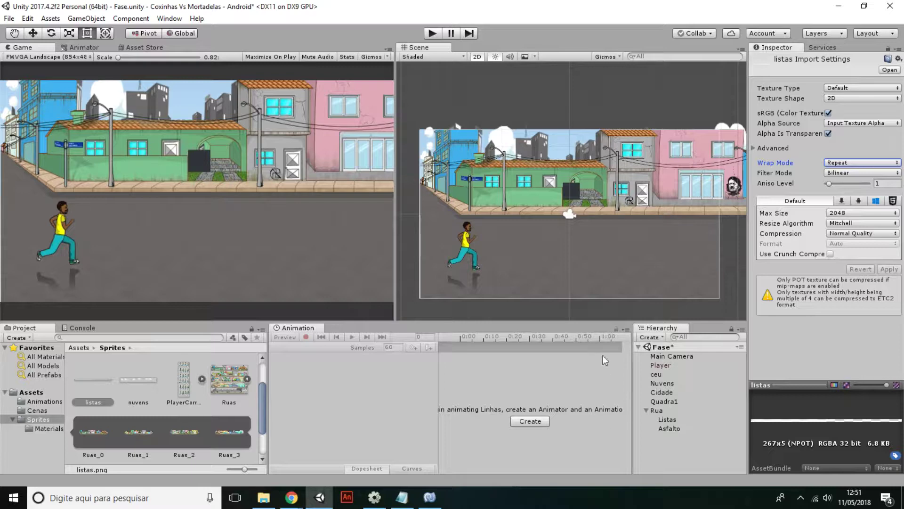
Step: Assign the listas texture to the Listas quad and set its material's shader to Unlit/Transparent
click(593, 267)
click(658, 419)
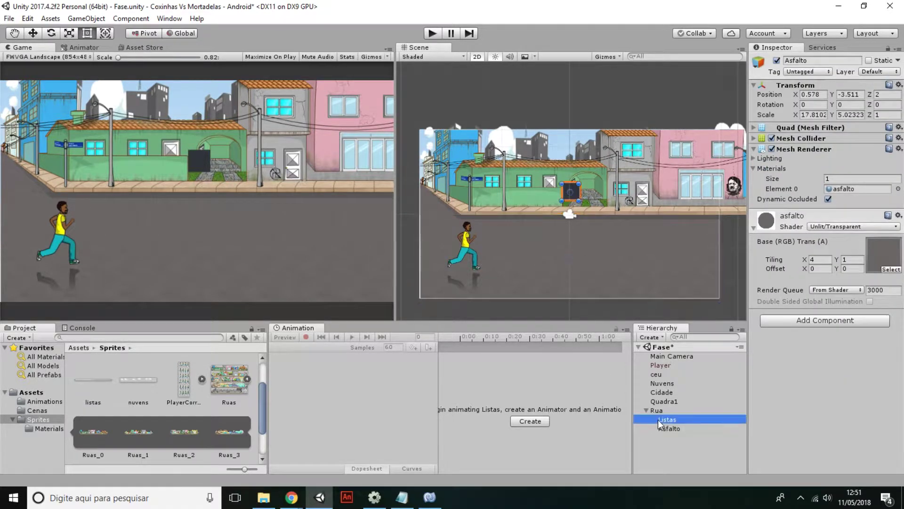
drag(100, 378, 824, 283)
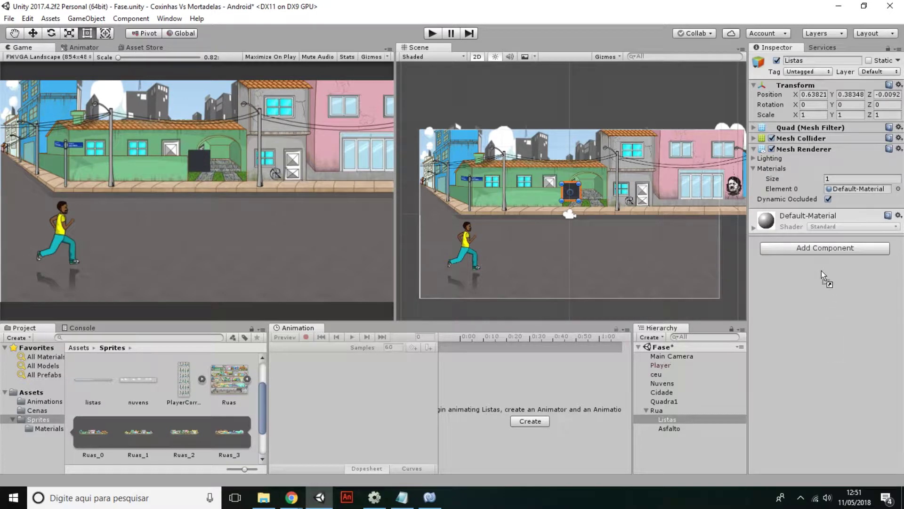
drag(822, 271, 821, 271)
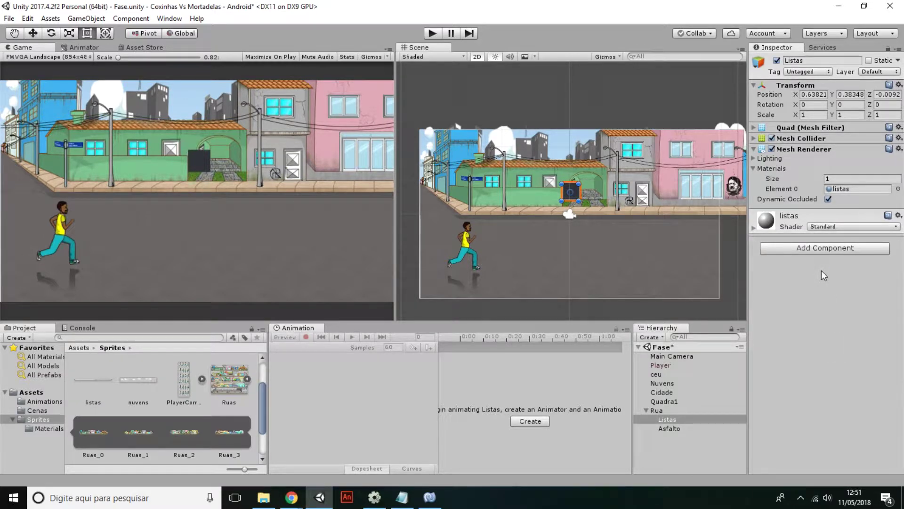
click(817, 226)
mouse_move(813, 386)
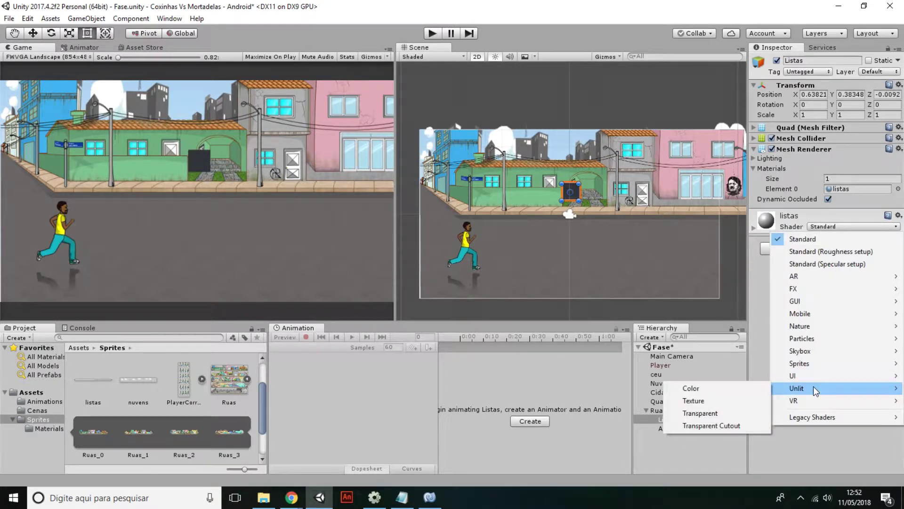
click(723, 408)
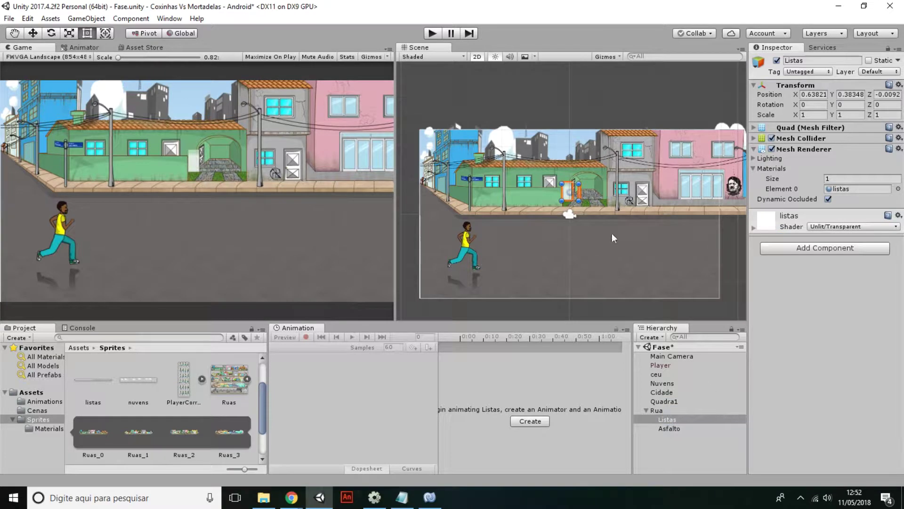
Step: Move the Listas quad onto the road and stretch it into a thin strip across the camera view, about 17.92 by 0.12 in scale
drag(571, 197, 426, 239)
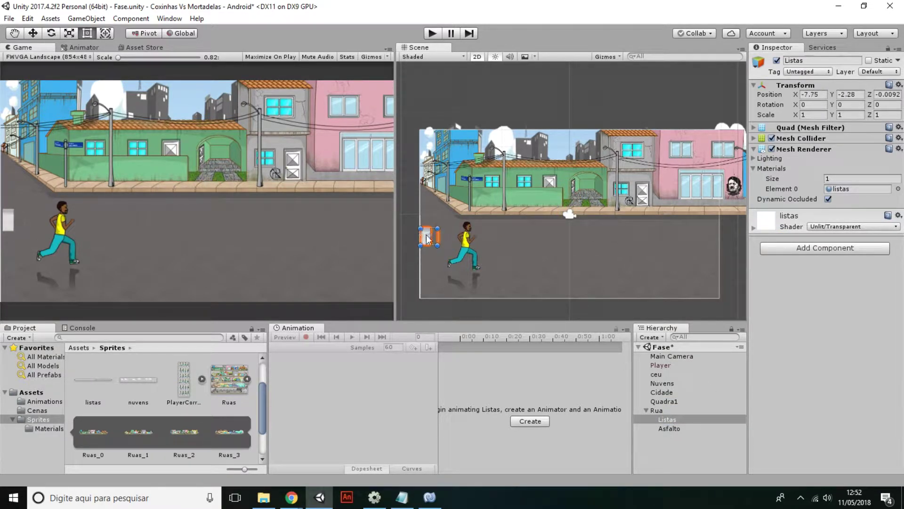
drag(438, 239, 718, 230)
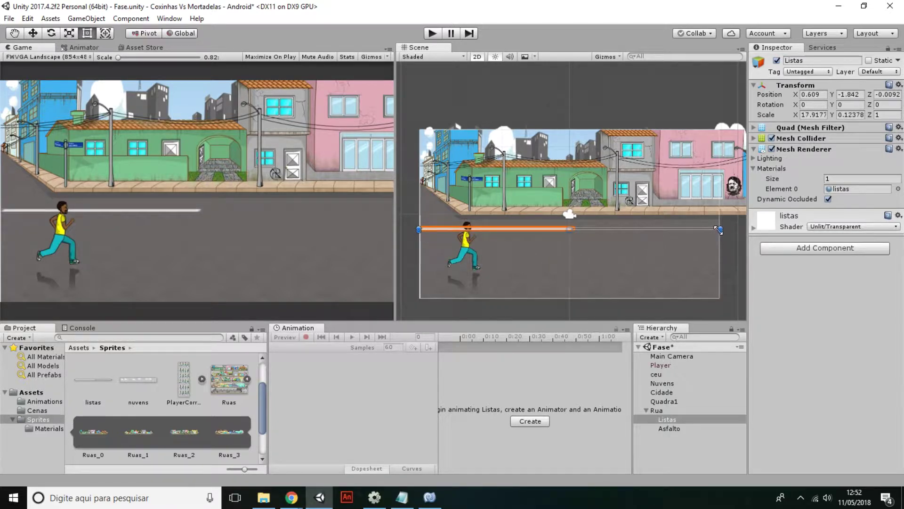
scroll(512, 229, up, 3)
scroll(513, 228, up, 2)
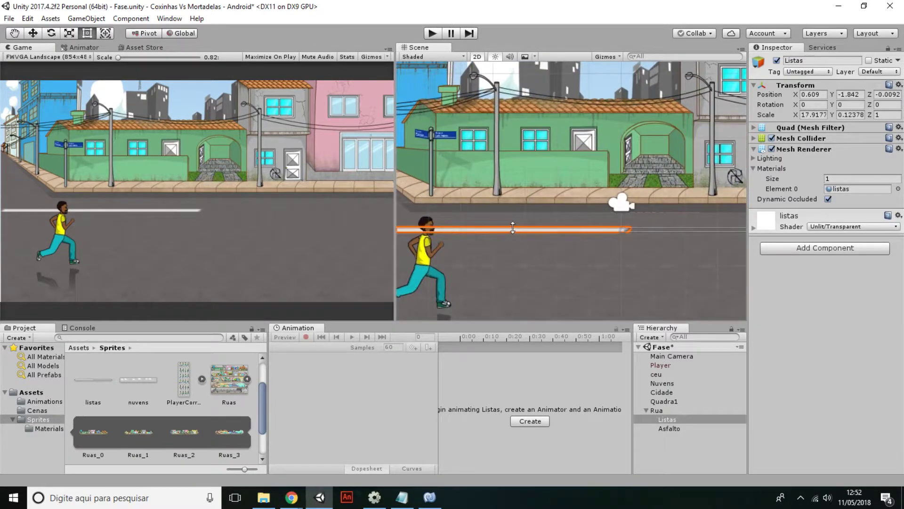
drag(513, 229, 514, 230)
Step: Set the listas material's X tiling to 3 and lower the Listas quad to a Y position of about -2.48
click(753, 228)
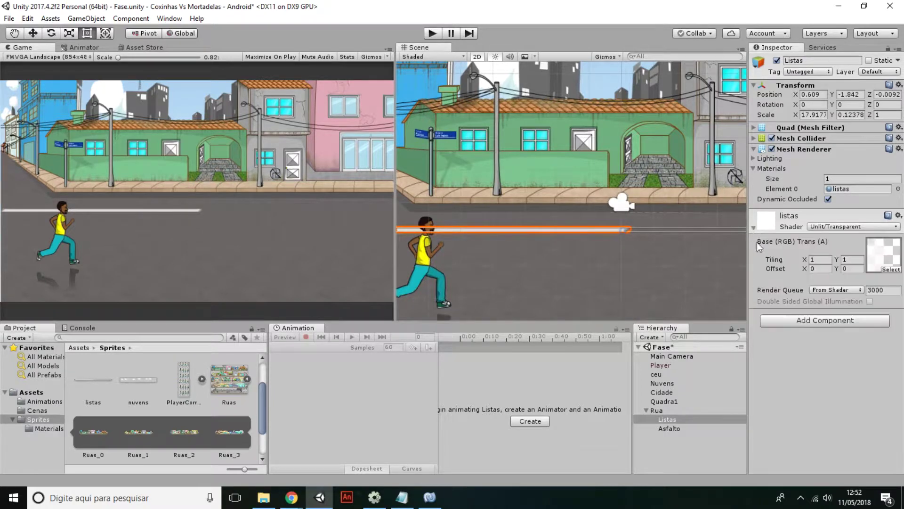
click(815, 260)
text(3)
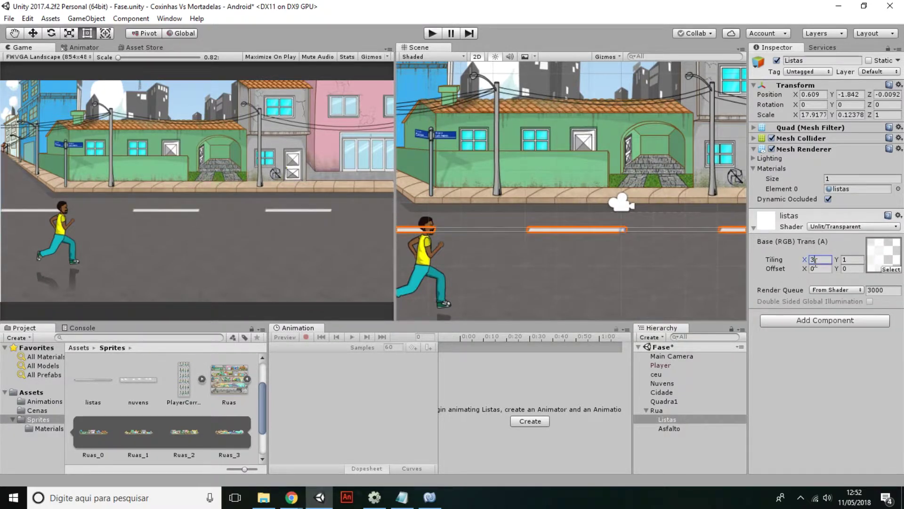
click(35, 33)
drag(627, 183, 624, 201)
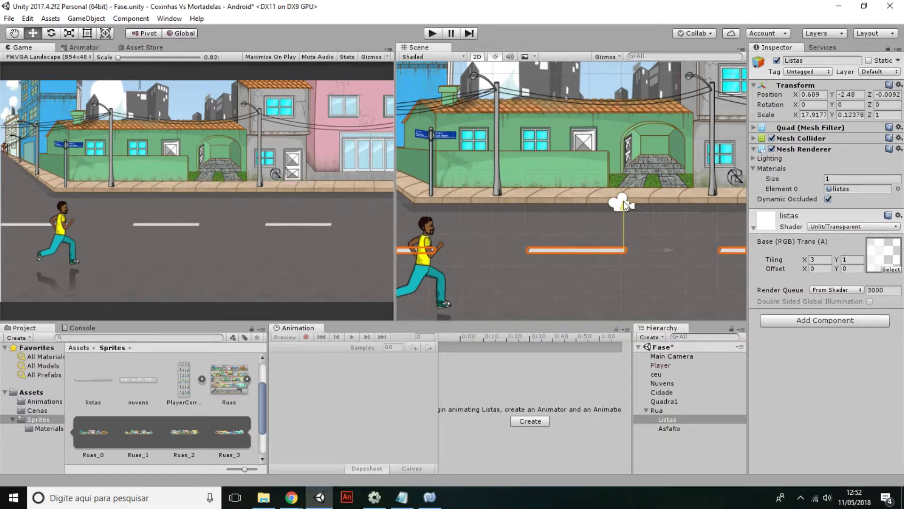
Step: Duplicate the Listas quad, lower the copy to a Y position of about -4.43, and collapse the Rua group
key(ctrl+d)
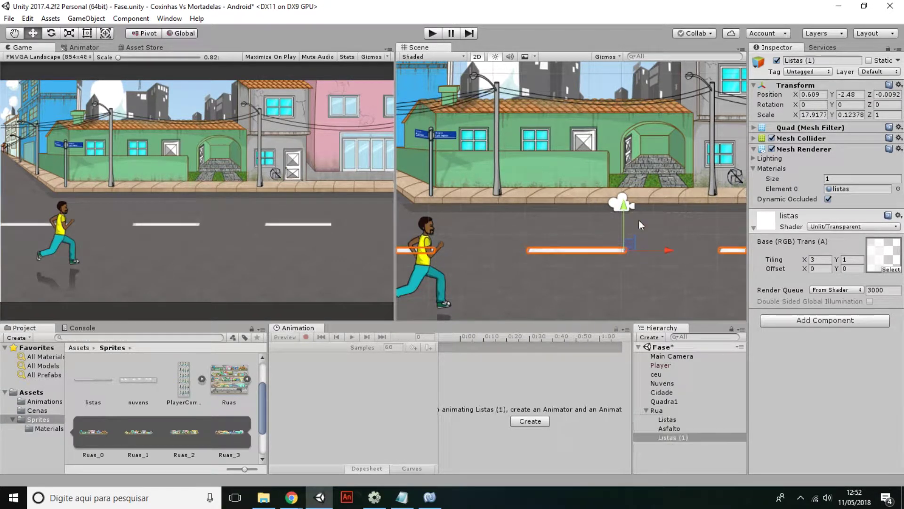
drag(624, 205, 621, 267)
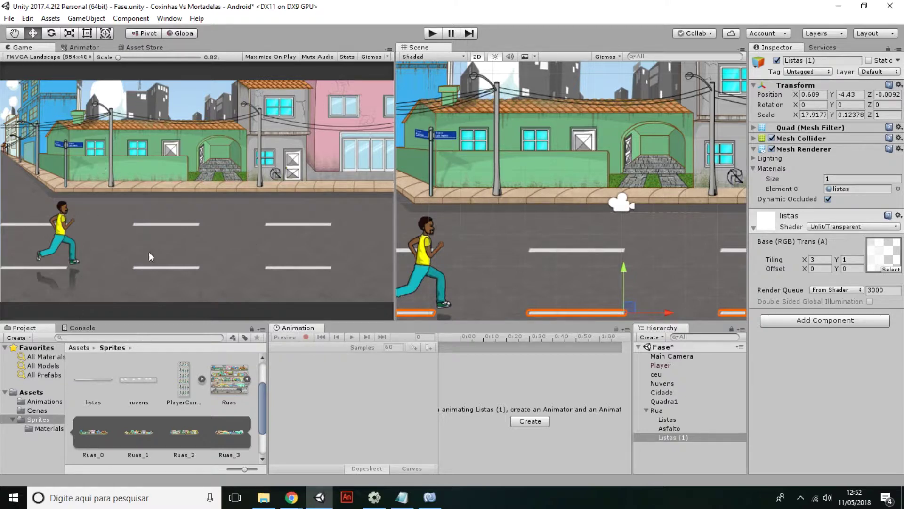
click(646, 410)
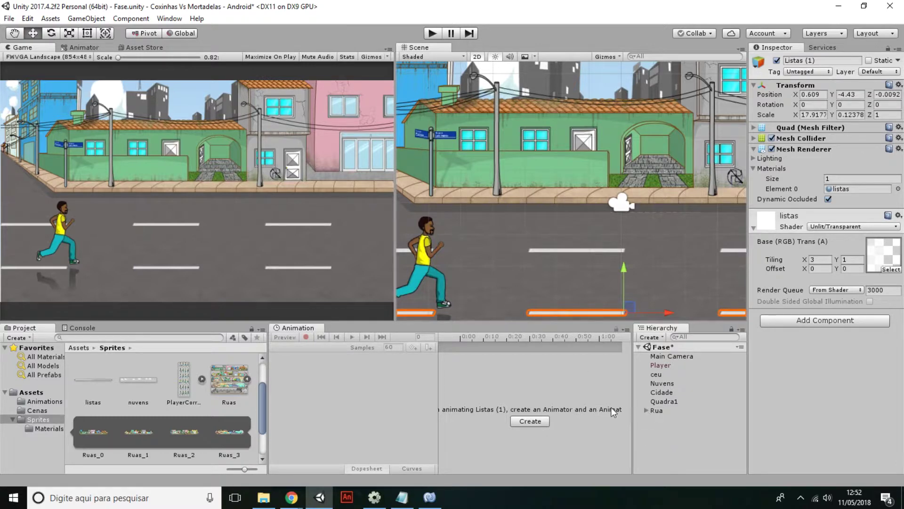
Step: Create a folder named Scripts directly under Assets and open it
click(29, 393)
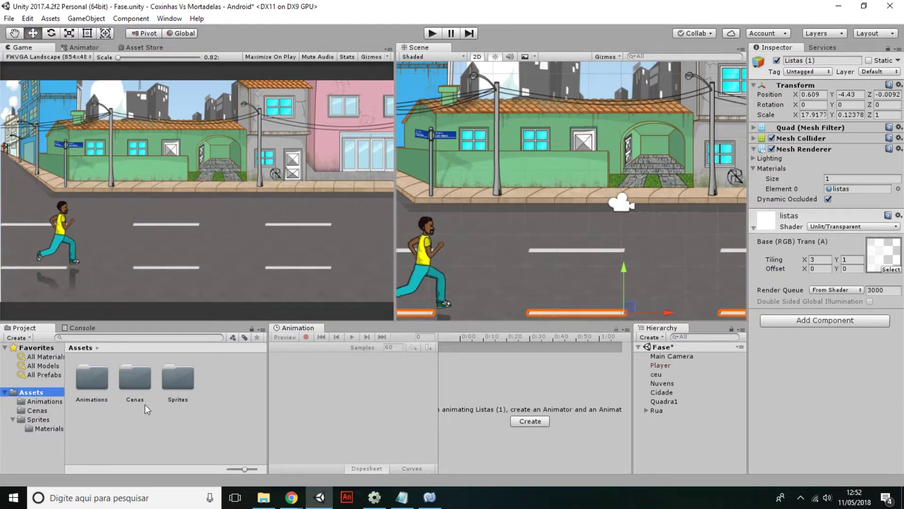
right_click(182, 415)
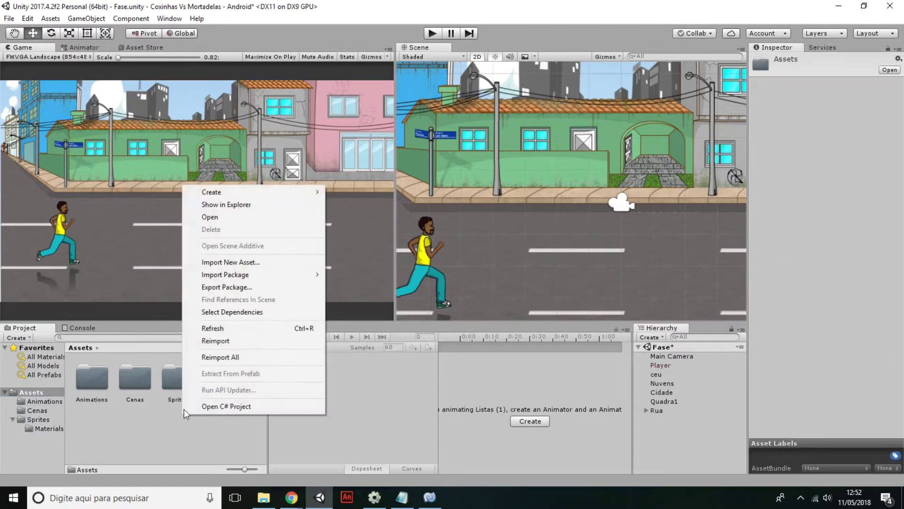
mouse_move(251, 195)
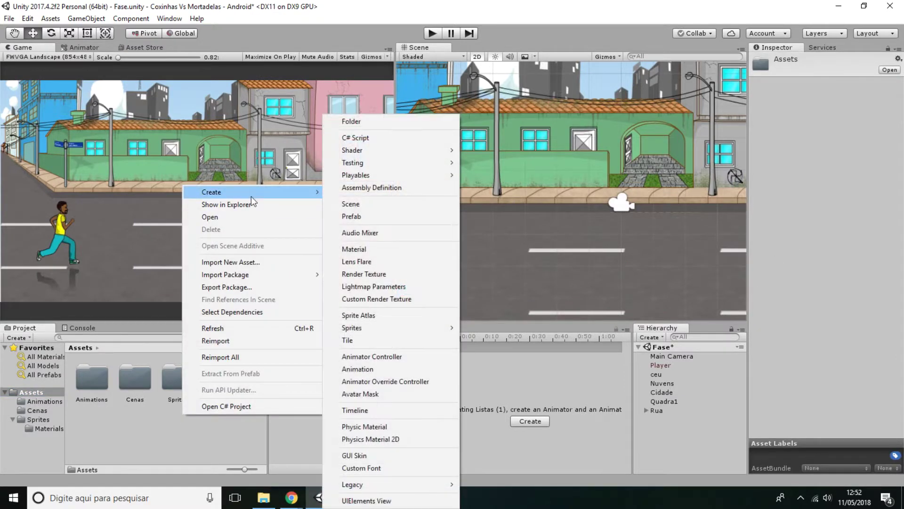
click(363, 122)
text(Scripts)
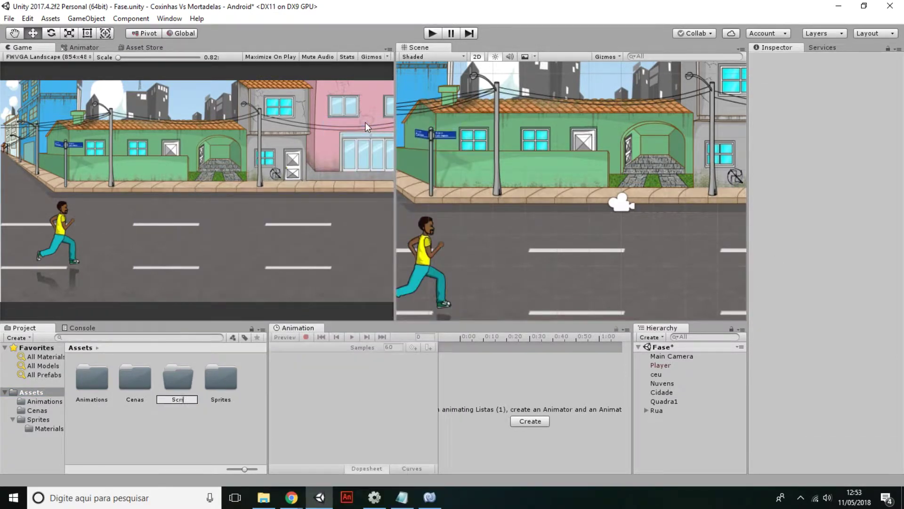
key(Return)
key(Return)
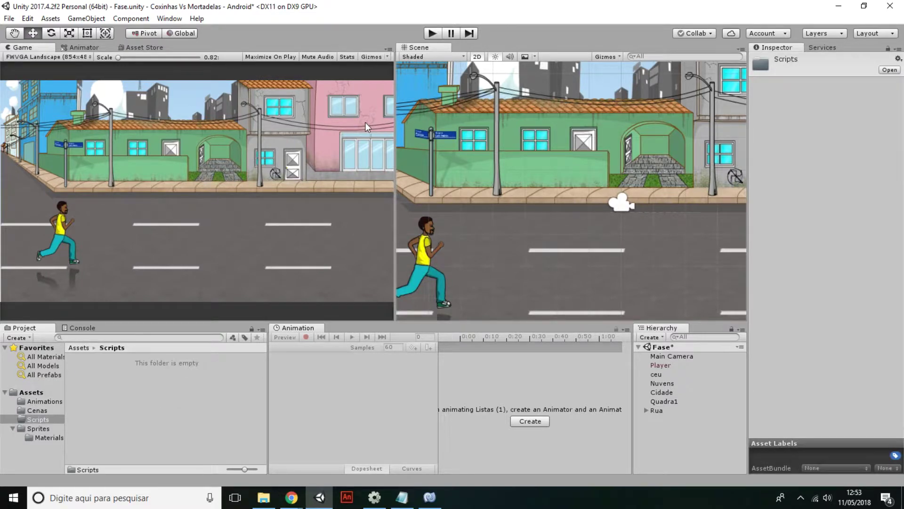
Step: Create an empty game object in the scene and place it above Main Camera in the hierarchy
right_click(118, 386)
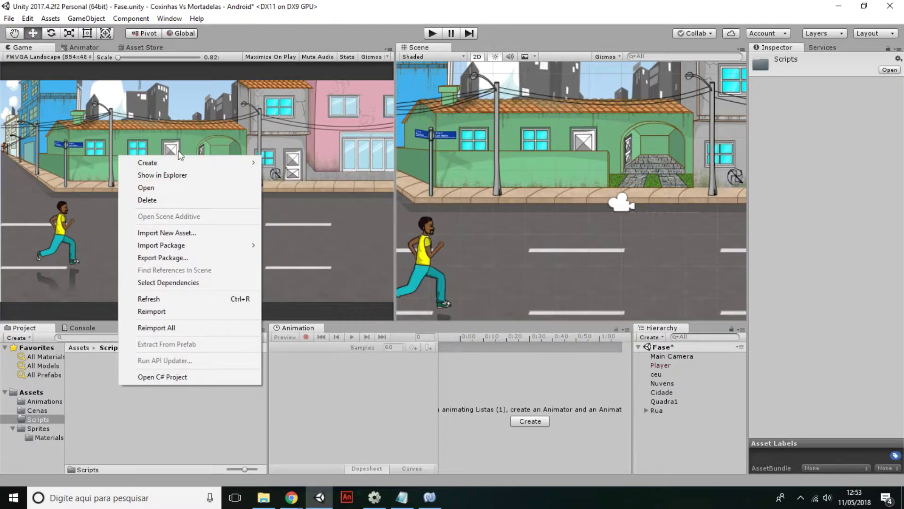
mouse_move(180, 162)
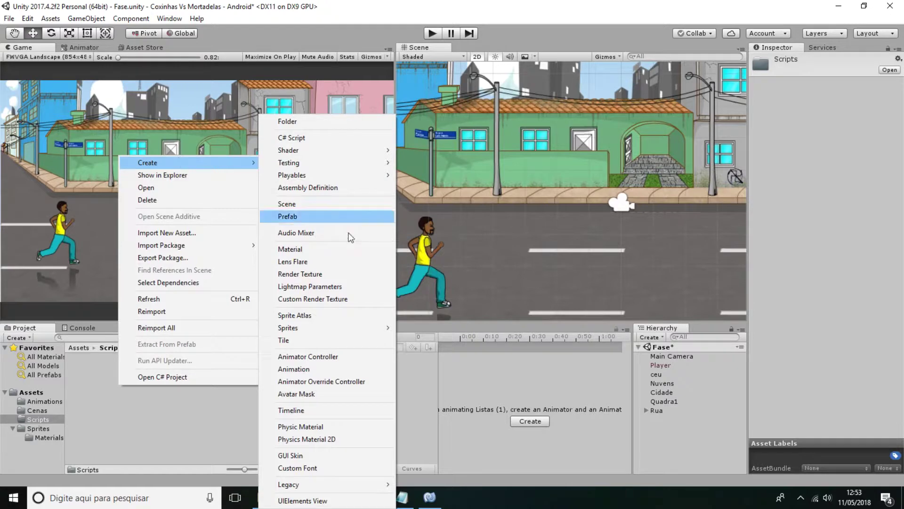
click(674, 456)
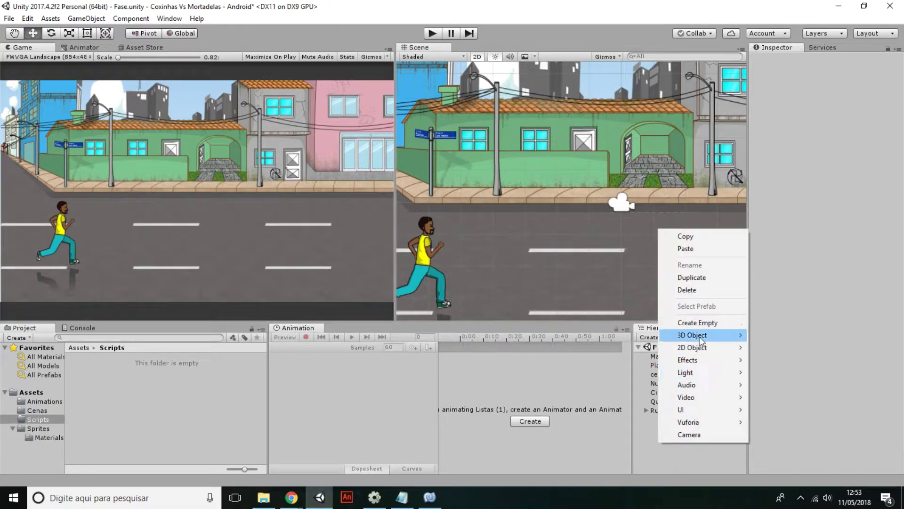
click(701, 324)
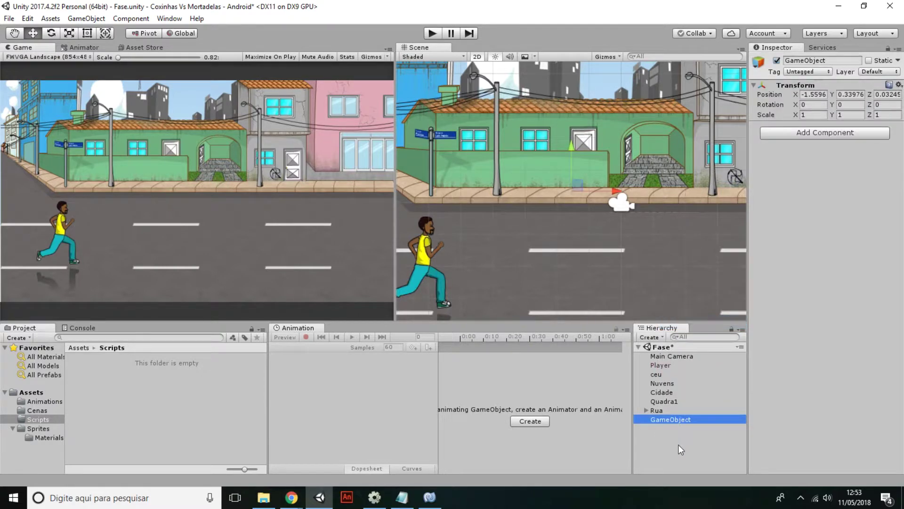
click(830, 61)
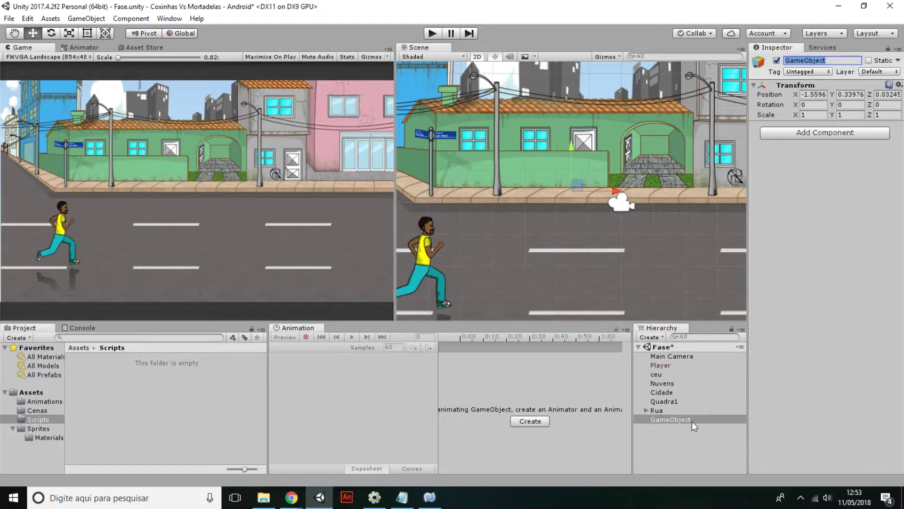
drag(691, 420, 694, 352)
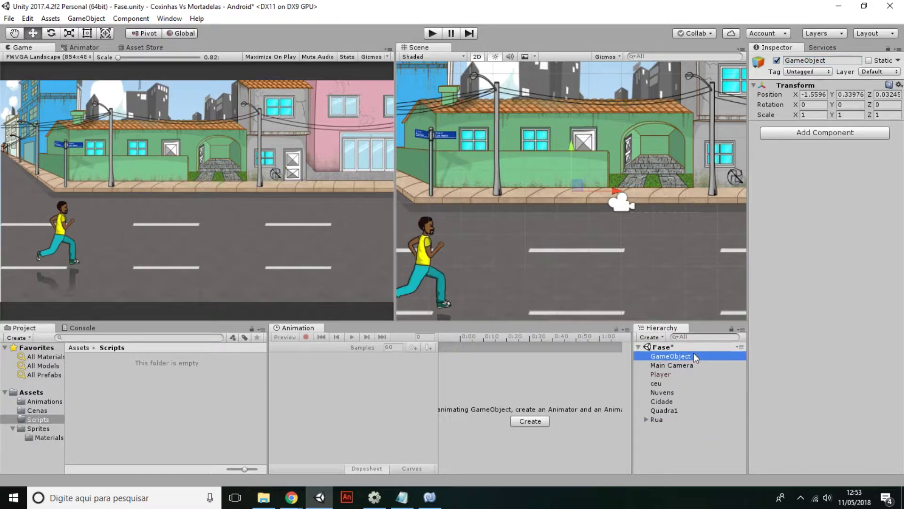
Step: Rename the empty game object as GLOBAL
click(838, 61)
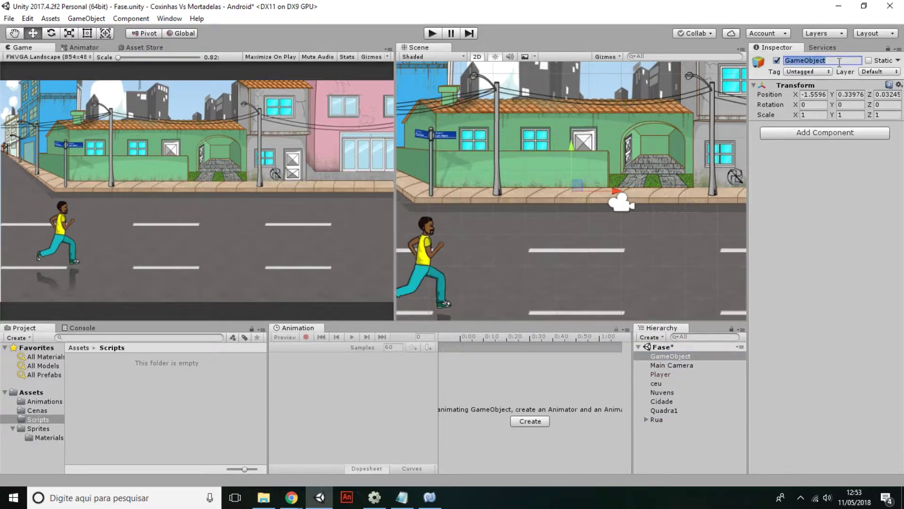
text(GLOBAL)
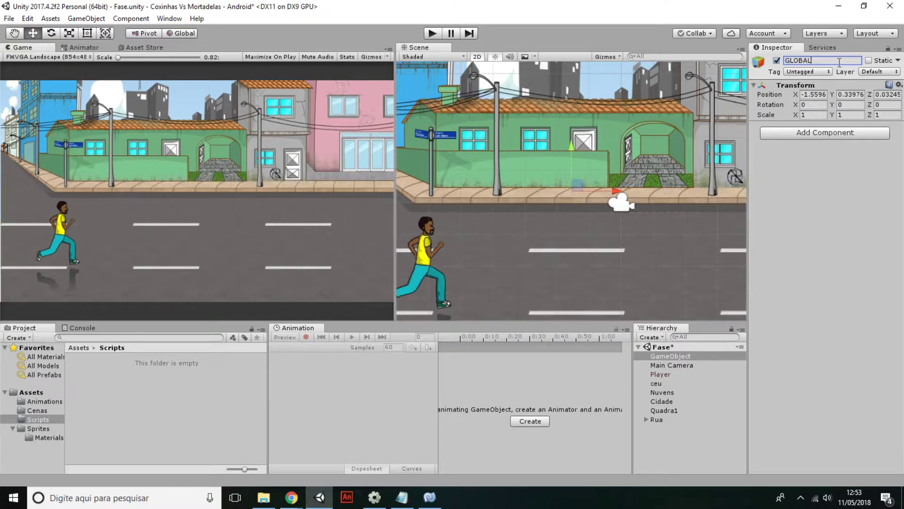
key(Return)
right_click(208, 387)
mouse_move(296, 162)
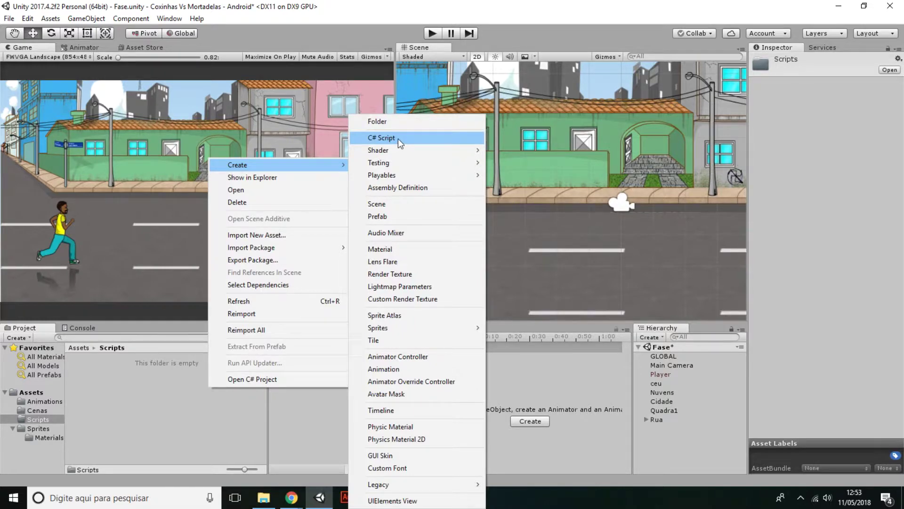
click(216, 384)
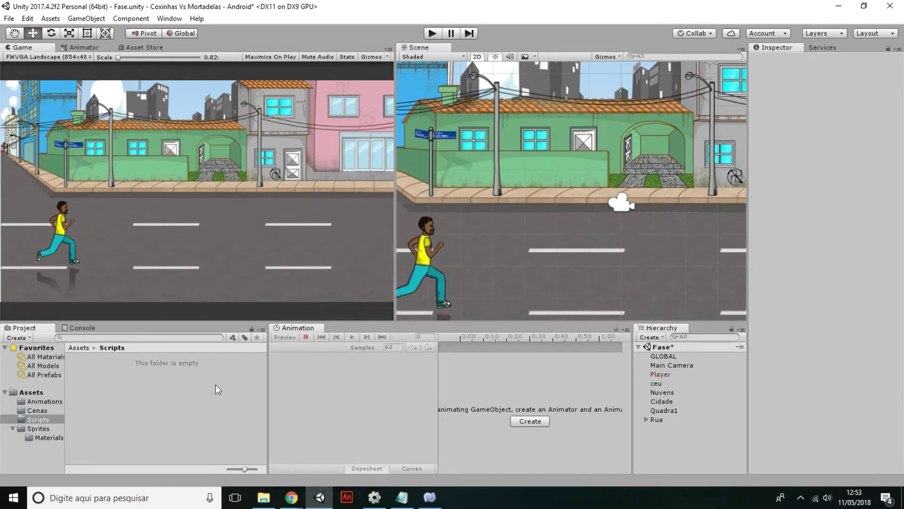
Step: Create a new C# script named globalConfig and attach it to the GLOBAL object
click(663, 356)
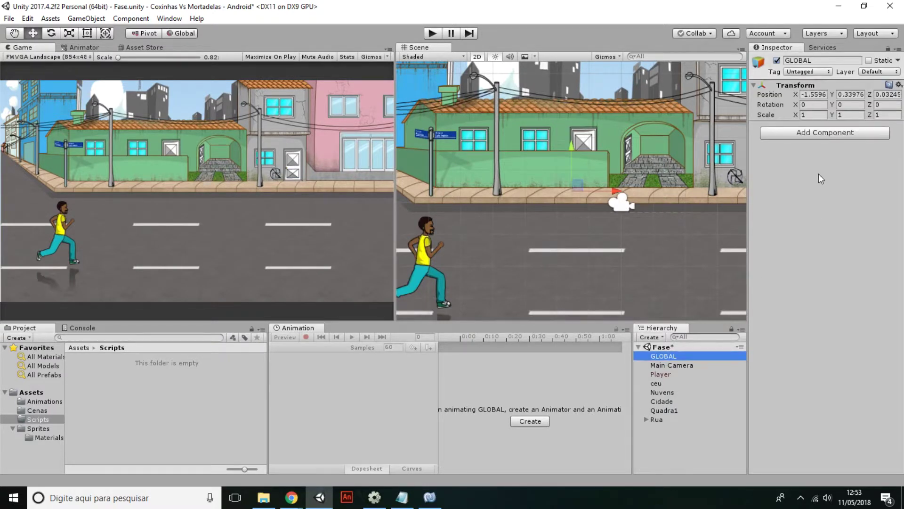
click(817, 132)
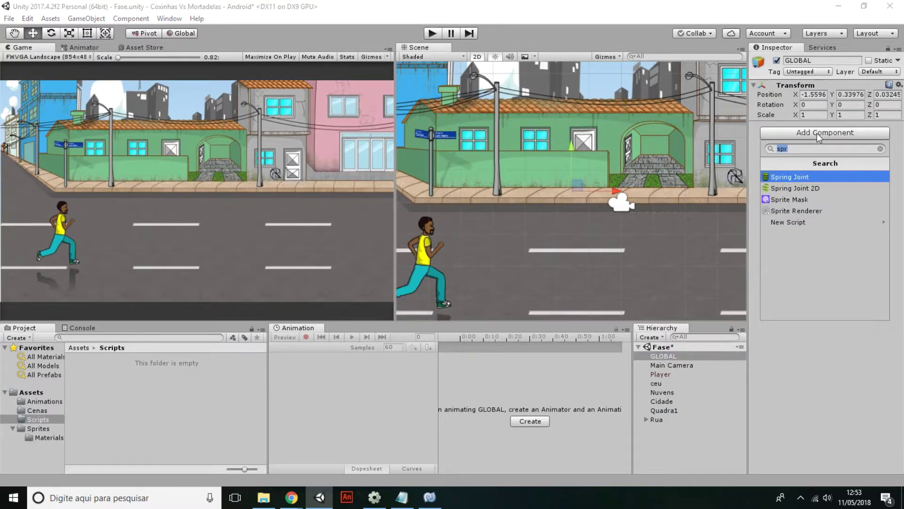
key(BackSpace)
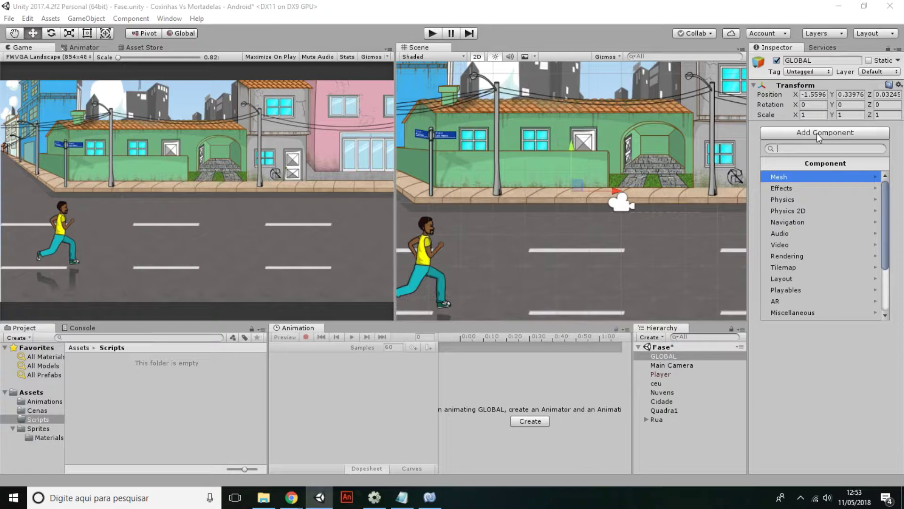
text(globalConfig)
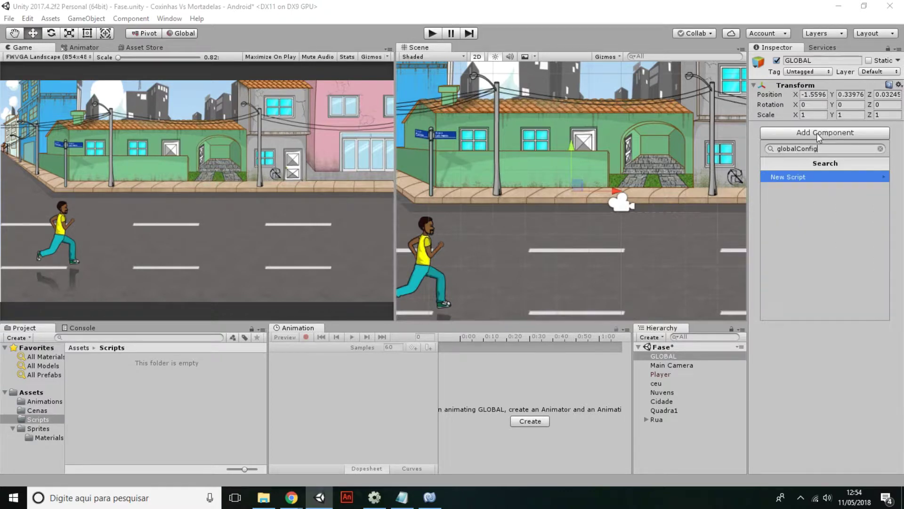
click(801, 179)
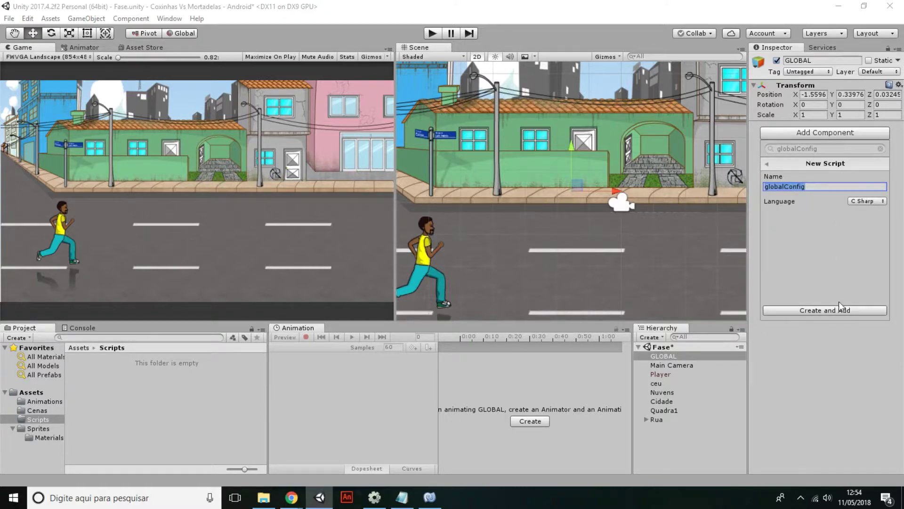
click(804, 310)
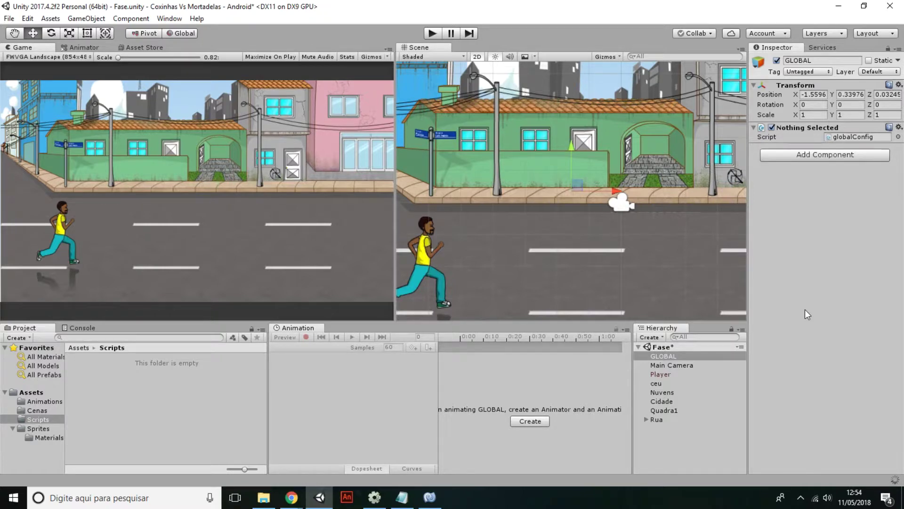
Step: Locate the globalConfig script asset, move it into the Scripts folder, and open it in MonoDevelop
click(846, 135)
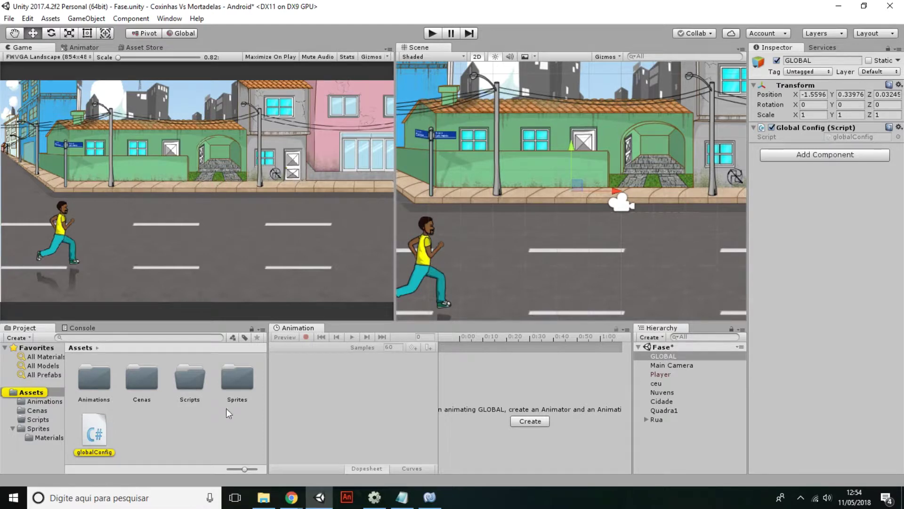
drag(100, 426, 198, 376)
double_click(176, 380)
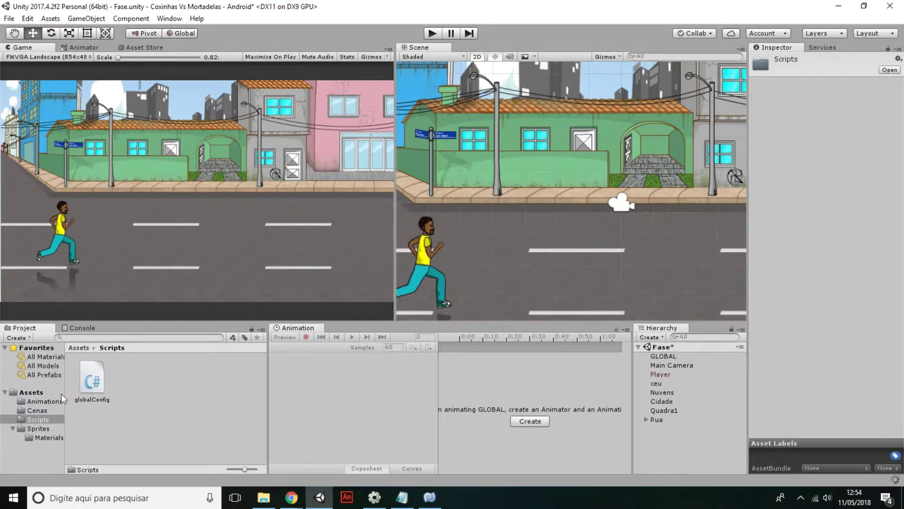
double_click(93, 383)
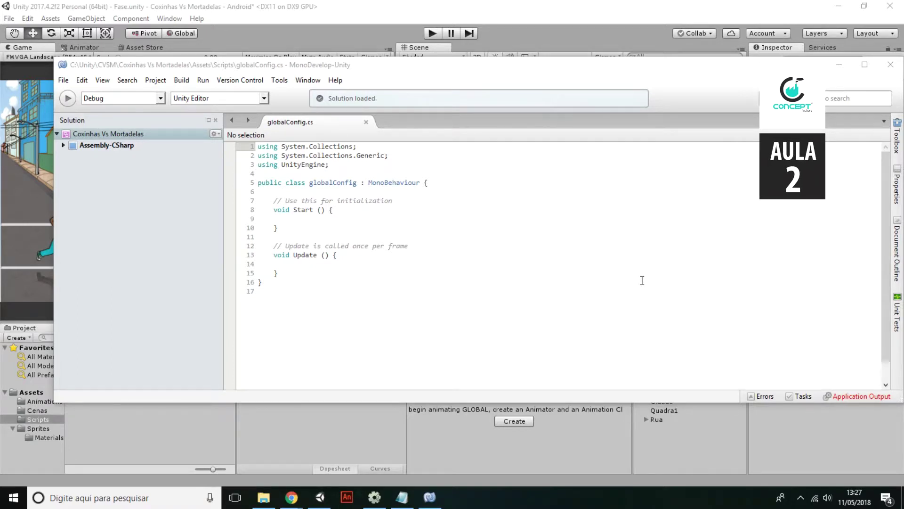
Step: Add the comment //VARIAVEIS E CONFIGURAÇÕES GLOBAIS at the start of the globalConfig class, above the Start method
click(471, 187)
key(Return)
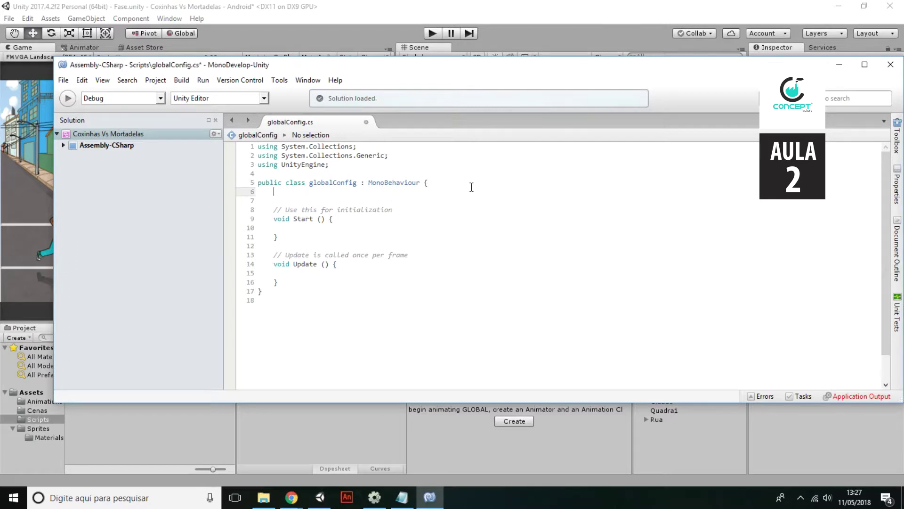
key(Return)
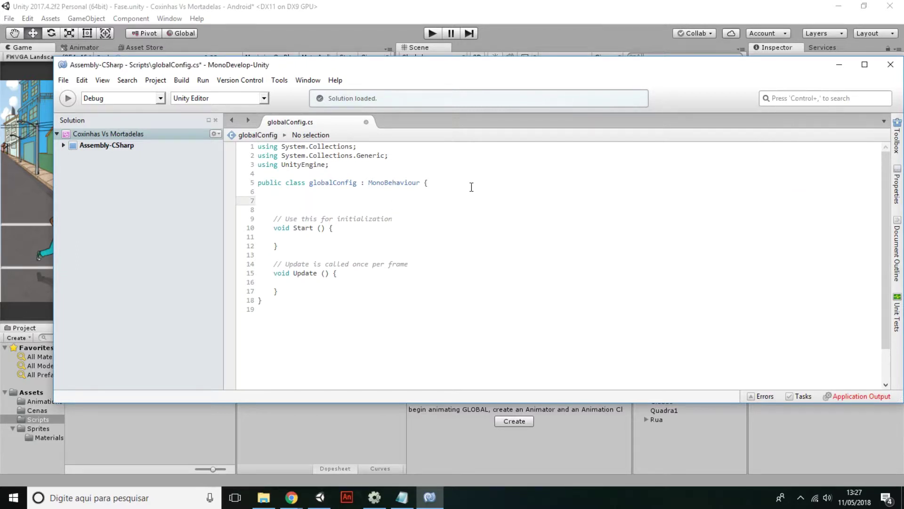
text(//)
text(VA)
text(RIAVEIS E CON)
text(FI)
text(GU)
text(RA)
text(C)
text(ÕES GLOBAIS)
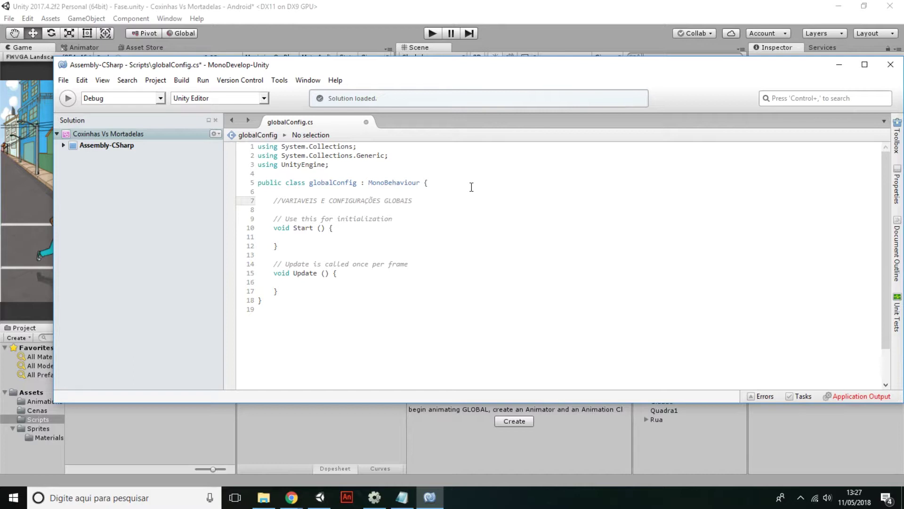
Step: Declare a public float variable named VELOCIDADE under the global variables comment
key(Return)
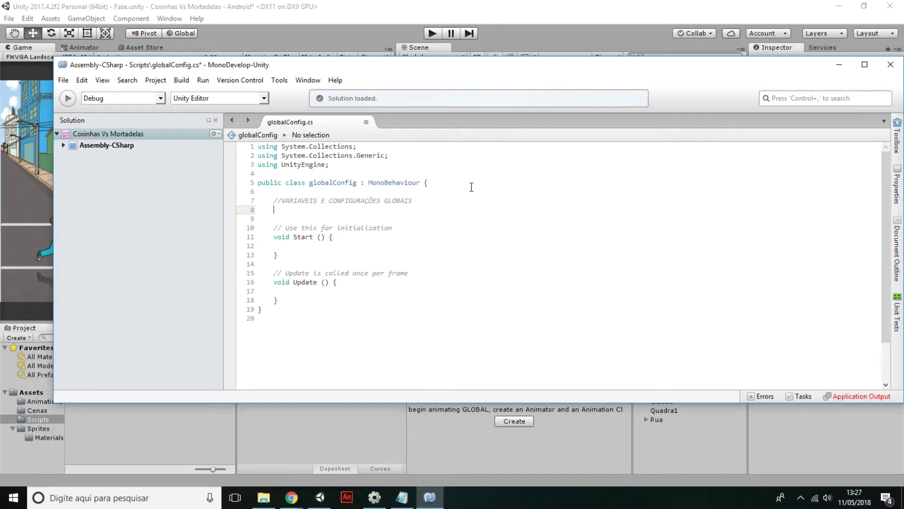
text(pub)
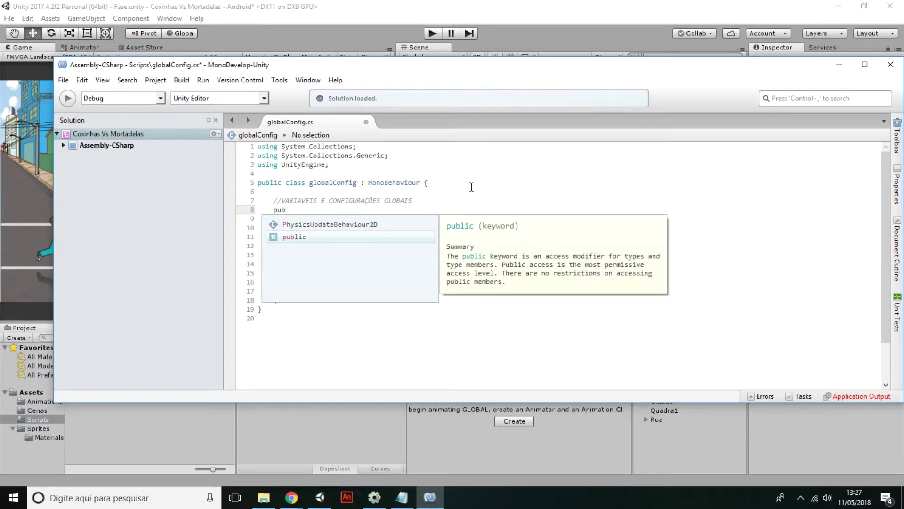
key(Return)
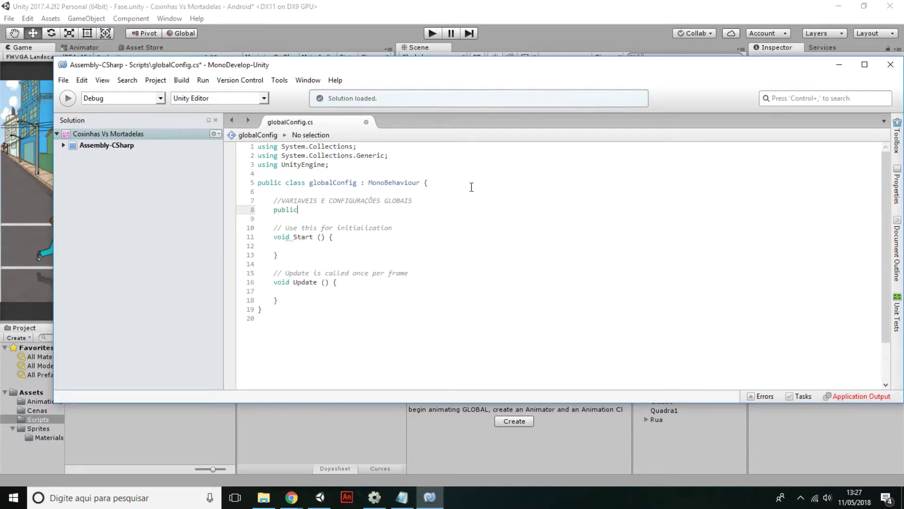
text(fl)
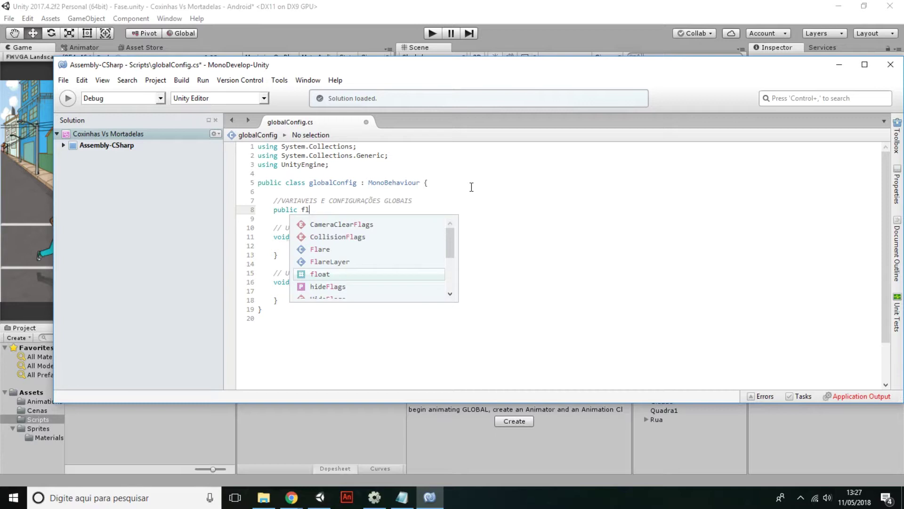
key(Return)
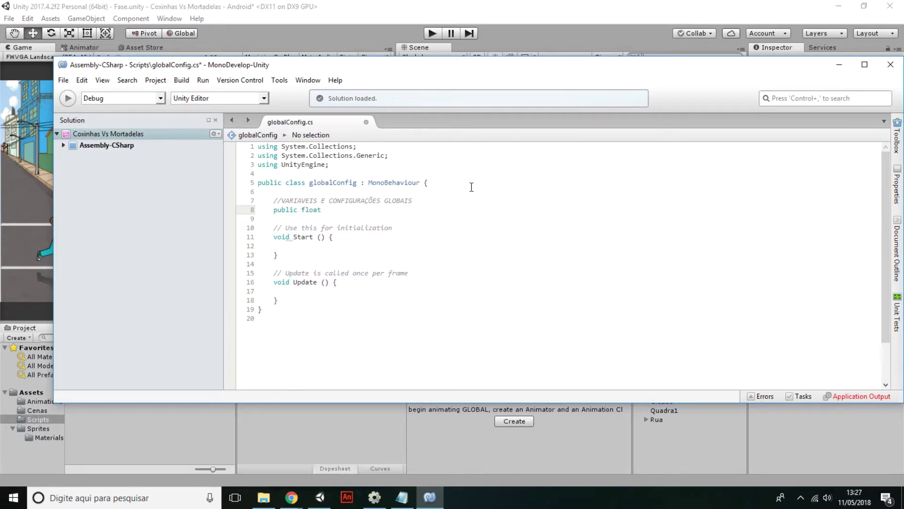
text(VELOCIDADE;)
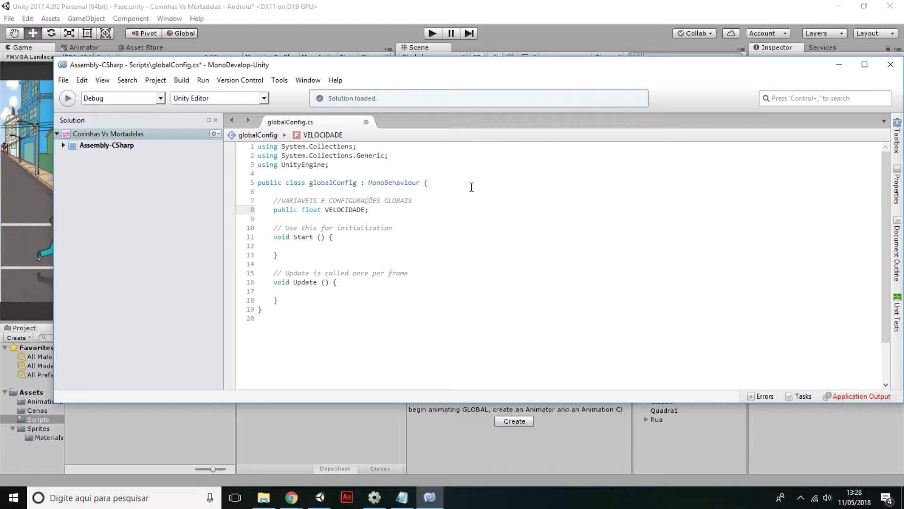
Step: Add a //CONSTANTES comment below the VELOCIDADE declaration, separated by a blank line
key(Return)
key(Return)
text(/)
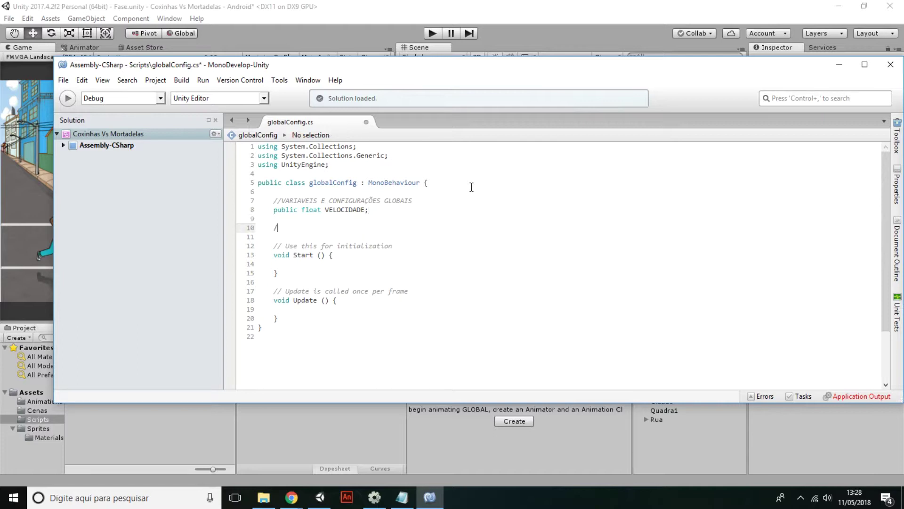
text(/CONSTANTES)
key(Return)
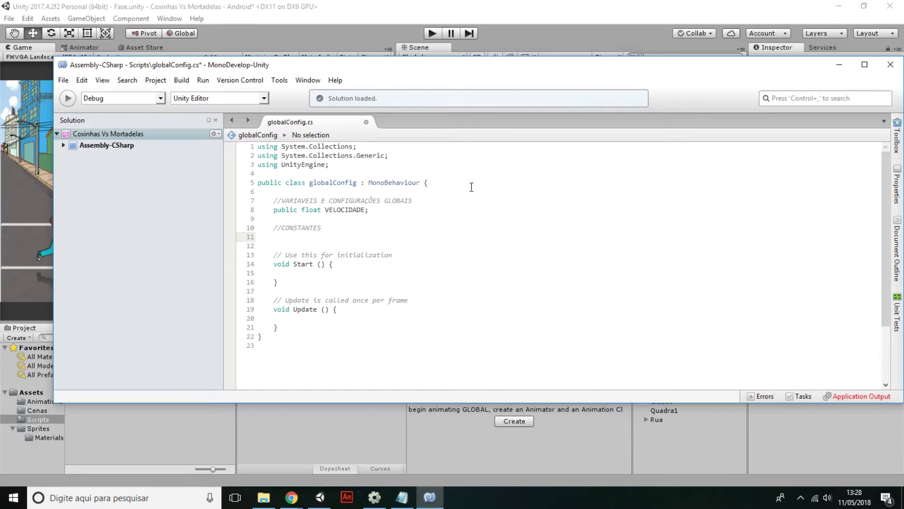
Step: Declare the public const float VELOCIDADE_PADRAO with a value of 1f under the constants comment
text(public const VELOCID)
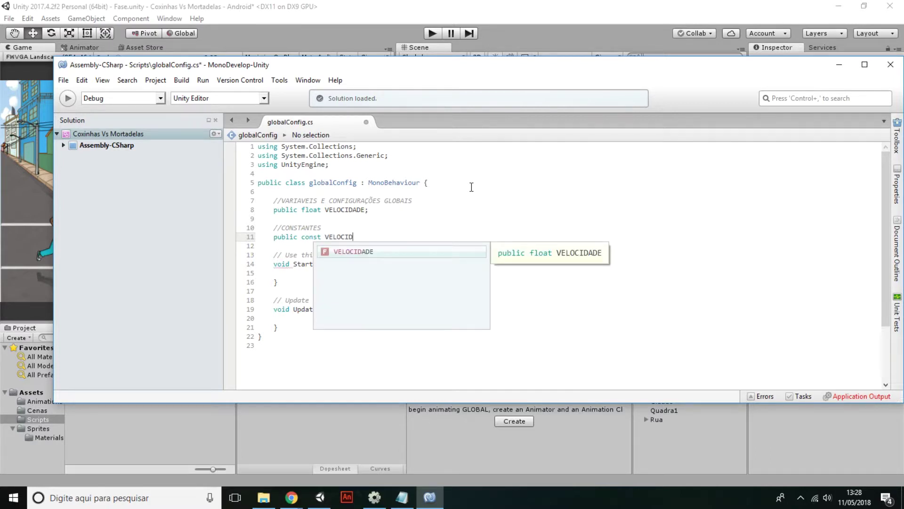
text(ADE_P)
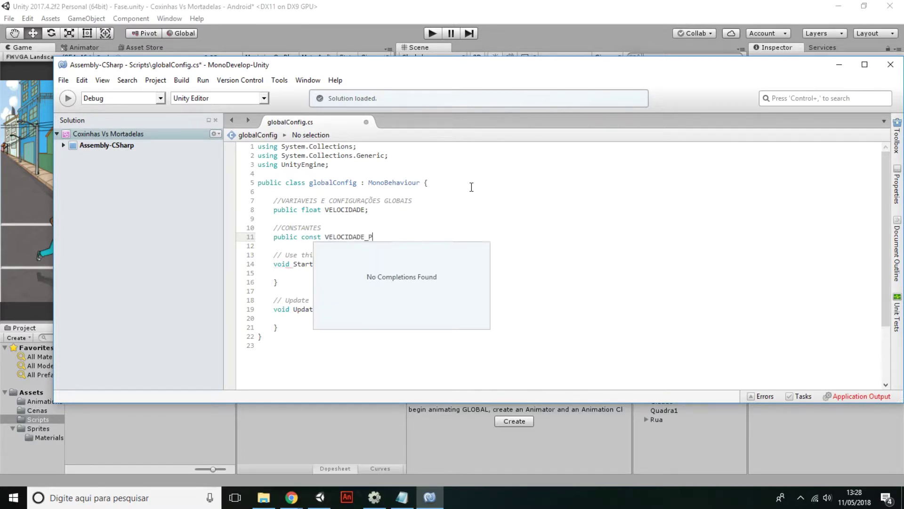
text(ADRAO;)
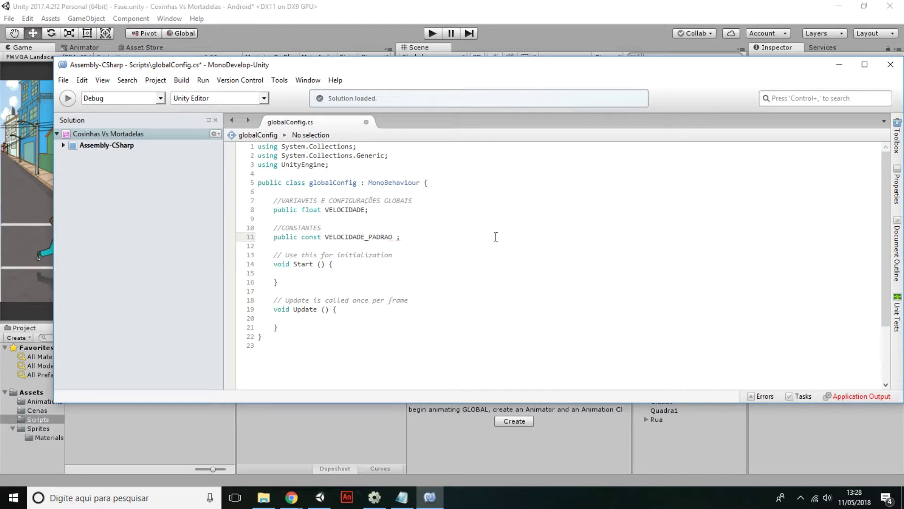
text(= 1f)
key(Down)
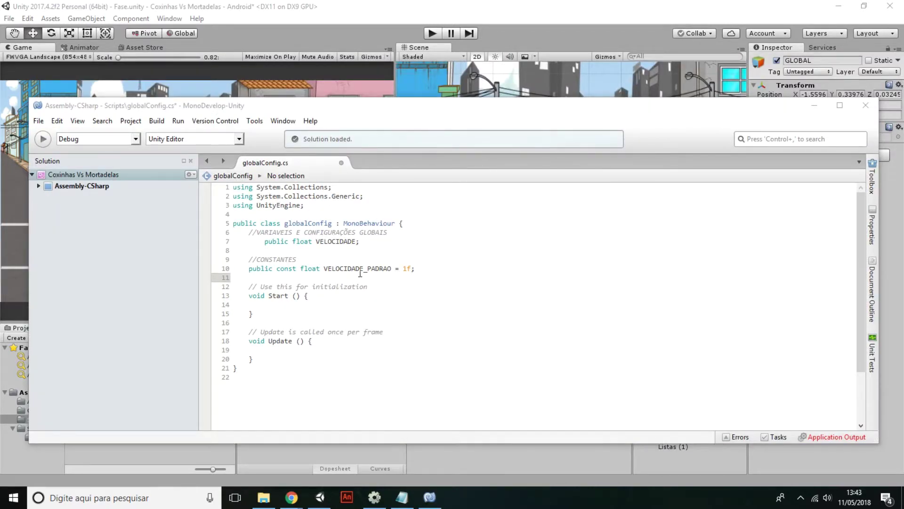
Step: Set the VELOCIDADE_PADRAO constant's value to 0.5f
click(406, 269)
text(0.5)
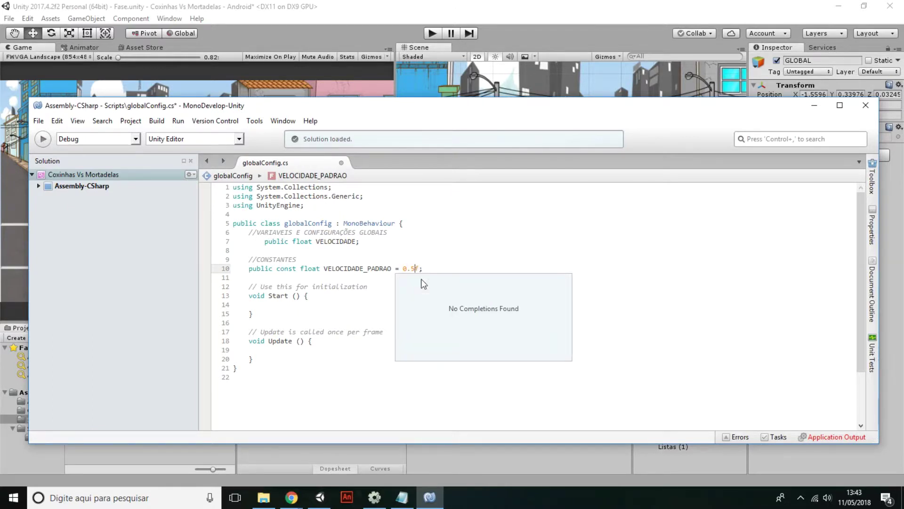
key(Up)
drag(403, 268, 420, 269)
click(428, 272)
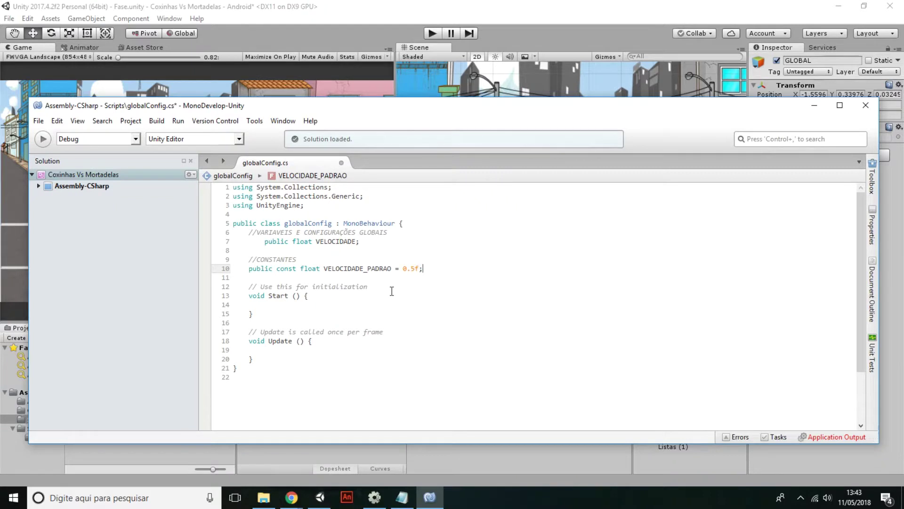
Step: Assign VELOCIDADE_PADRAO to VELOCIDADE inside the Start method
click(299, 306)
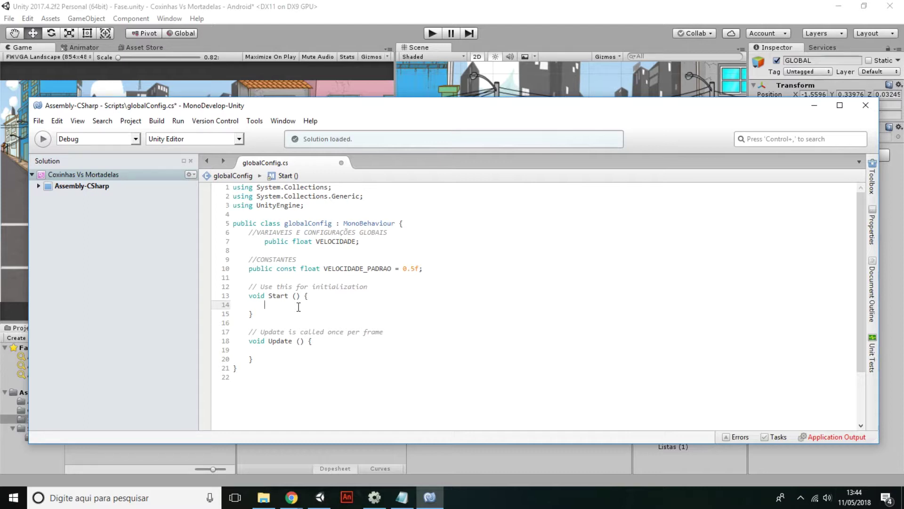
text(V)
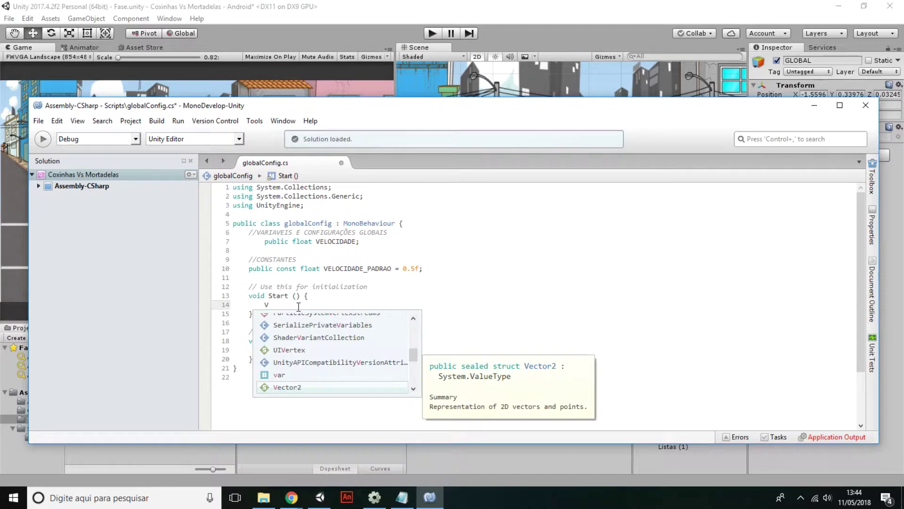
text(EL)
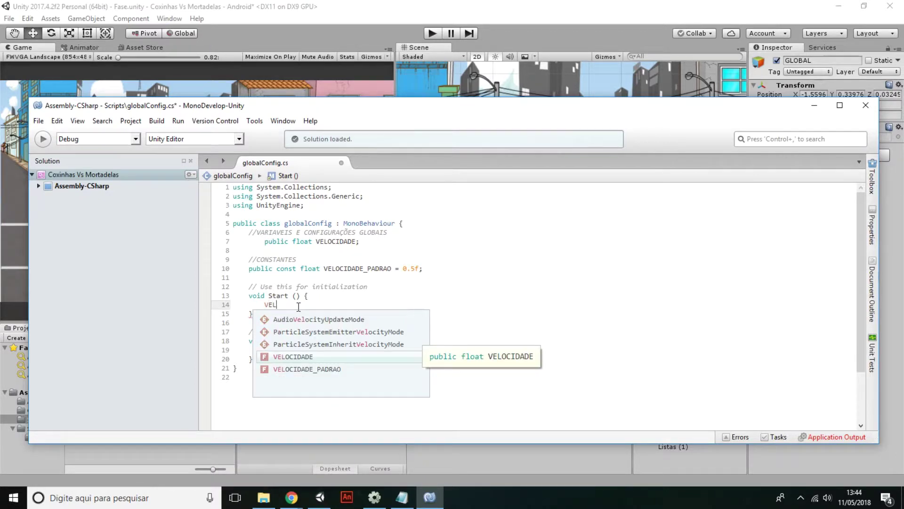
key(Return)
text(= VEL)
key(Down)
key(Return)
text(;)
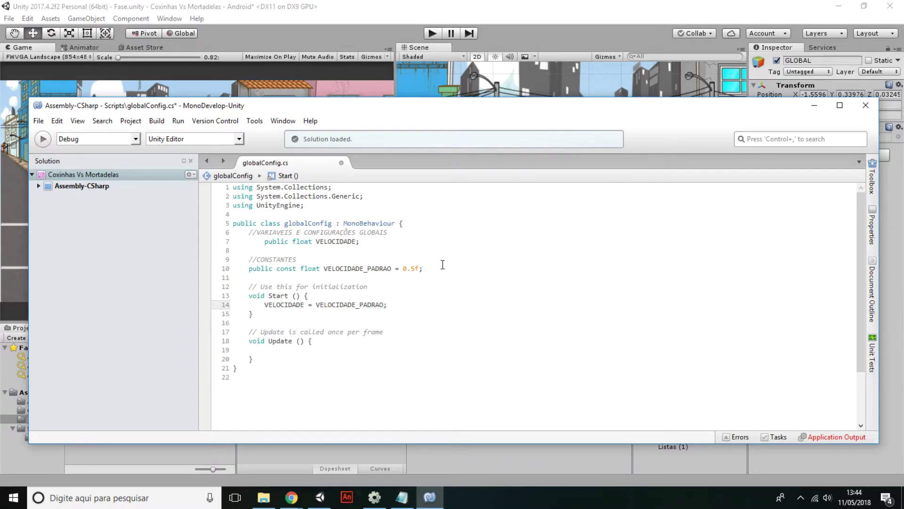
Step: Save the globalConfig script, switch back to Unity, and select the script asset in the Scripts folder
drag(443, 265, 250, 268)
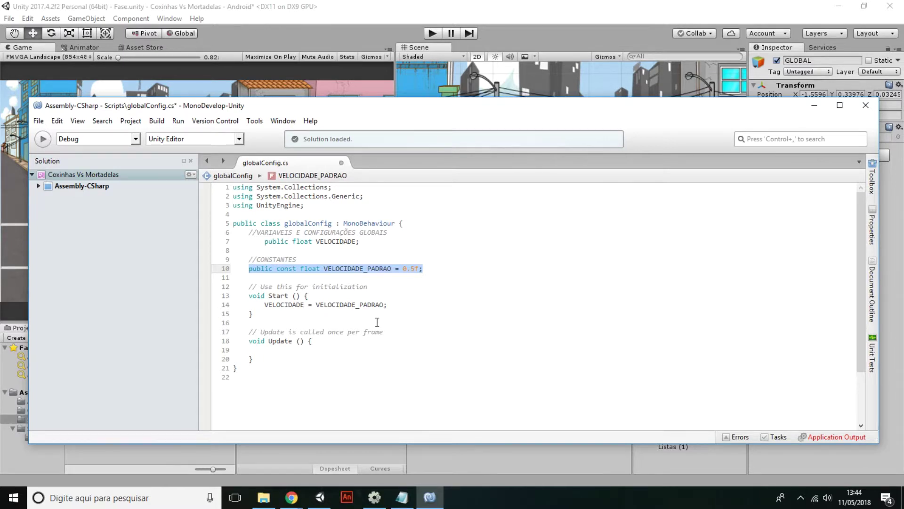
double_click(285, 304)
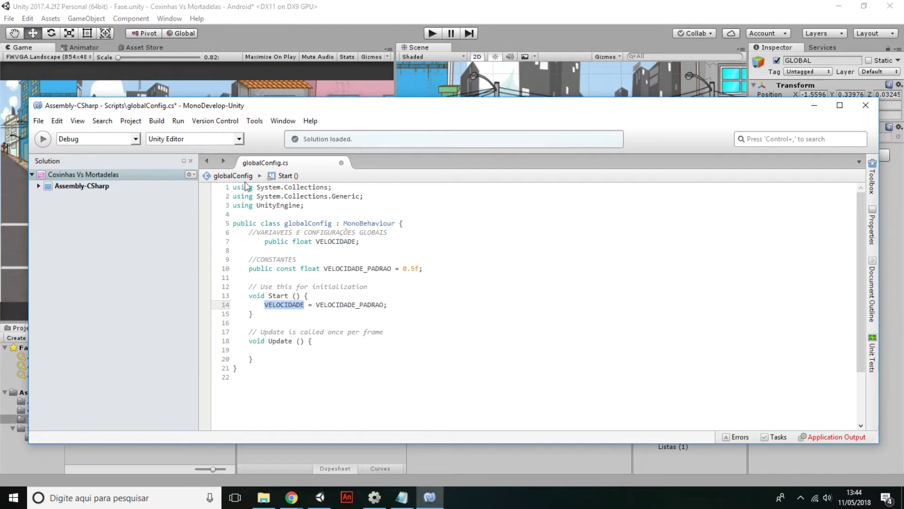
click(289, 258)
key(ctrl+s)
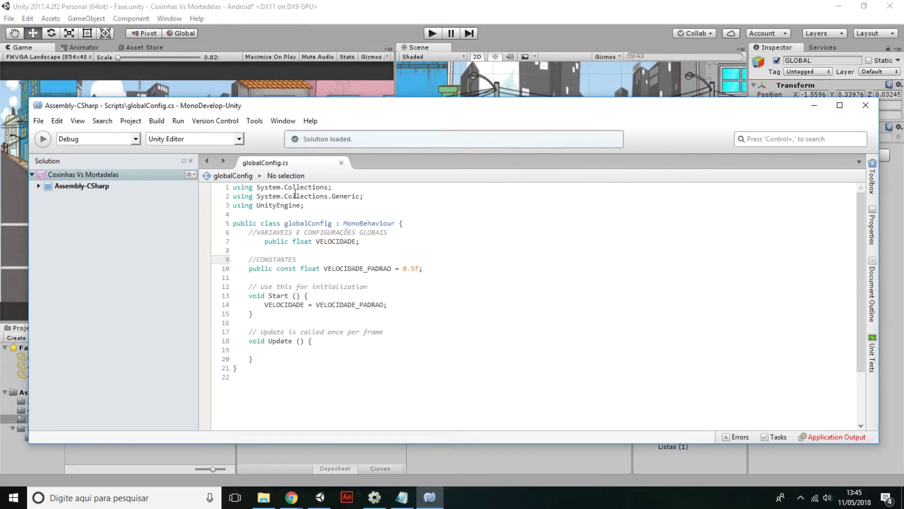
click(429, 13)
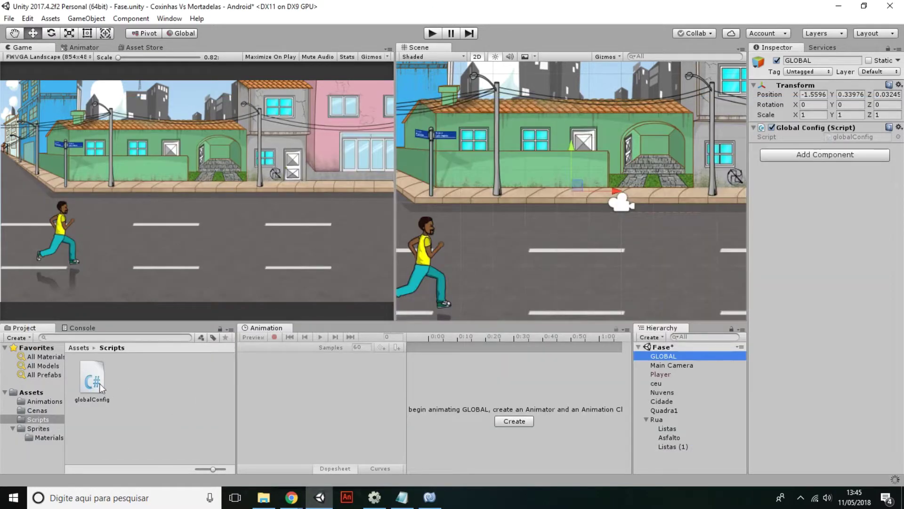
click(100, 383)
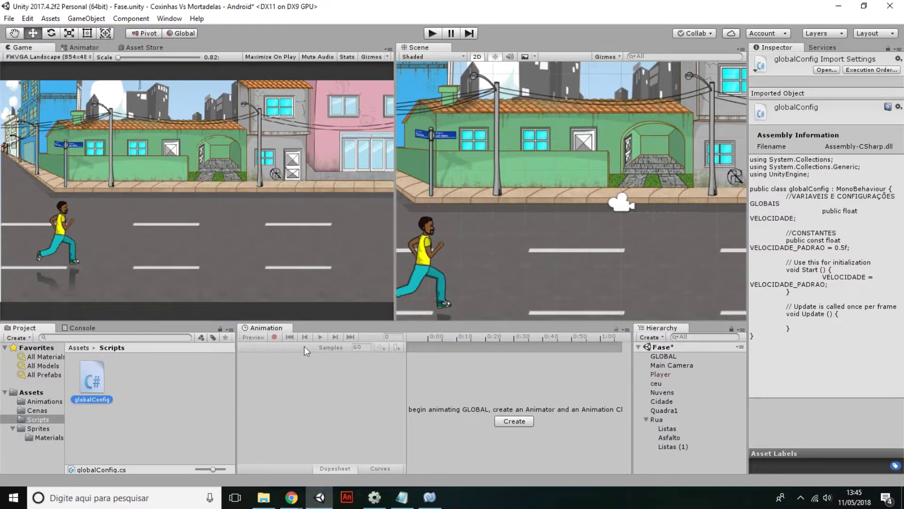
Step: Create a C# script named rolaTextura in the Scripts folder
click(162, 394)
right_click(162, 395)
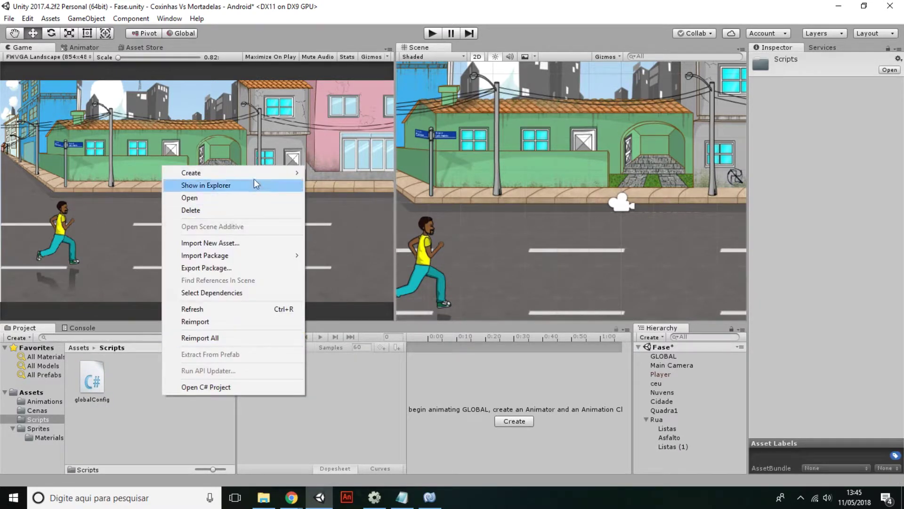
mouse_move(254, 173)
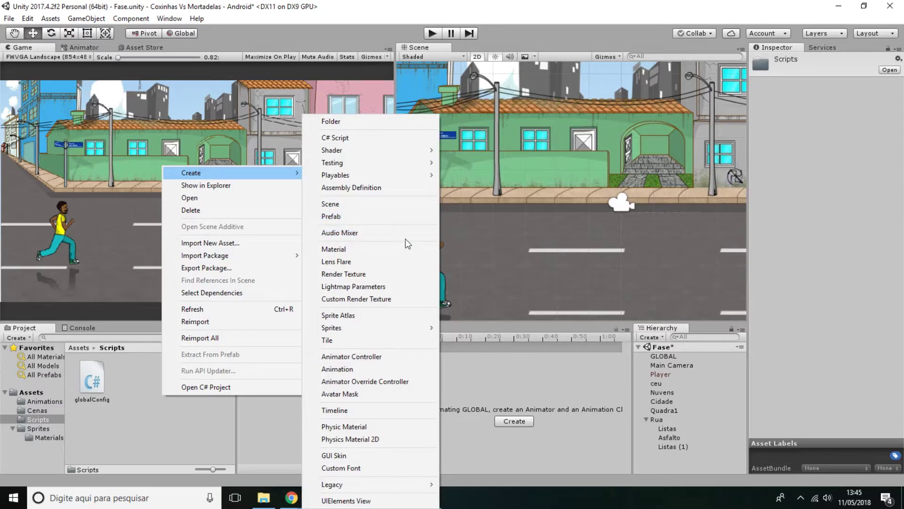
click(372, 138)
text(r)
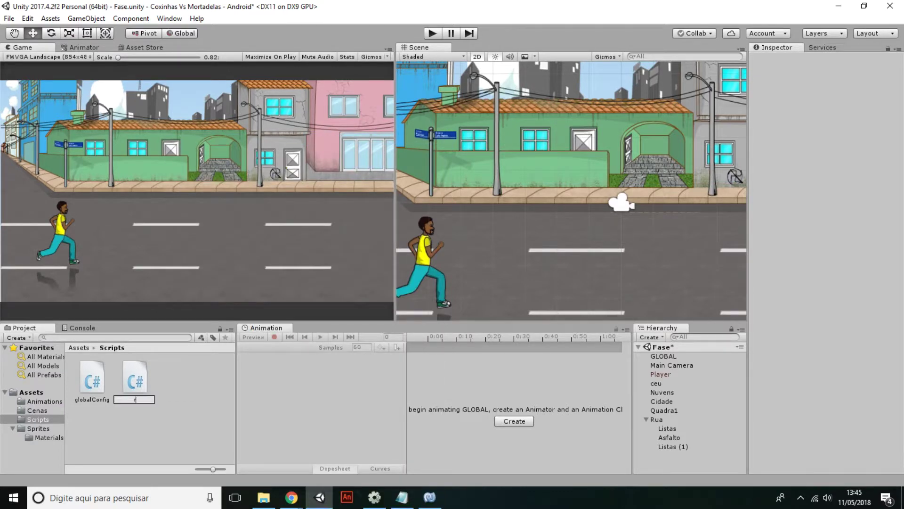
text(olaTextura)
key(Return)
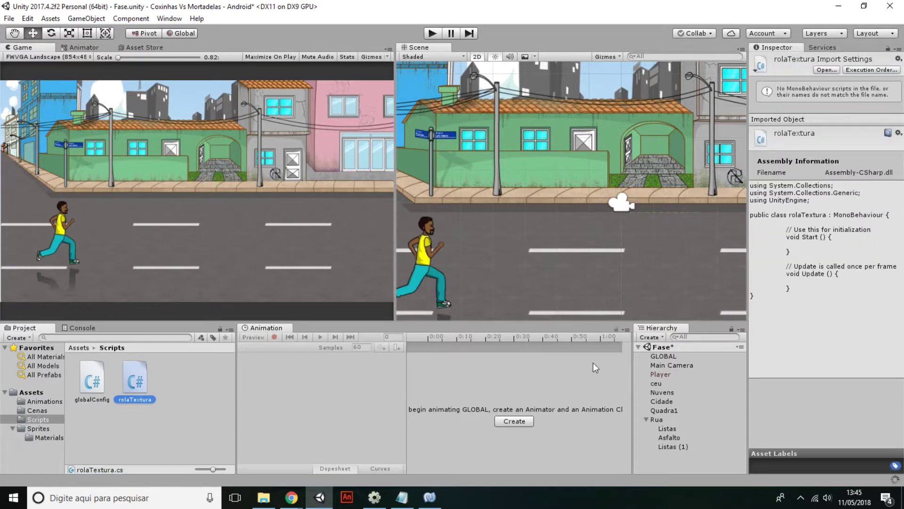
Step: Open the rolaTextura script and add the [SerializeField] attribute on its own line above the class declaration
double_click(143, 382)
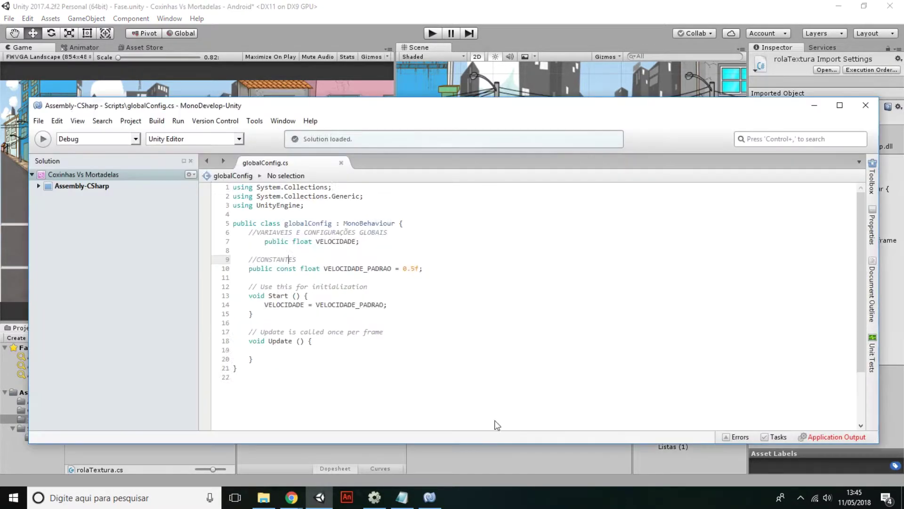
click(374, 216)
key(Return)
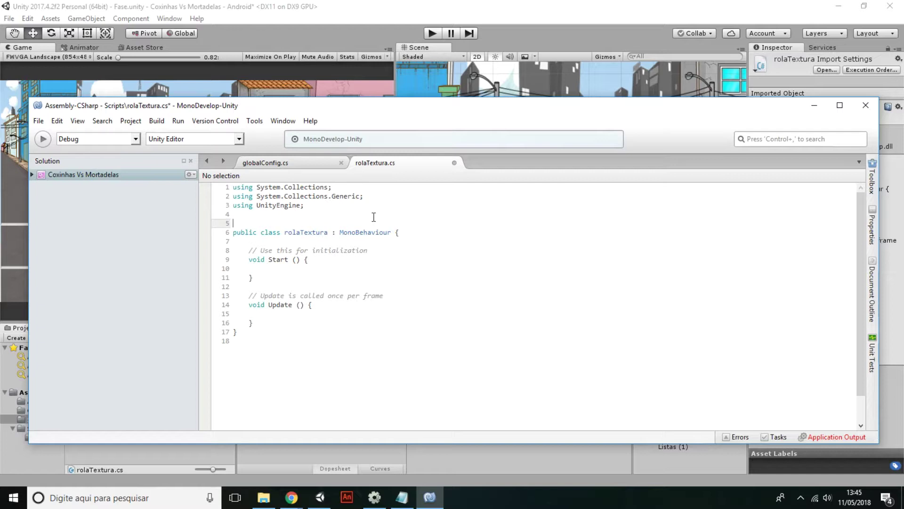
text([Seri)
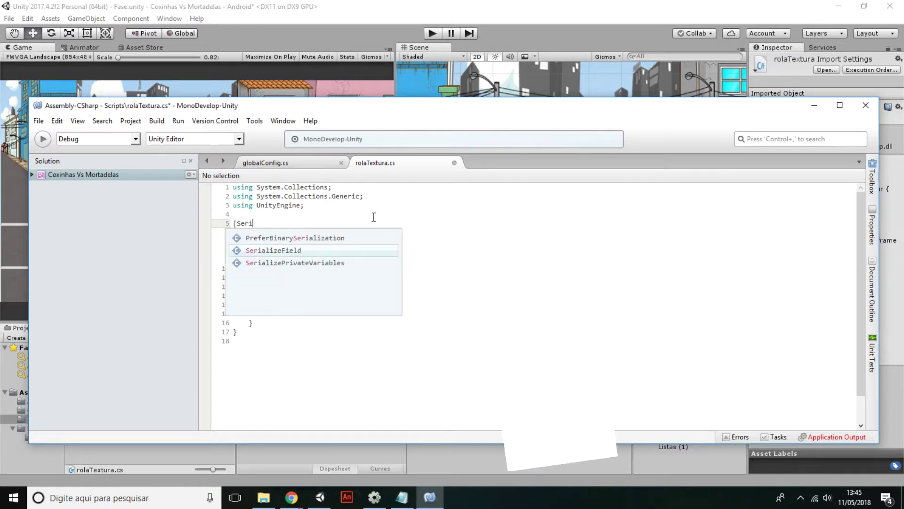
text(alizeField])
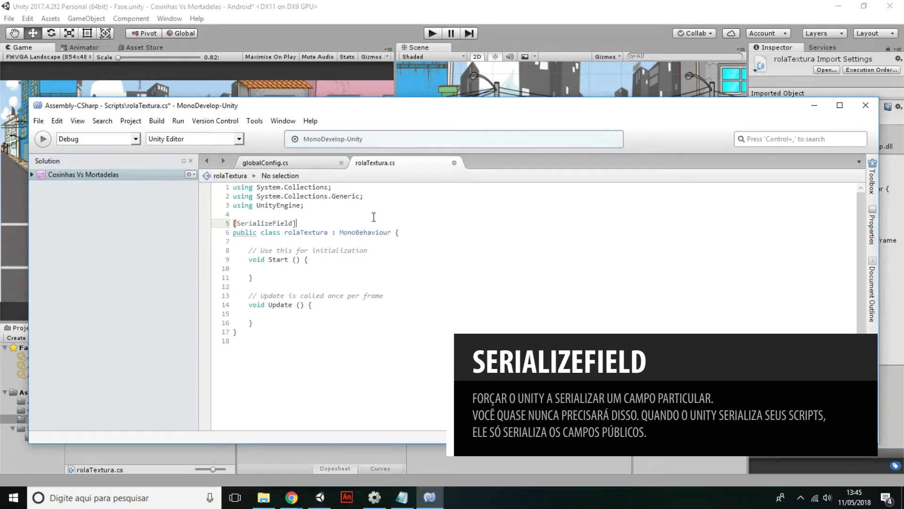
Step: Begin a public member declaration on a new line above the initialization comment in the rolaTextura class
key(Down)
key(Down)
key(Return)
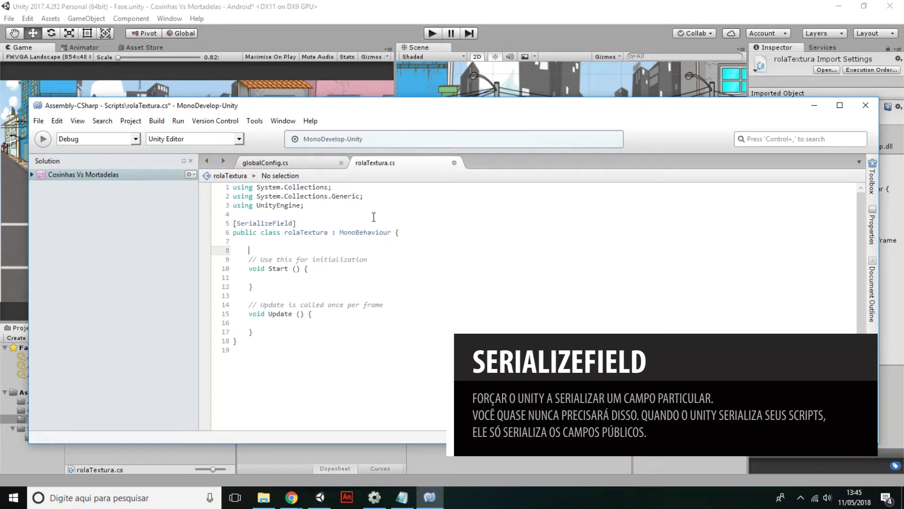
text(publ)
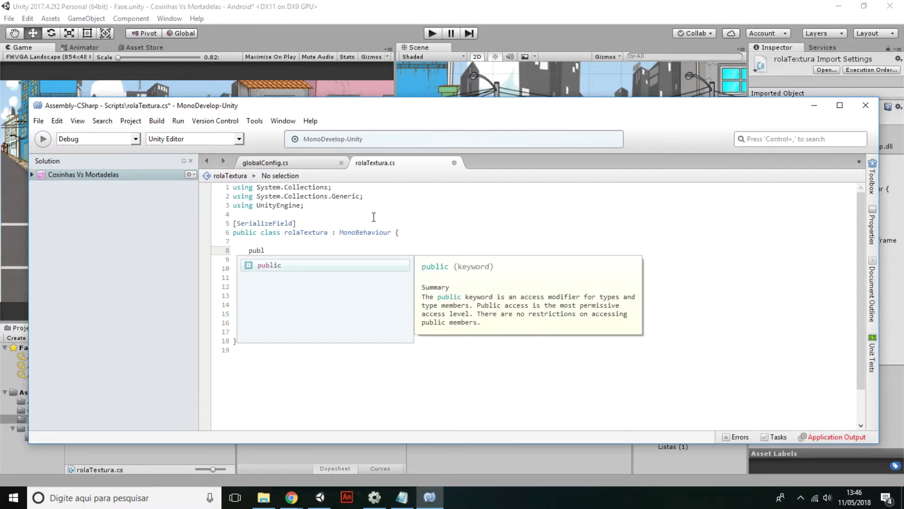
text(ic)
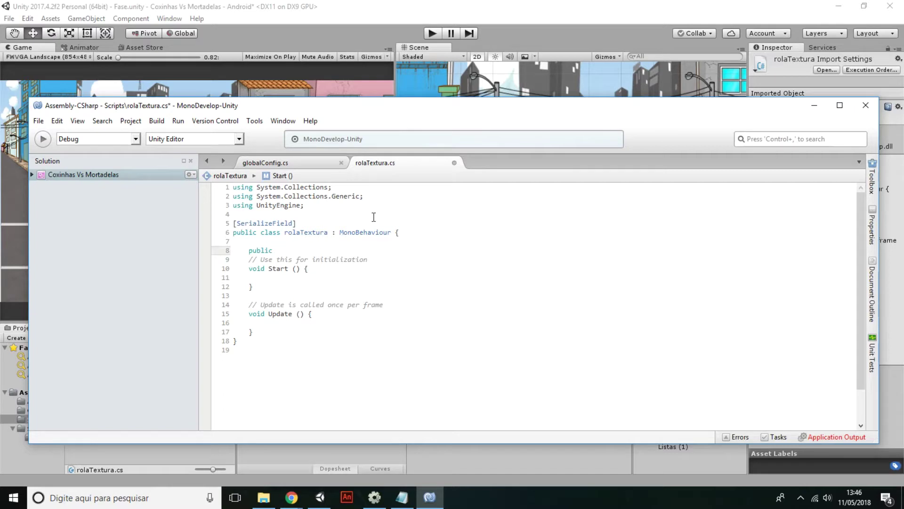
Step: Check the globalConfig script and the GLOBAL object in Unity, complete the public declaration as GameObject GLOBAL, and save rolaTextura
click(285, 162)
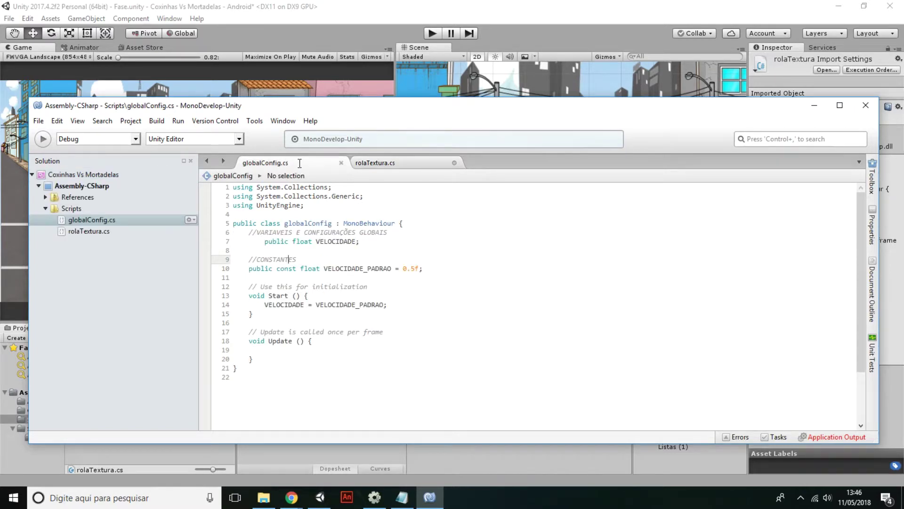
click(377, 163)
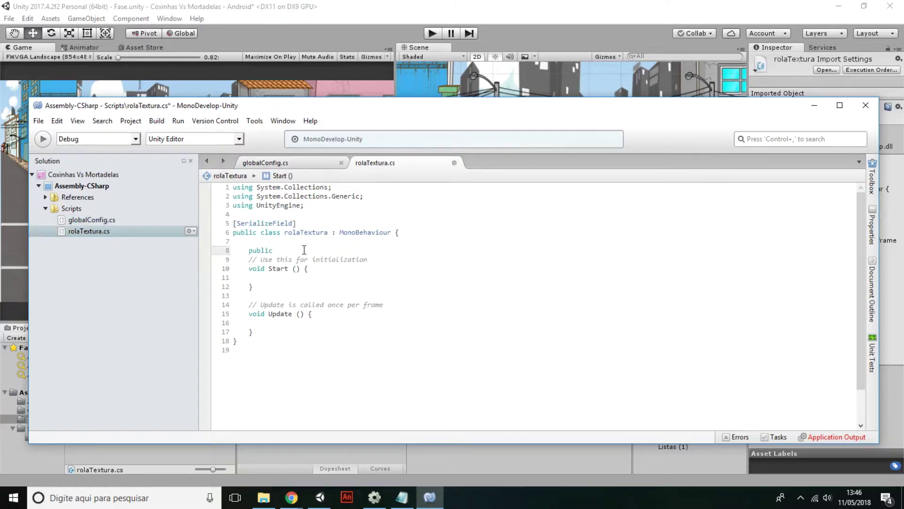
click(682, 4)
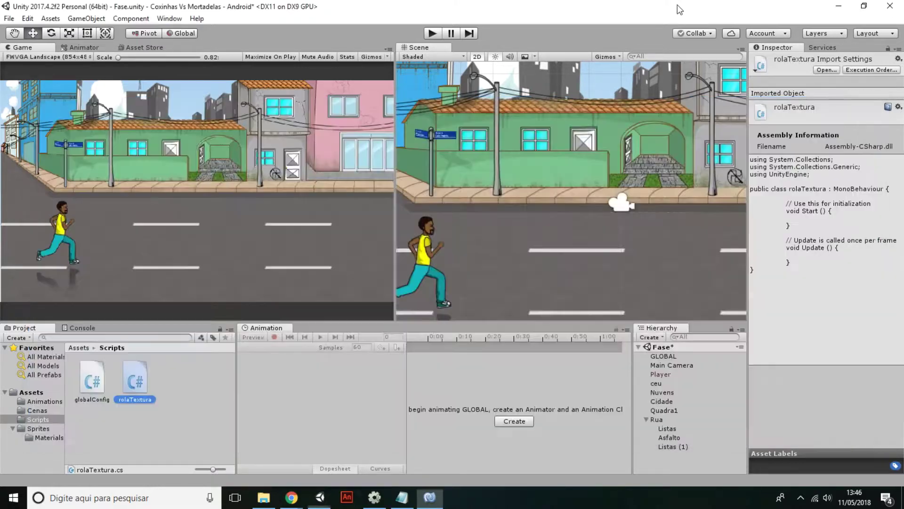
click(671, 356)
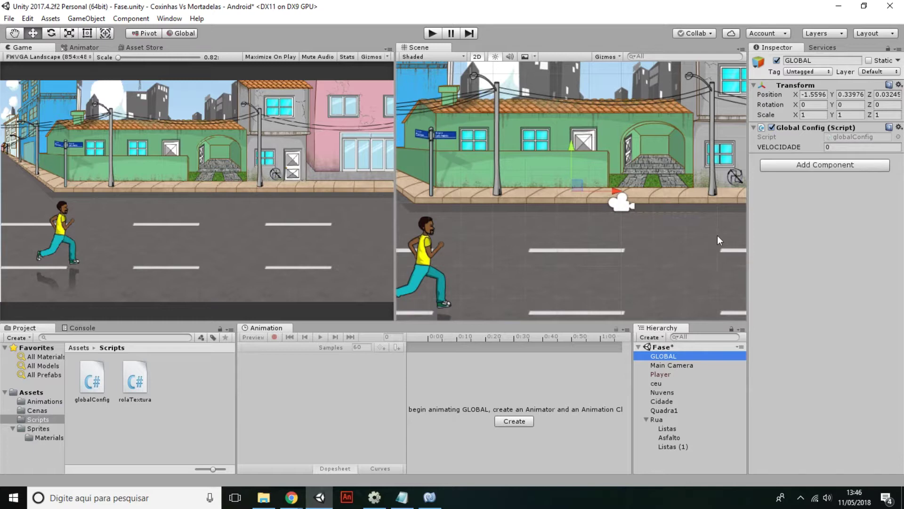
click(667, 357)
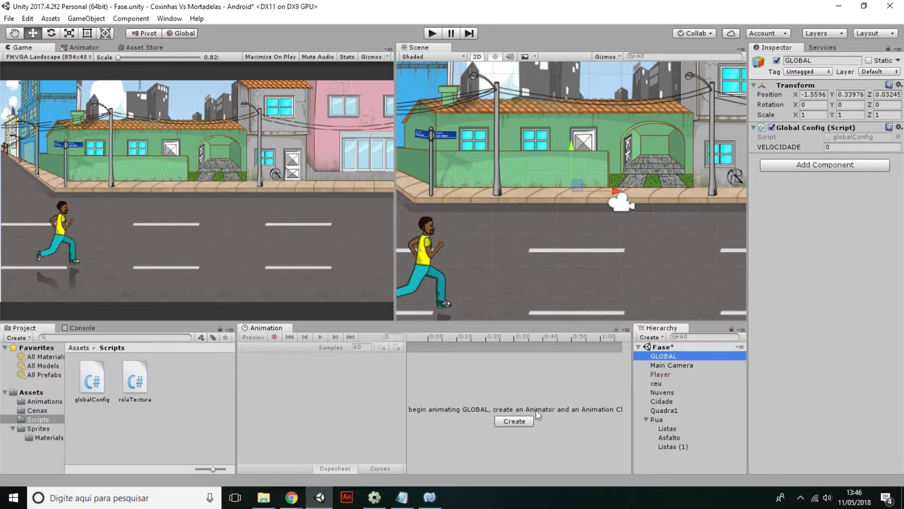
click(426, 500)
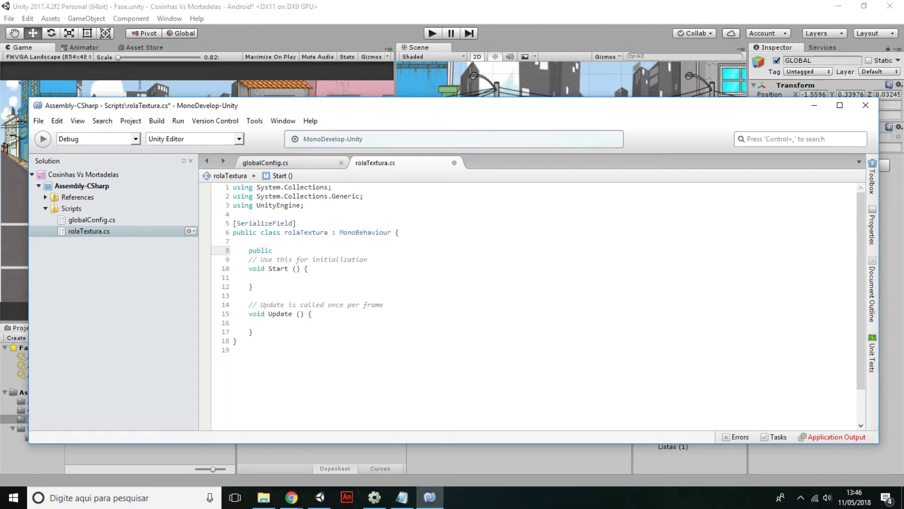
text(Gam)
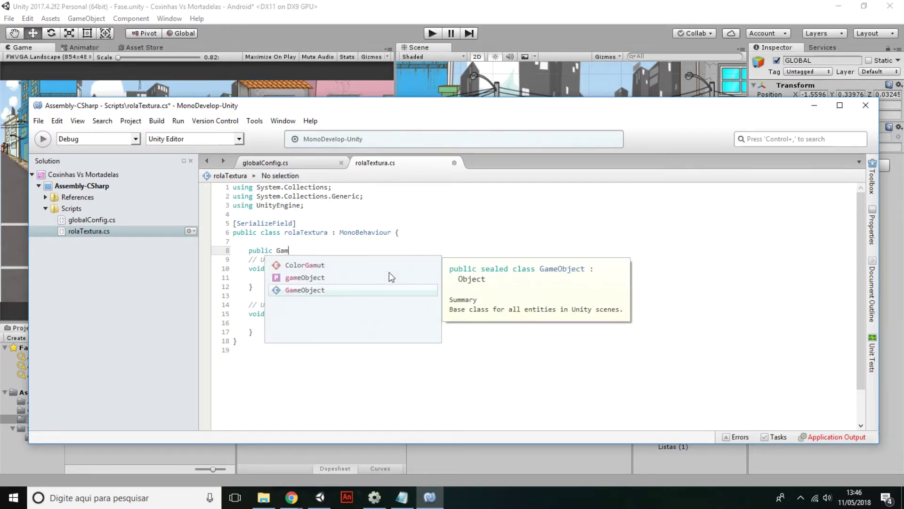
key(Return)
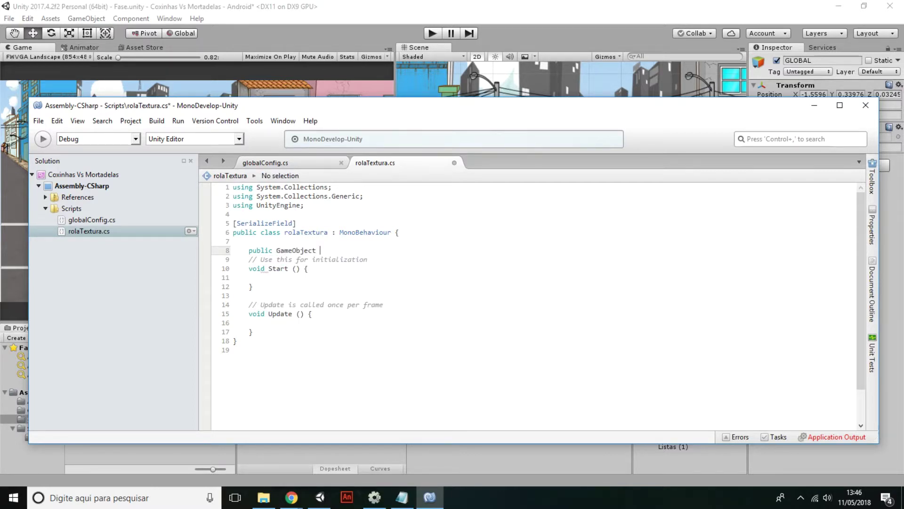
text(GLOBAL;)
key(ctrl+s)
Step: Switch to Unity, attach the rolaTextura script to the Nuvens object, and assign the GLOBAL object to its GLOBAL field
click(542, 21)
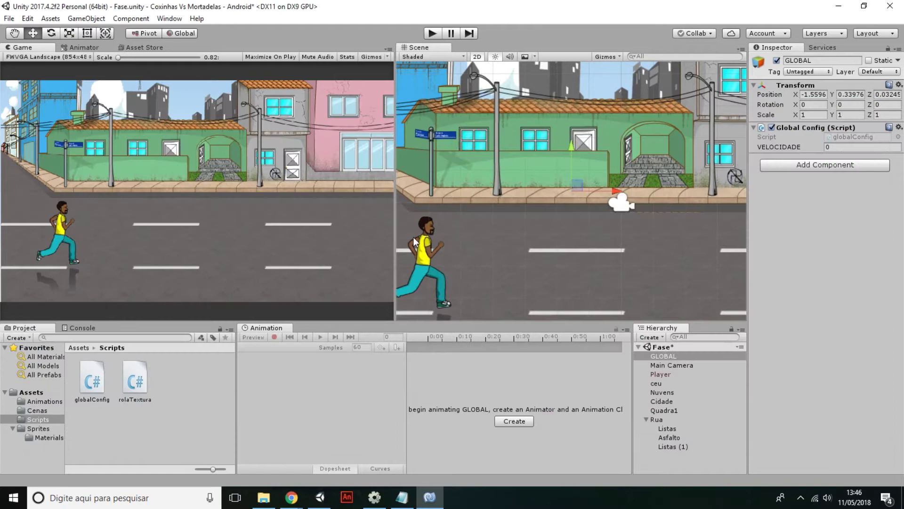
click(670, 392)
key(F2)
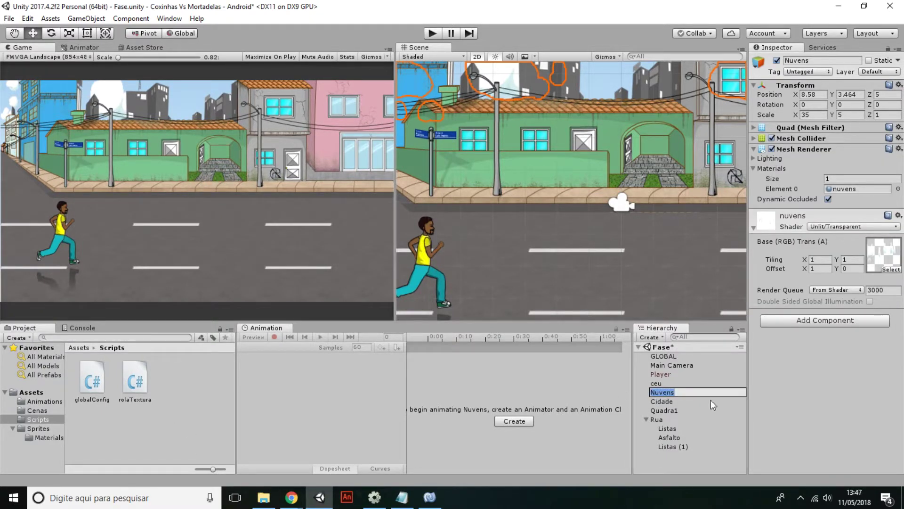
drag(135, 381, 816, 333)
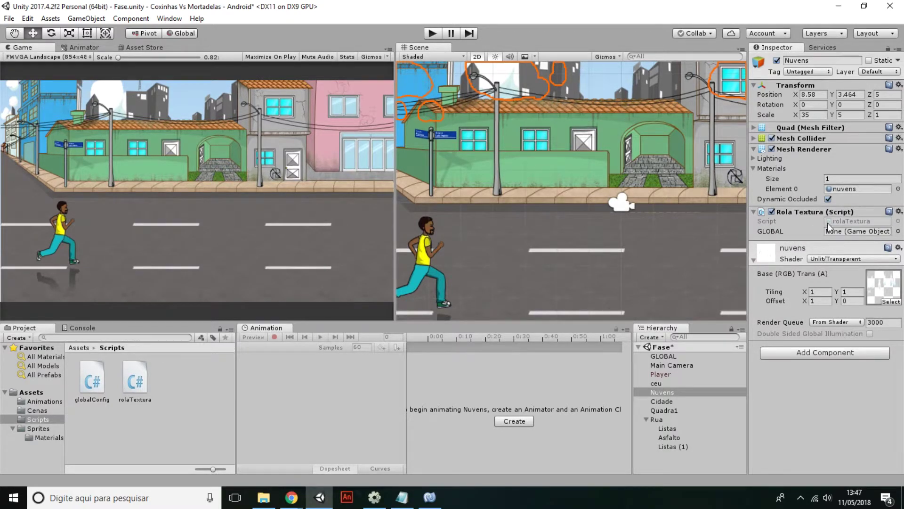
drag(663, 356, 838, 232)
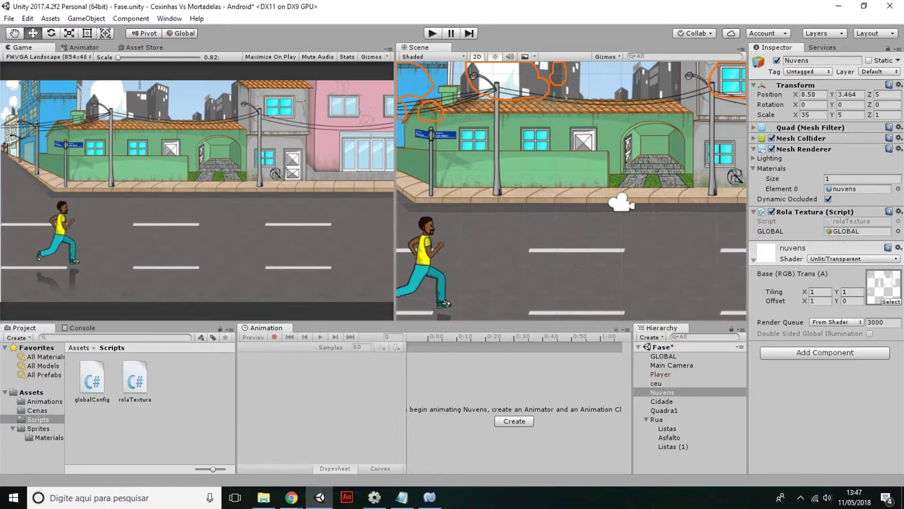
Step: Switch back to MonoDevelop and declare public float velocidadeTaxa below the GLOBAL field in rolaTextura
click(430, 497)
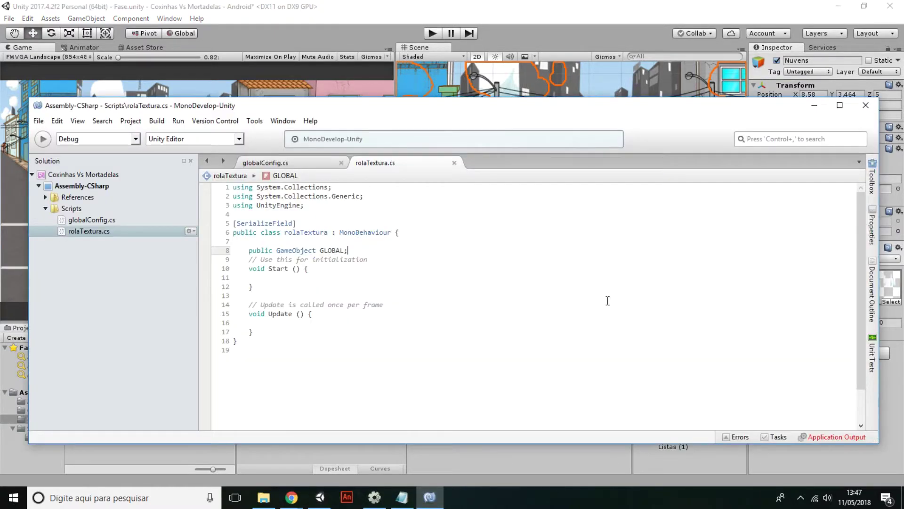
key(Return)
text(p)
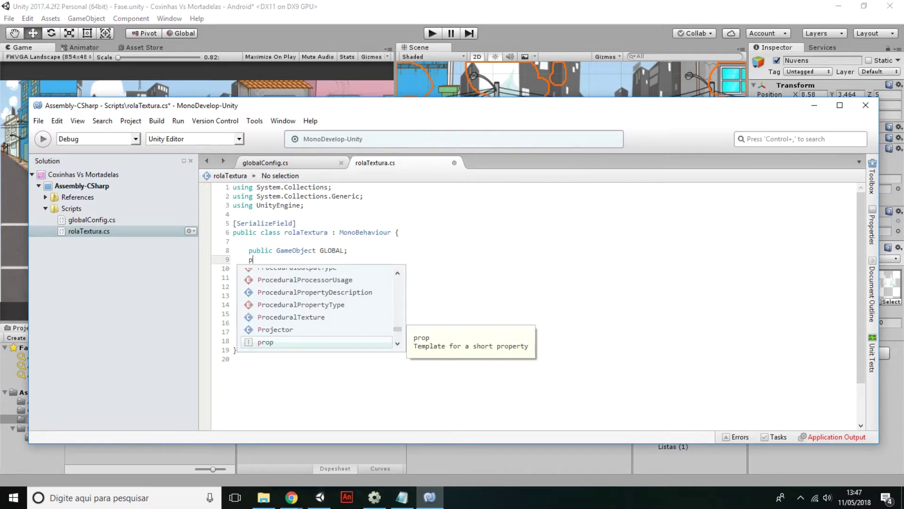
text(u)
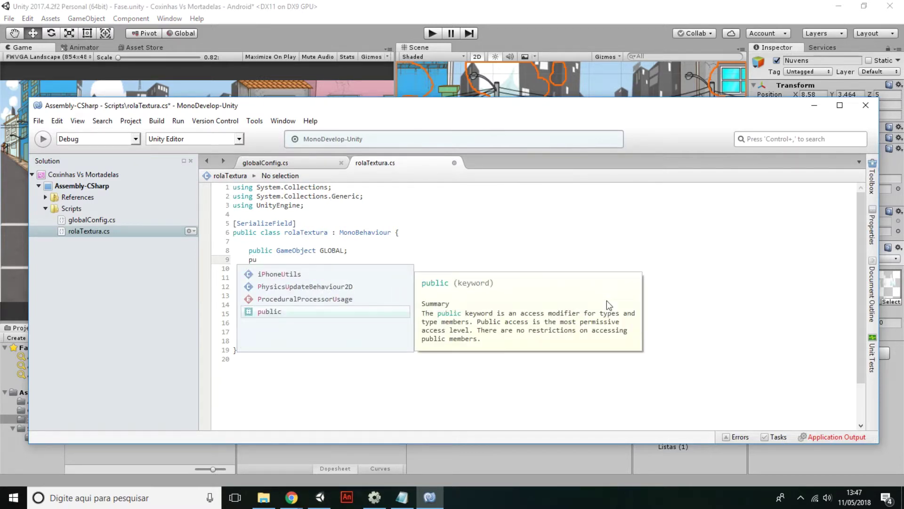
text(blic float)
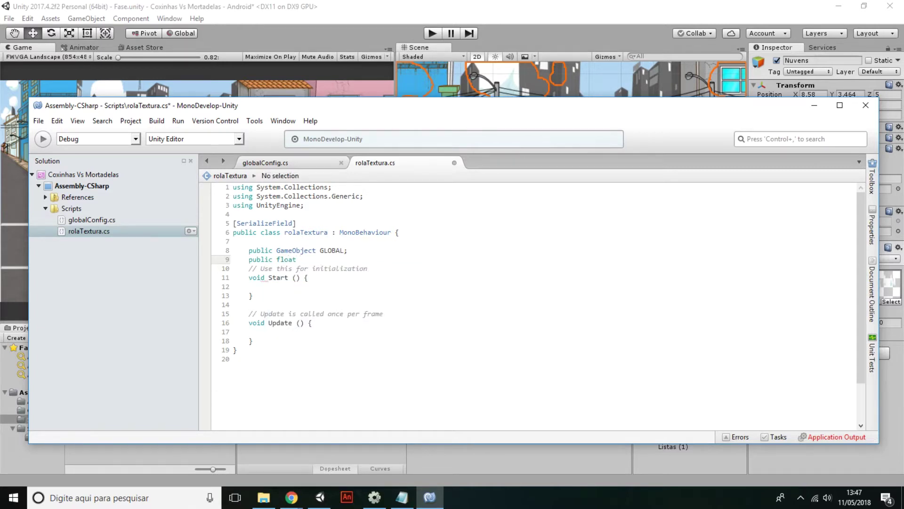
text( velocidadeTaxa;)
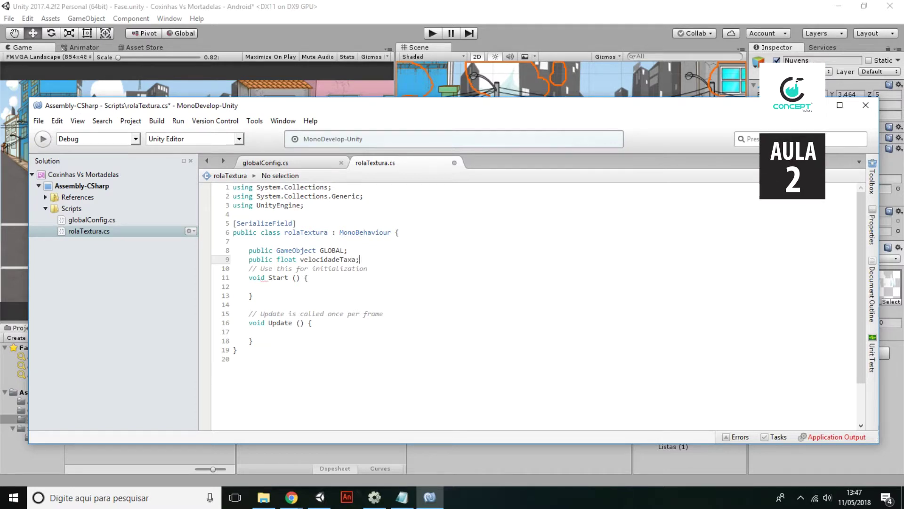
Step: Review the VELOCIDADE variable in globalConfig and give velocidadeTaxa in rolaTextura a default value of 1f
key(Left)
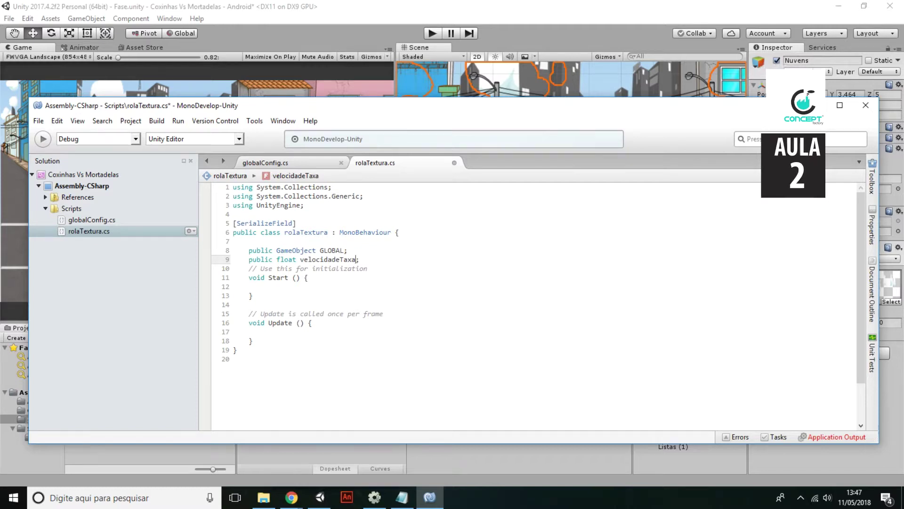
click(275, 163)
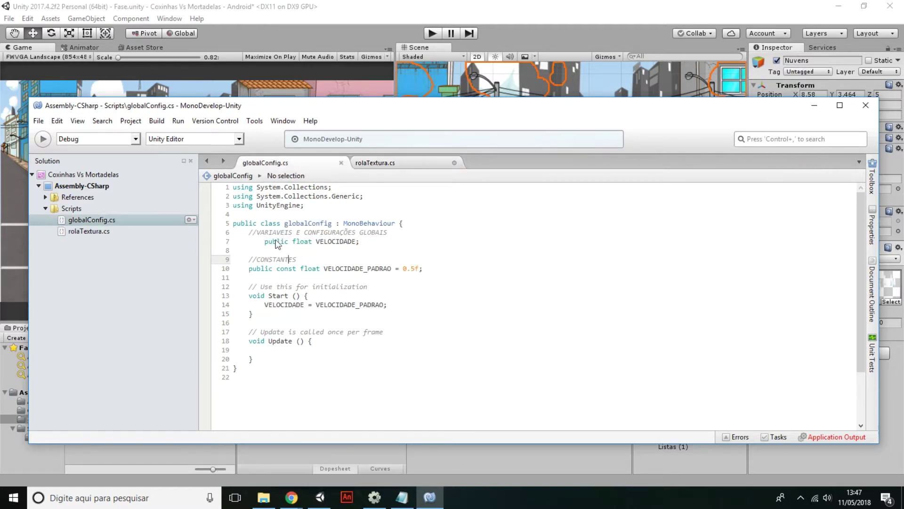
double_click(331, 242)
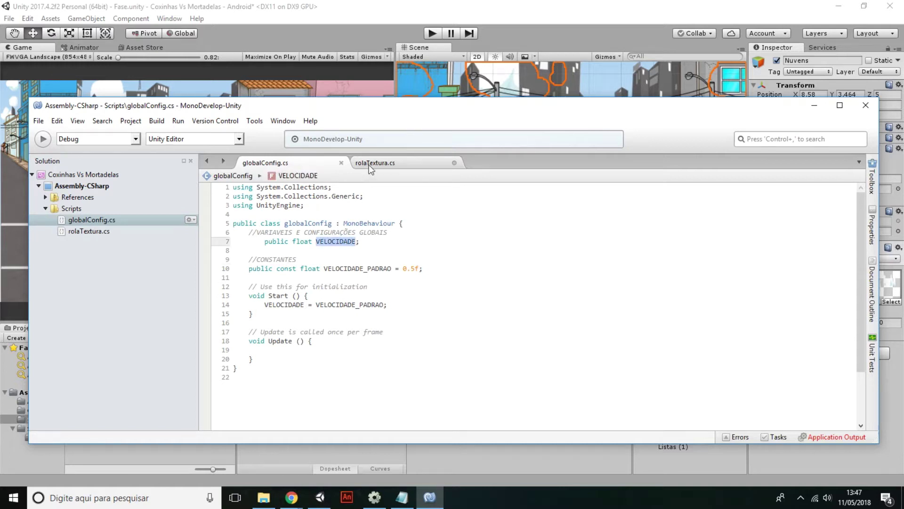
click(393, 163)
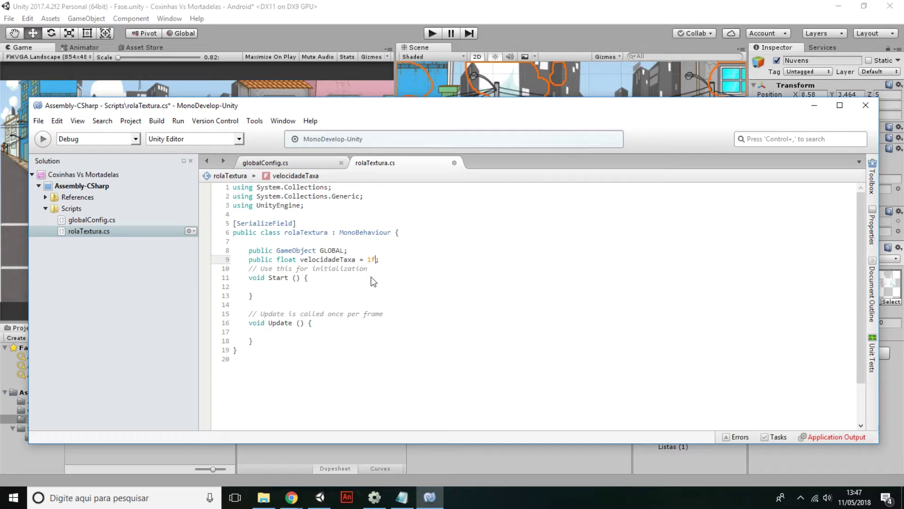
Step: Declare private float velocidade below the velocidadeTaxa field in rolaTextura
key(End)
key(Return)
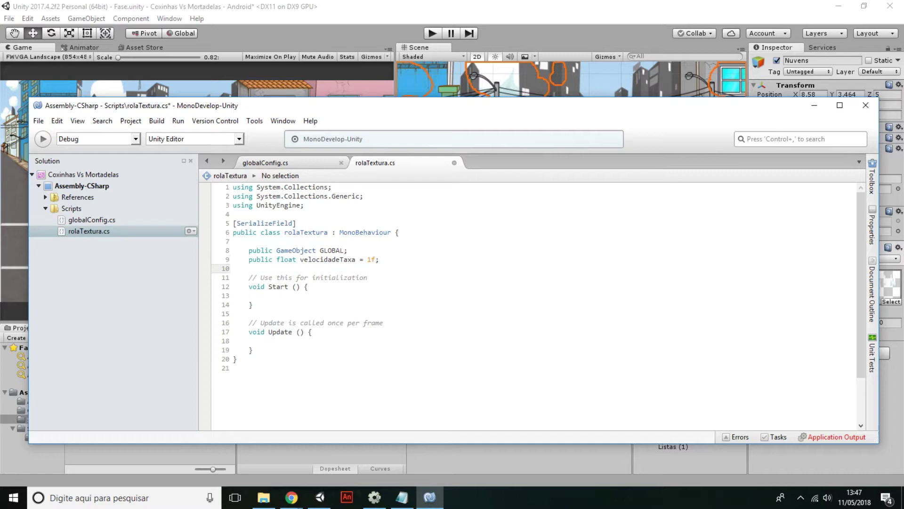
text(priva)
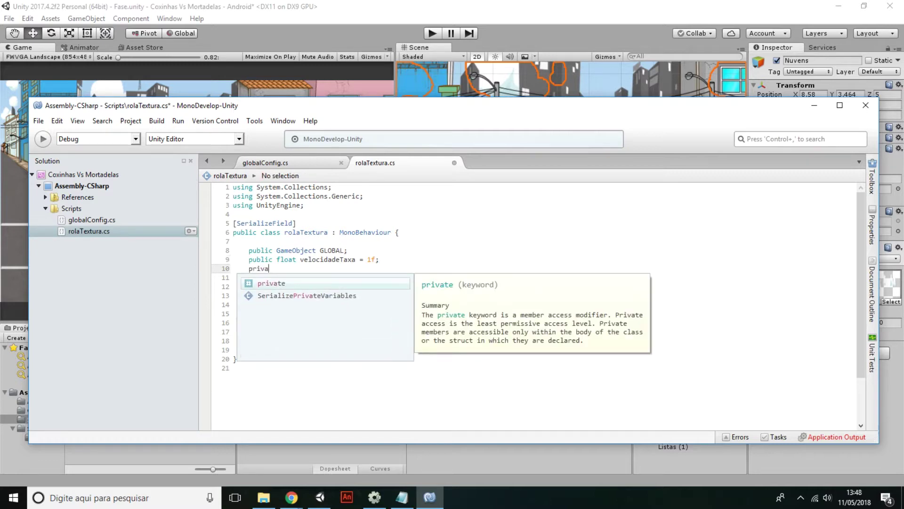
text(te fl)
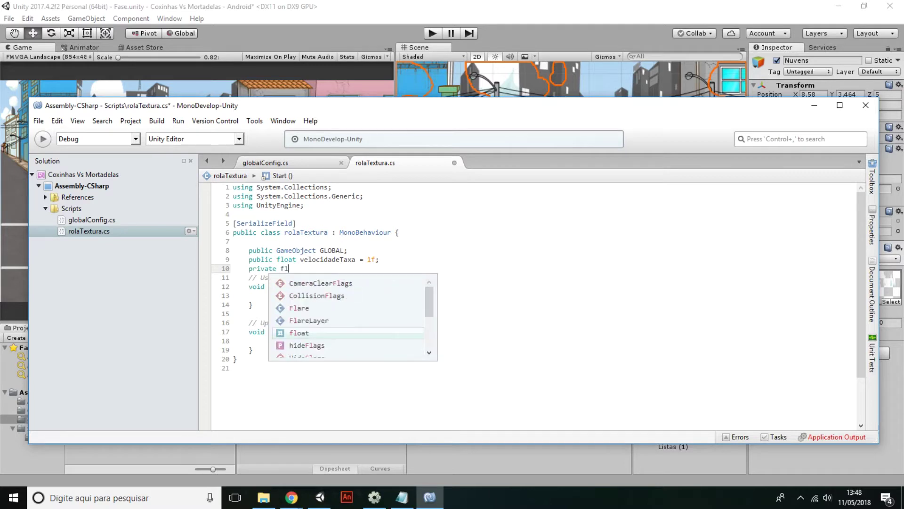
text(oat velocidade;)
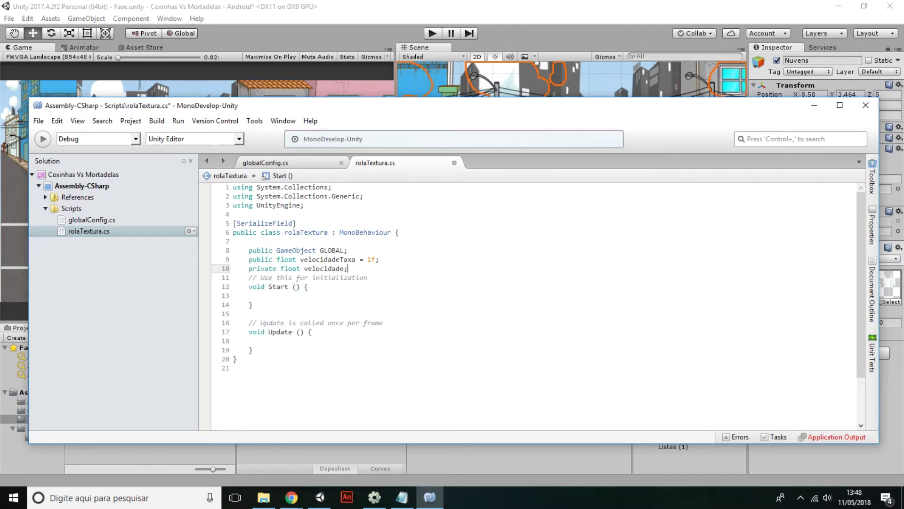
Step: Declare a private MeshRenderer field named mesh below velocidade in rolaTextura
key(Return)
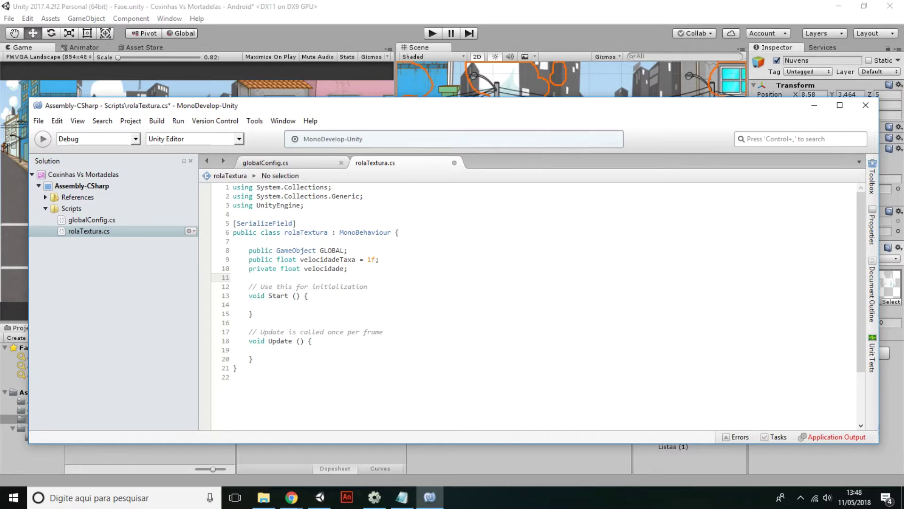
text(private MeshR)
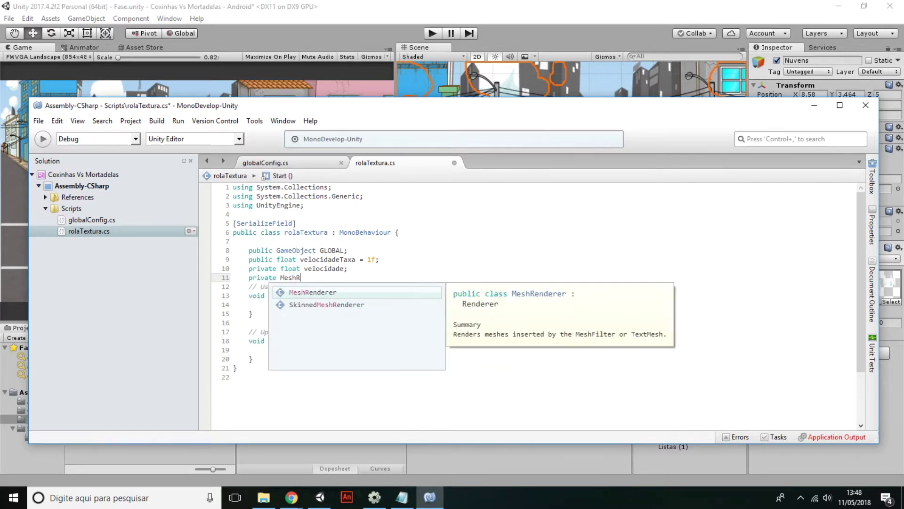
key(Return)
text(;)
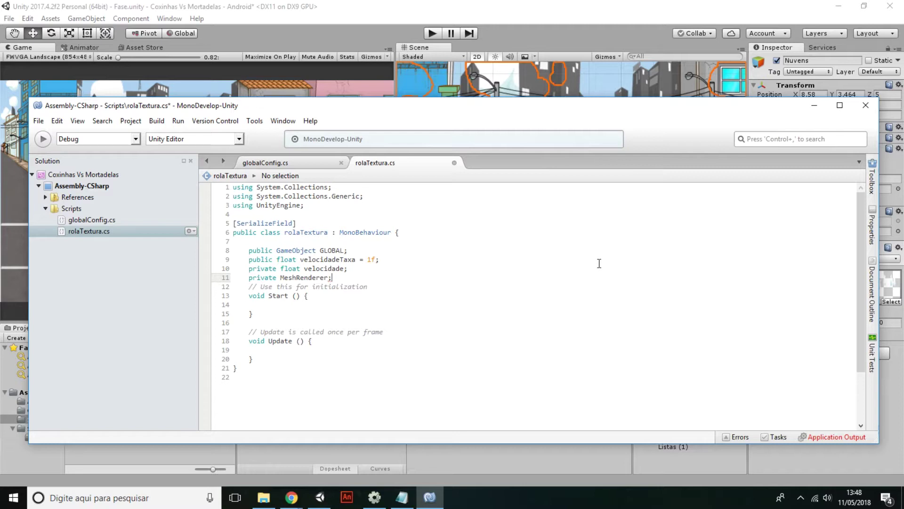
text(mesh)
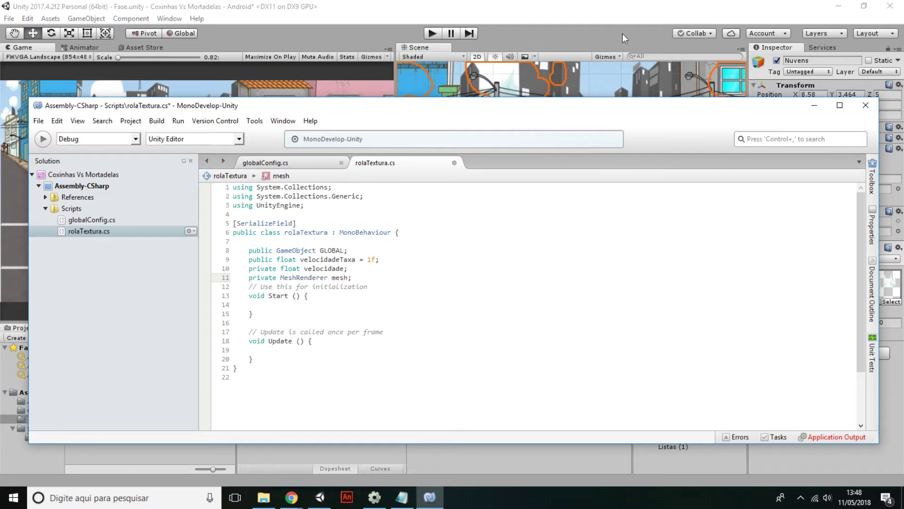
Step: Switch to Unity, preview shifting the nuvens texture's X offset, and set that offset to 1
key(alt+Tab)
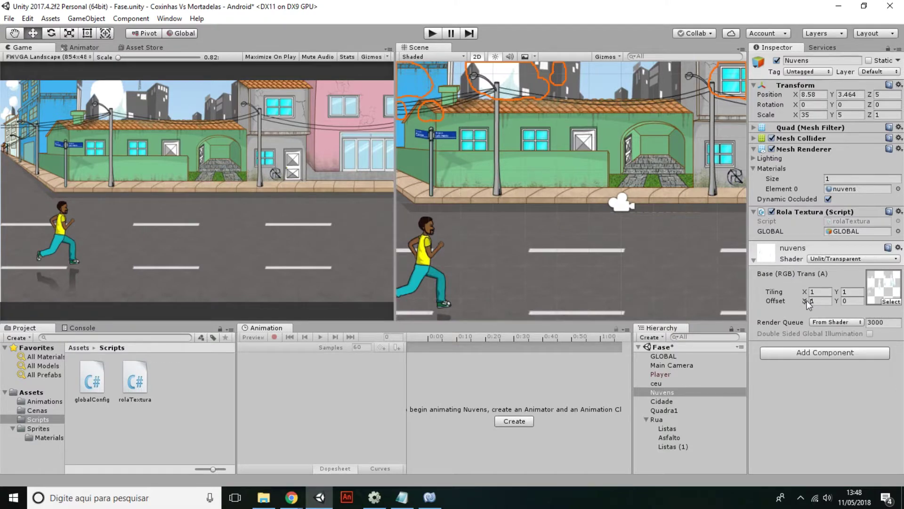
mouse_move(807, 300)
mouse_down()
mouse_move(823, 303)
mouse_move(810, 304)
mouse_up()
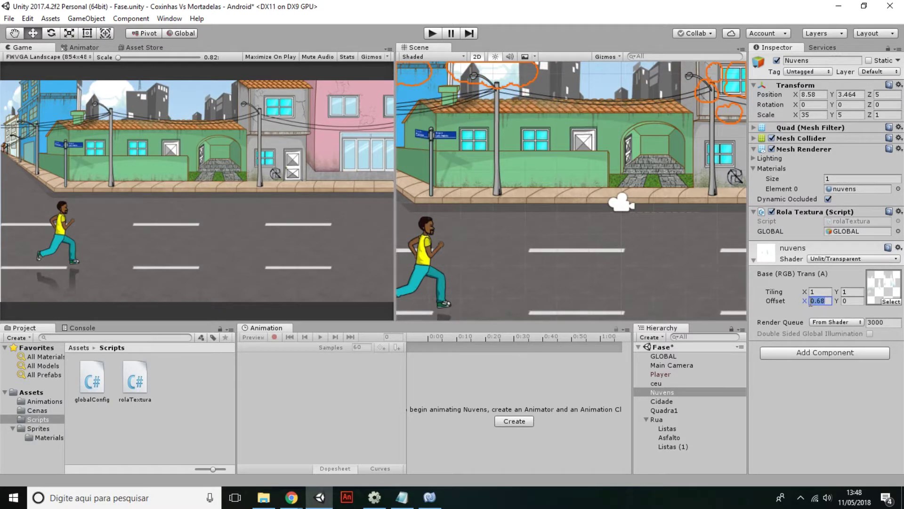
text(1)
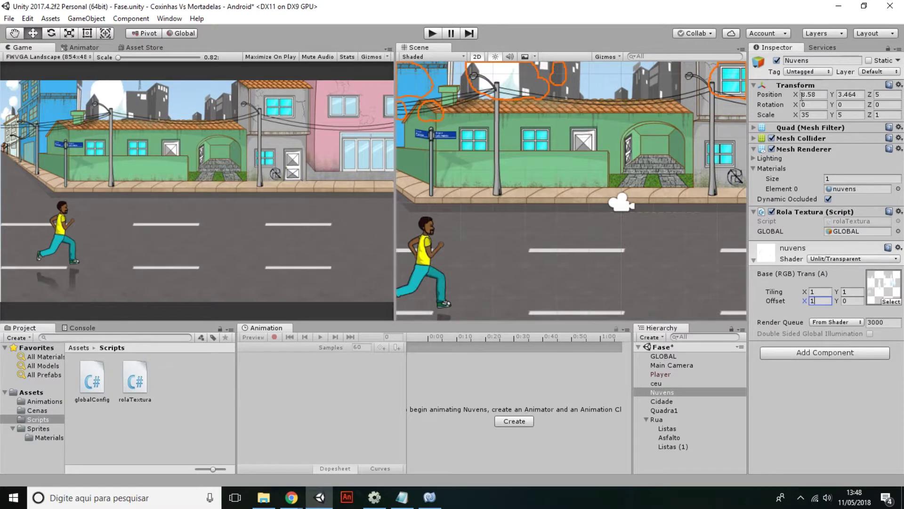
Step: Try moving the Nuvens object along the X axis in the scene and undo the move
mouse_move(799, 95)
mouse_down()
mouse_move(809, 95)
mouse_move(801, 96)
mouse_up()
scroll(557, 103, down, 5)
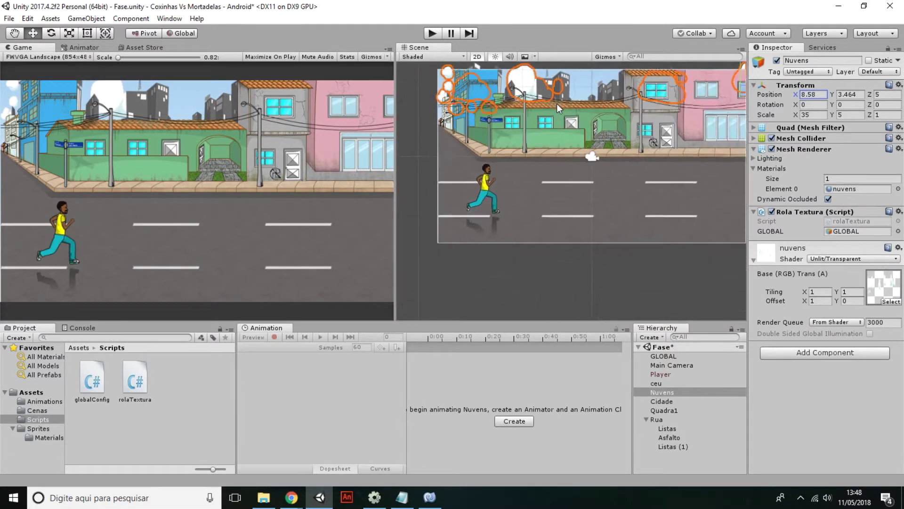
scroll(531, 147, down, 3)
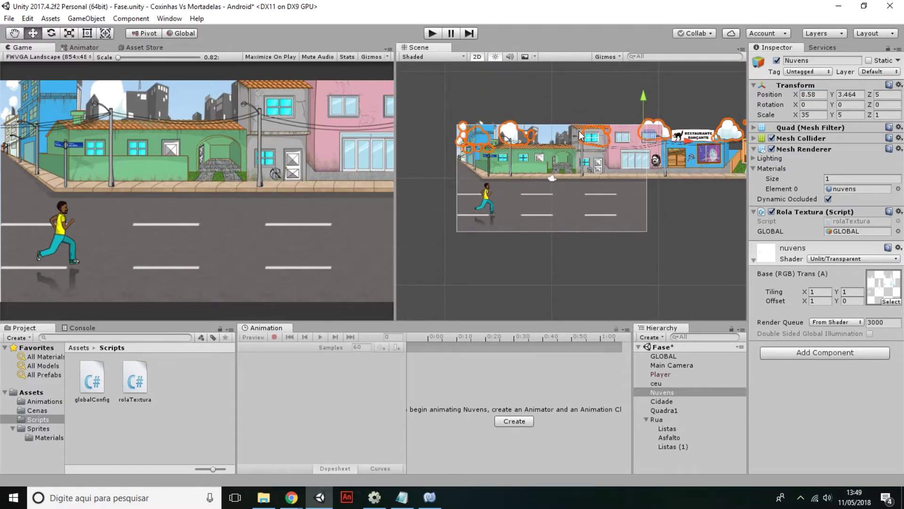
drag(690, 144, 424, 149)
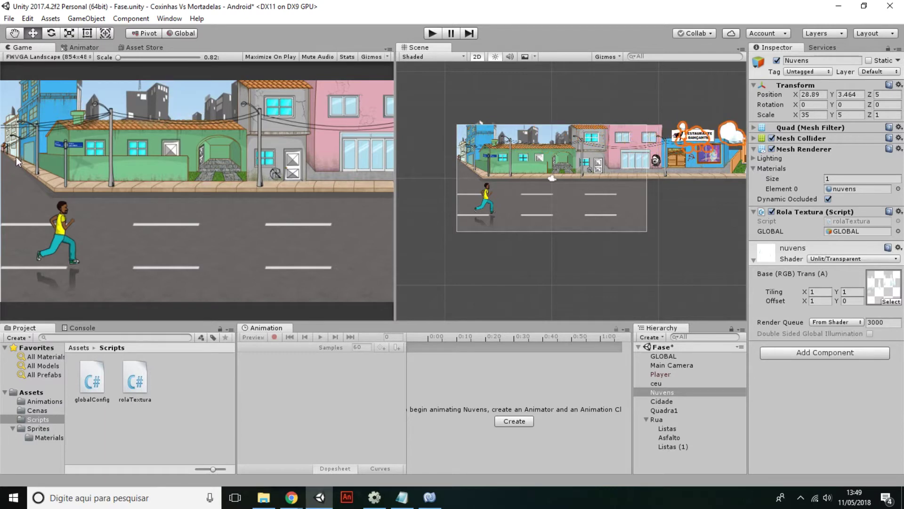
drag(712, 165, 685, 168)
key(ctrl+z)
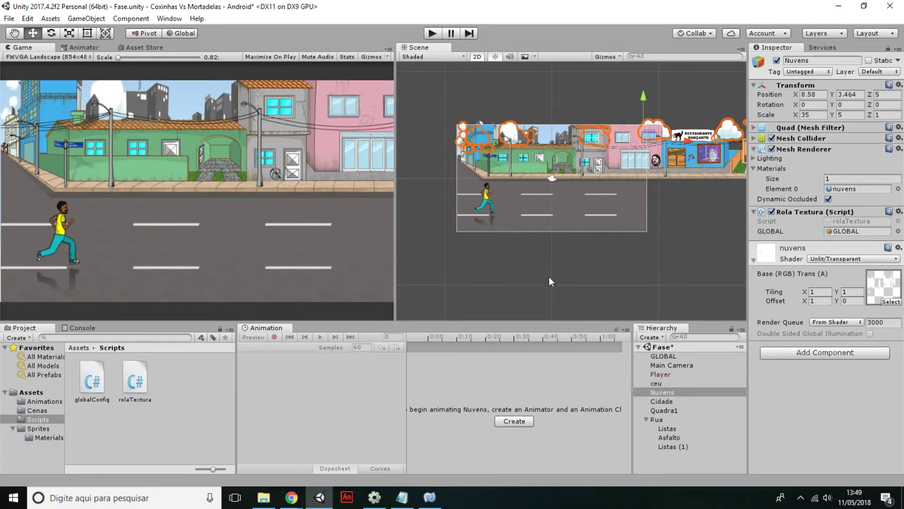
Step: Preview the nuvens texture with its X offset at about -1.53, undo that change, and switch back to MonoDevelop
click(803, 301)
drag(803, 299, 789, 301)
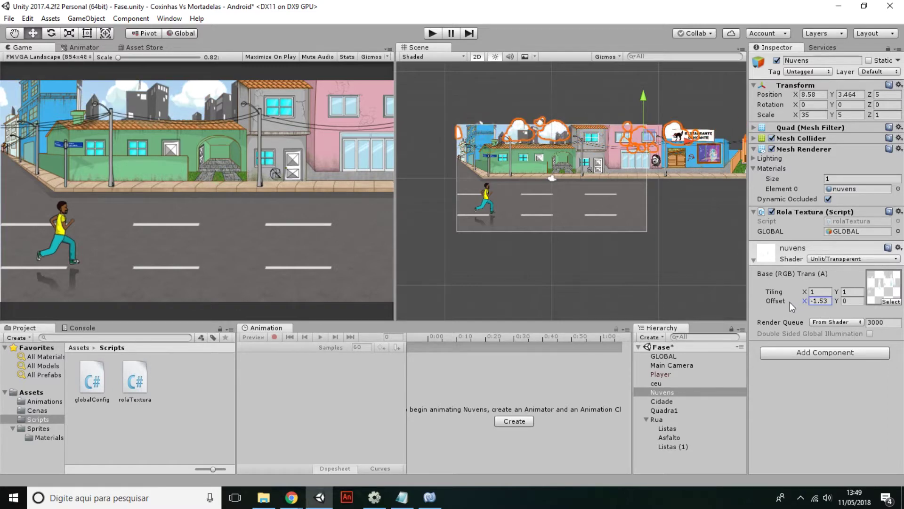
key(ctrl+z)
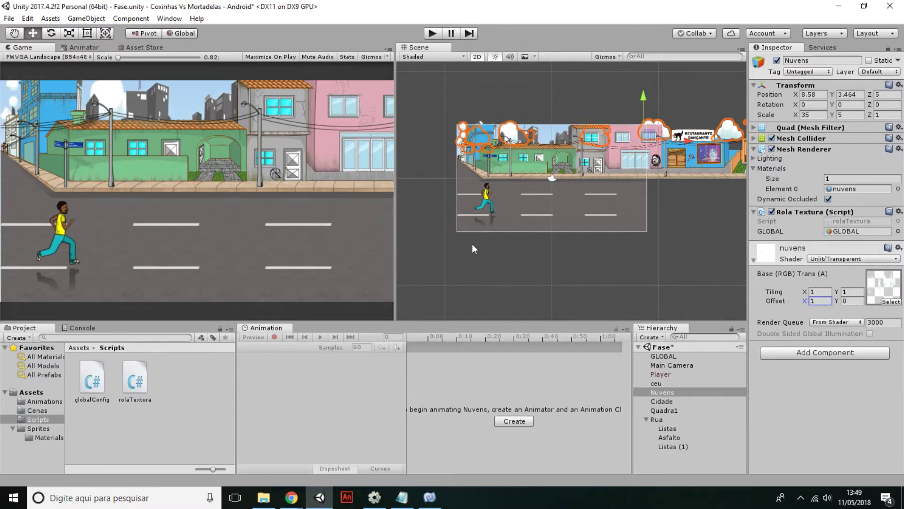
click(430, 497)
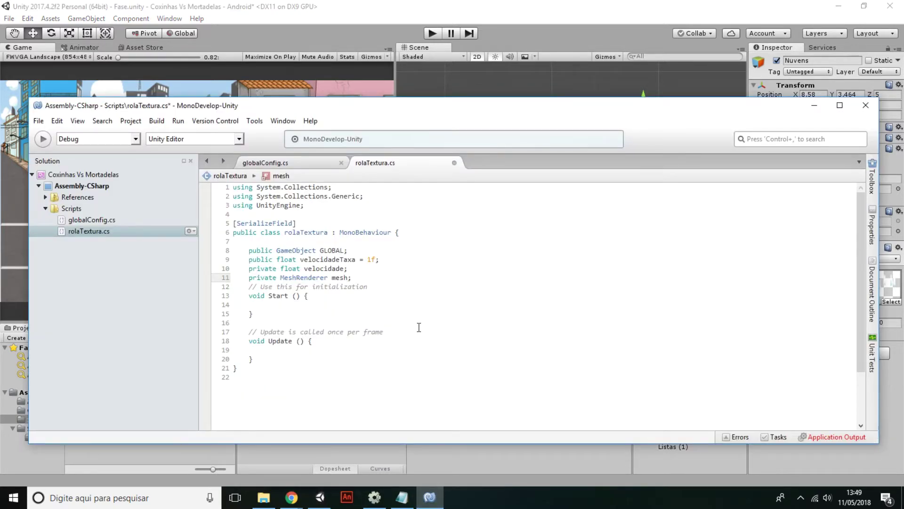
click(362, 278)
key(Return)
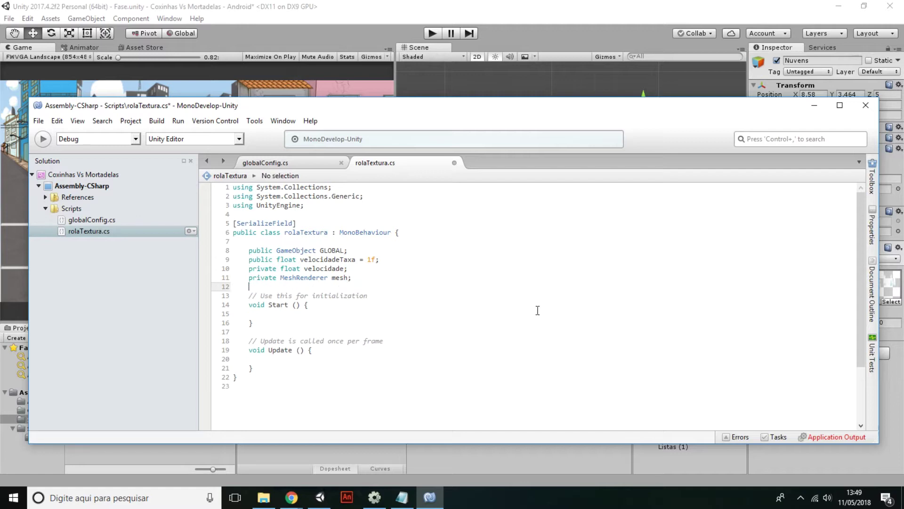
text(p)
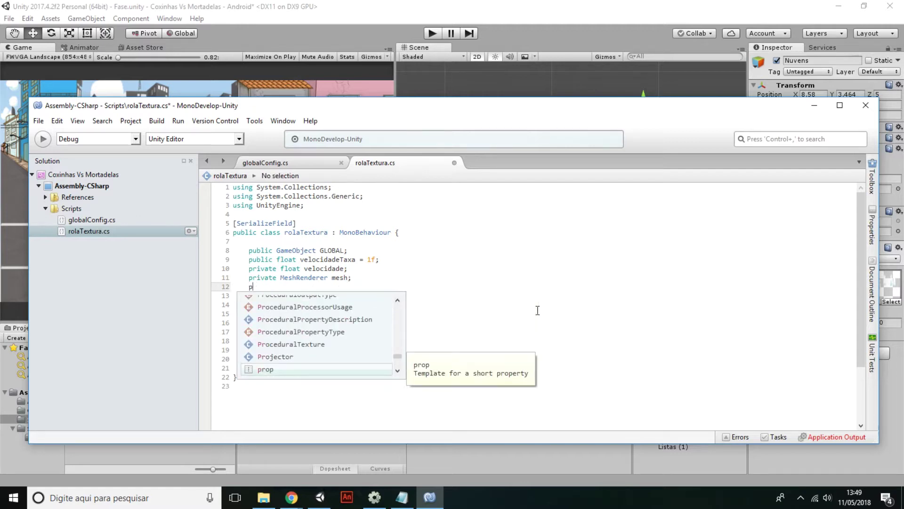
key(BackSpace)
key(BackSpace)
key(BackSpace)
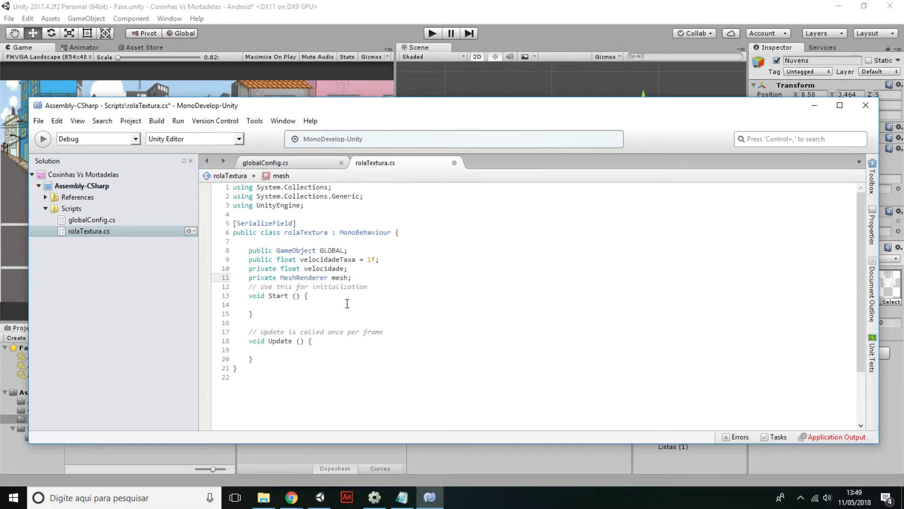
Step: In the Start method, assign mesh the value gameObject.GetComponent<MeshRenderer> ();
click(316, 305)
text(mesh = gam)
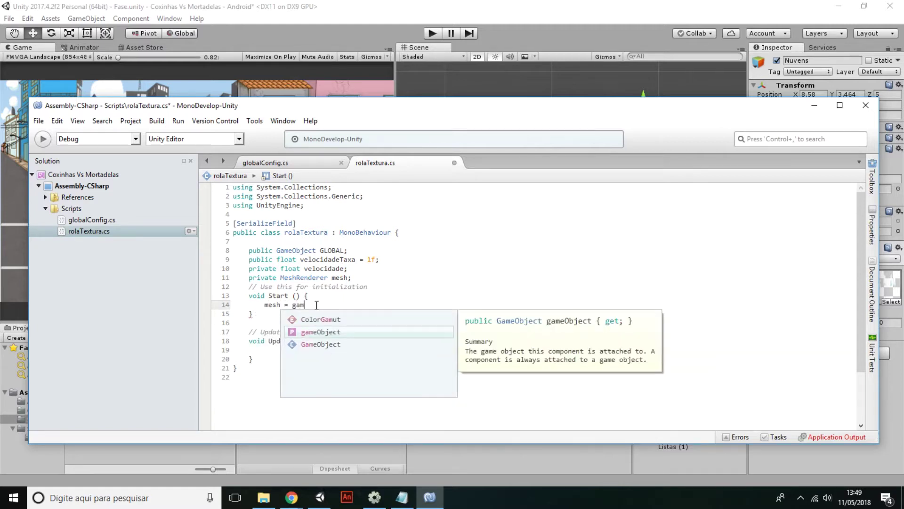
key(Return)
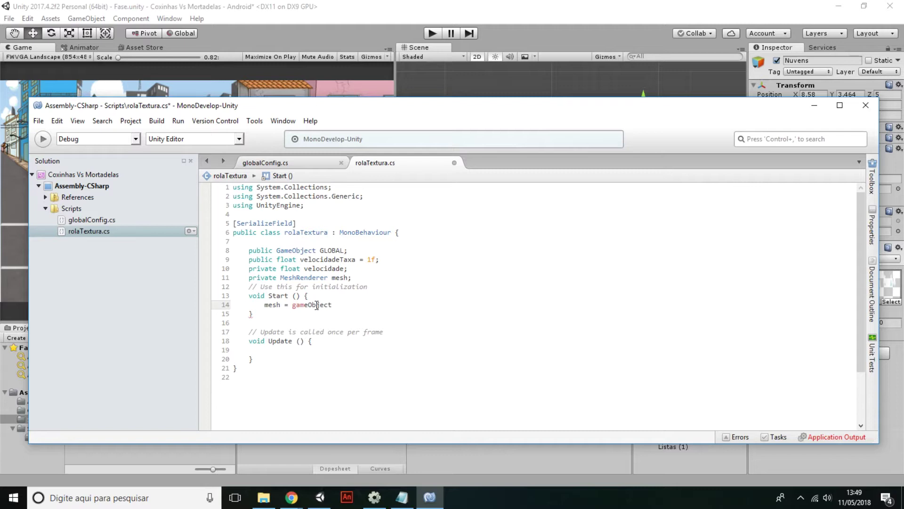
text(.)
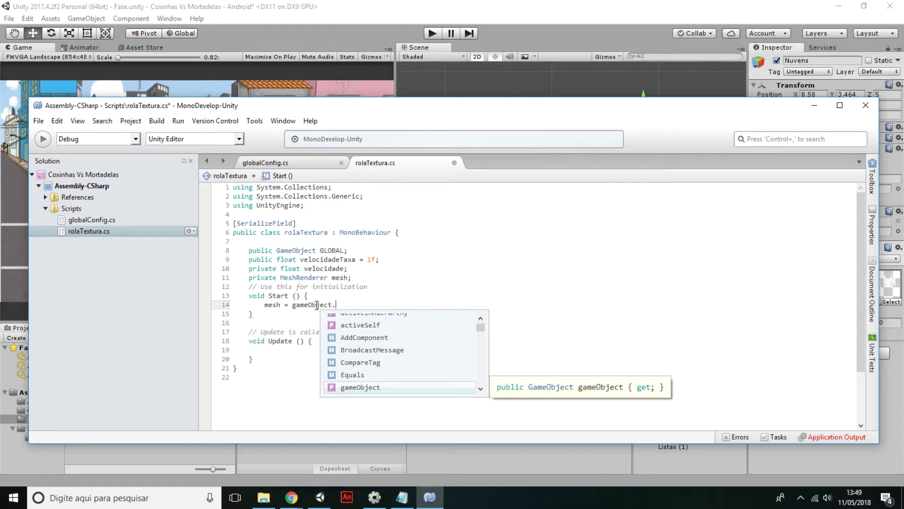
text(GetComponent)
key(Return)
text(<)
text(Mes)
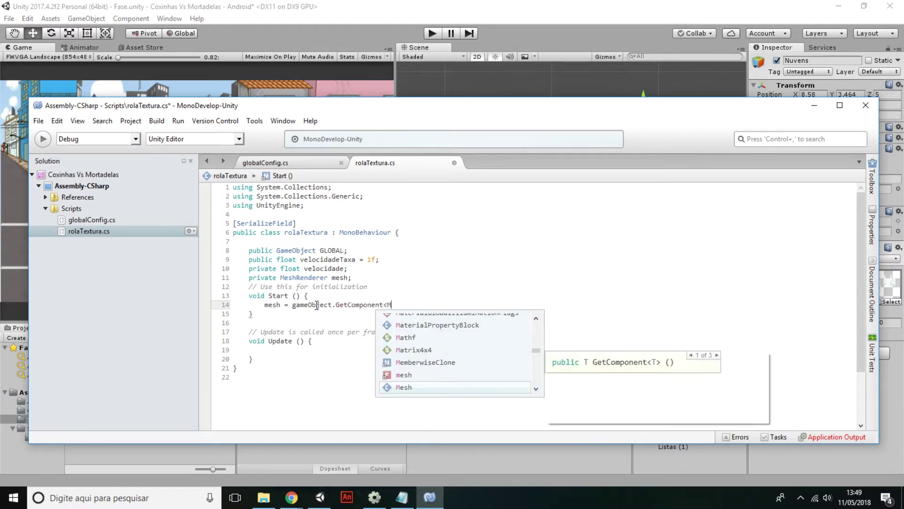
text(R)
key(BackSpace)
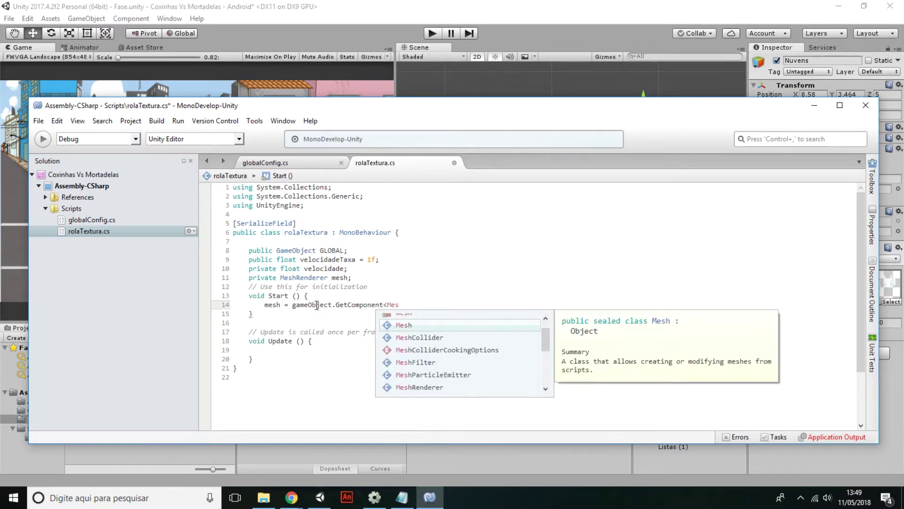
text(R)
key(Return)
text(> ();)
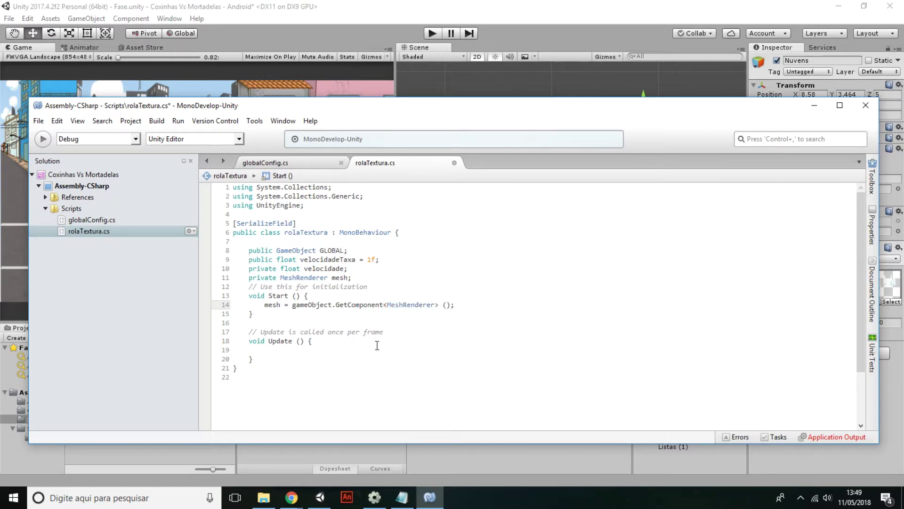
Step: Begin a velocidade assignment in the Update method and check the VELOCIDADE variable in globalConfig
click(328, 343)
key(Return)
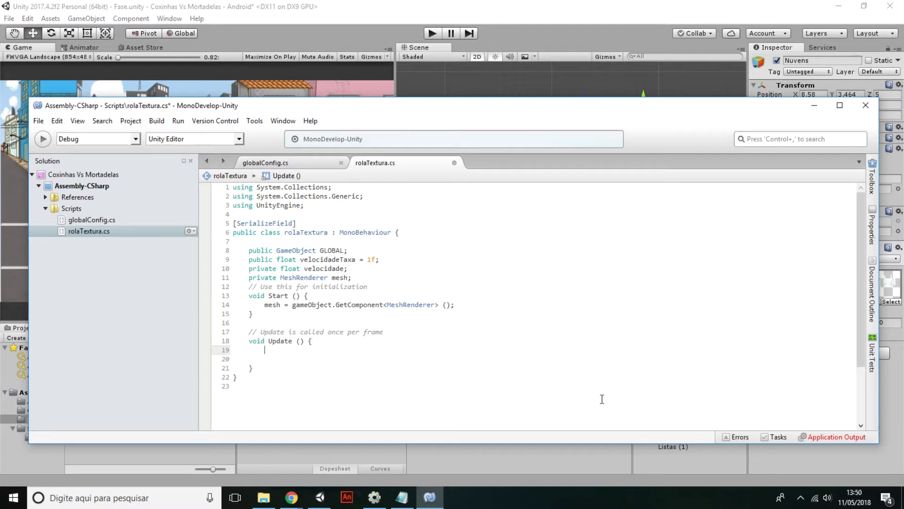
text(velo)
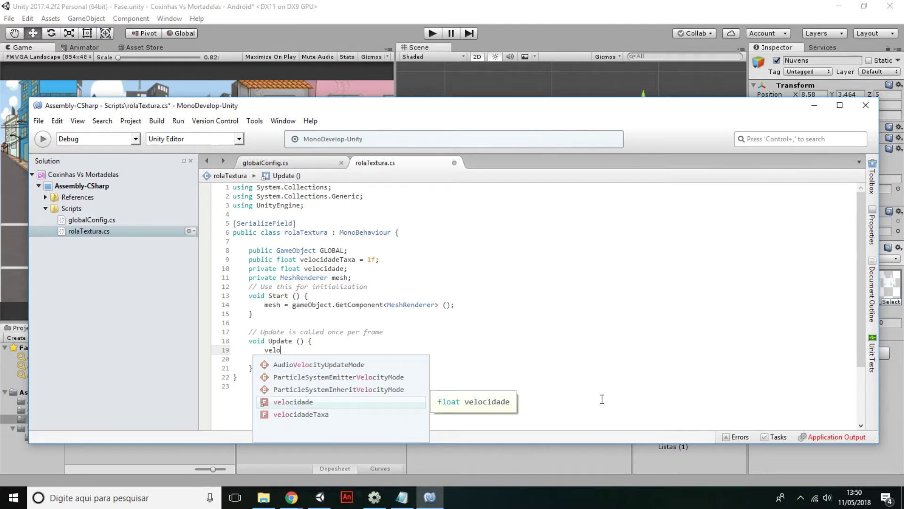
key(Return)
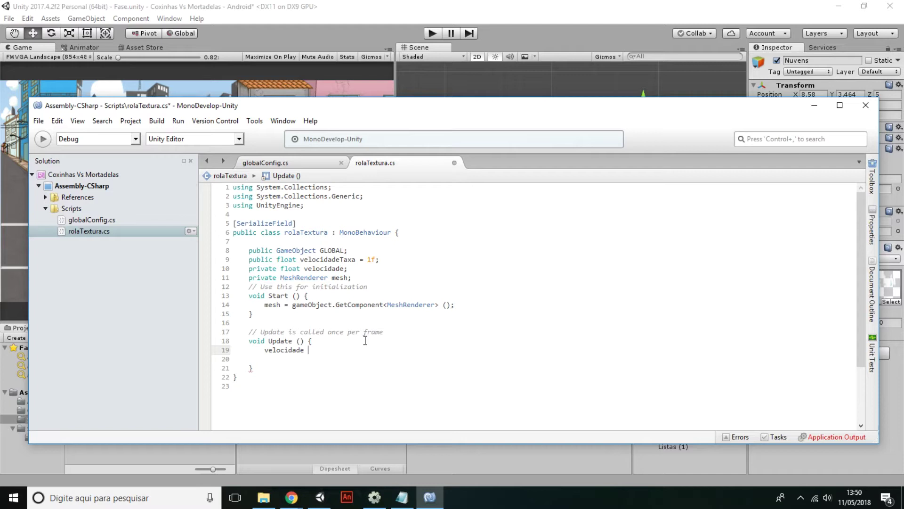
text(=)
click(286, 164)
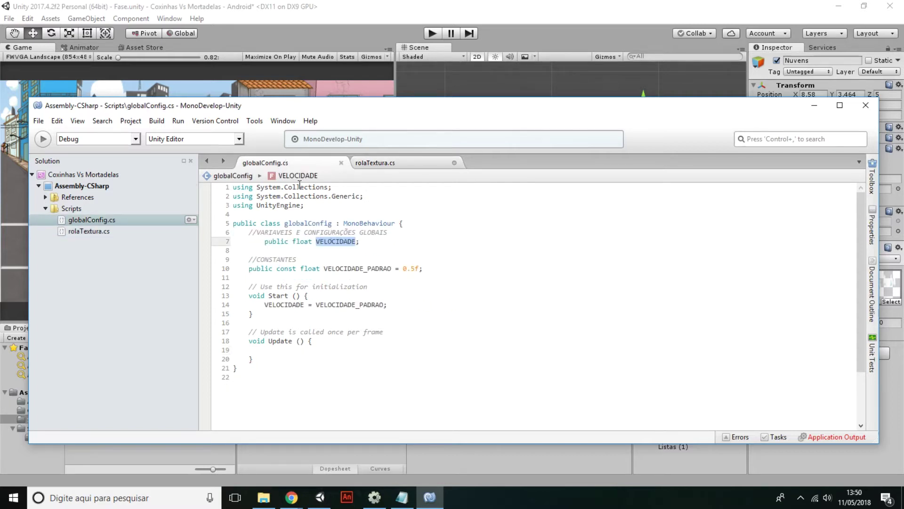
click(406, 165)
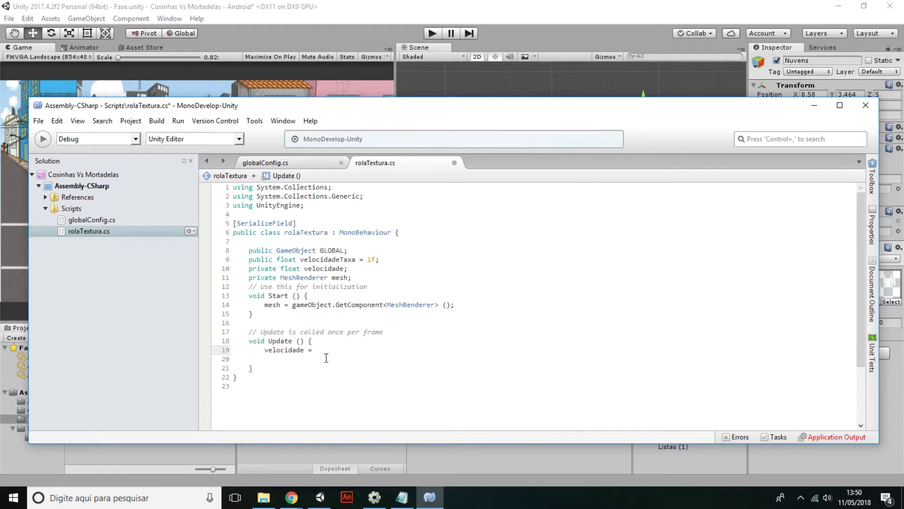
Step: Continue the velocidade assignment in the Update method with GLOBAL.GetComponent<globalConfig>()
text(GLO)
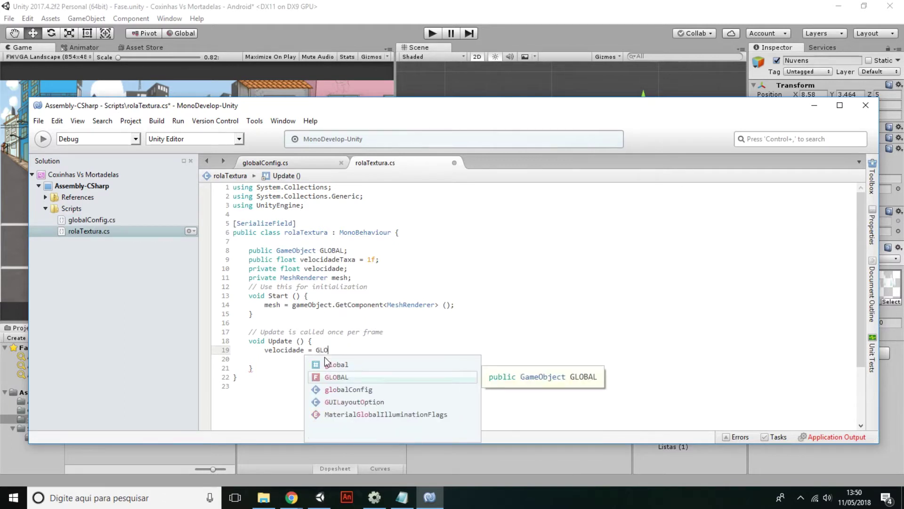
key(Return)
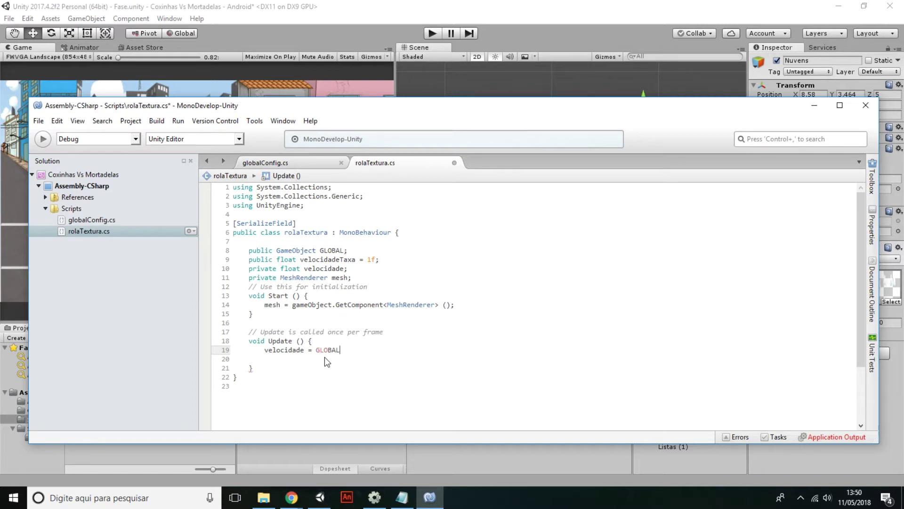
text(.getcom)
key(Return)
text(<glo)
key(Down)
key(Down)
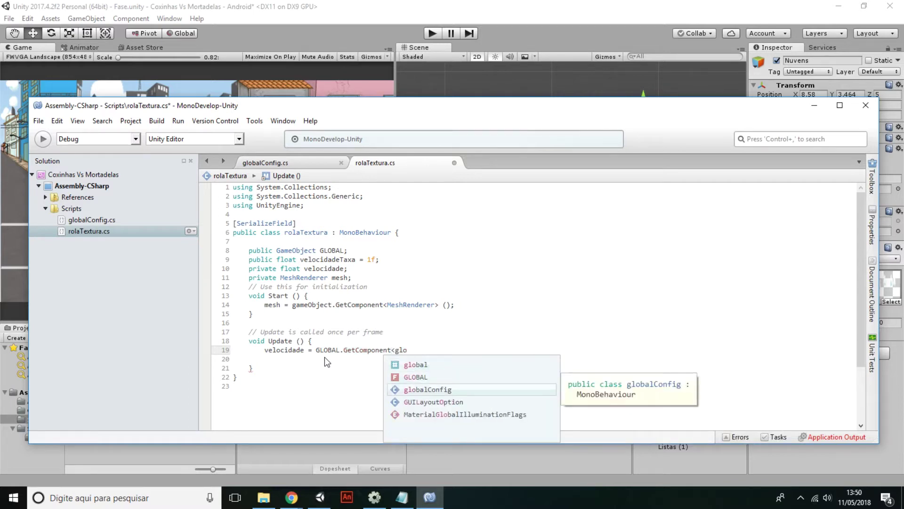
text(>())
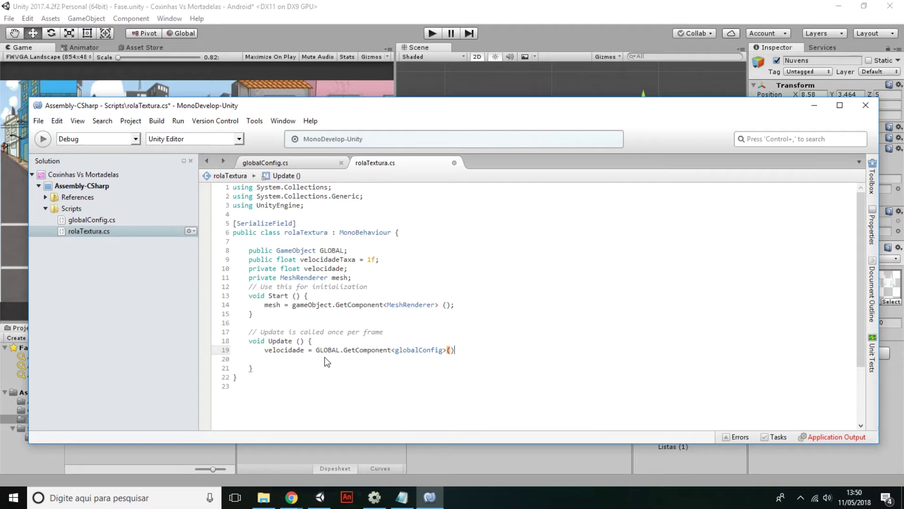
Step: Complete the velocidade assignment by reading the component's VELOCIDADE and multiplying it by velocidadeTaxa, ending the statement with a semicolon
text(.)
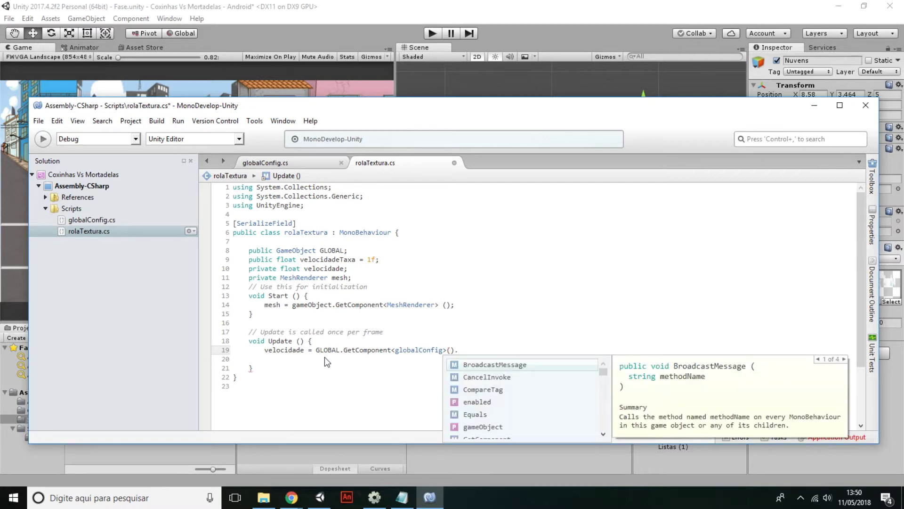
text(VELOCIDADE)
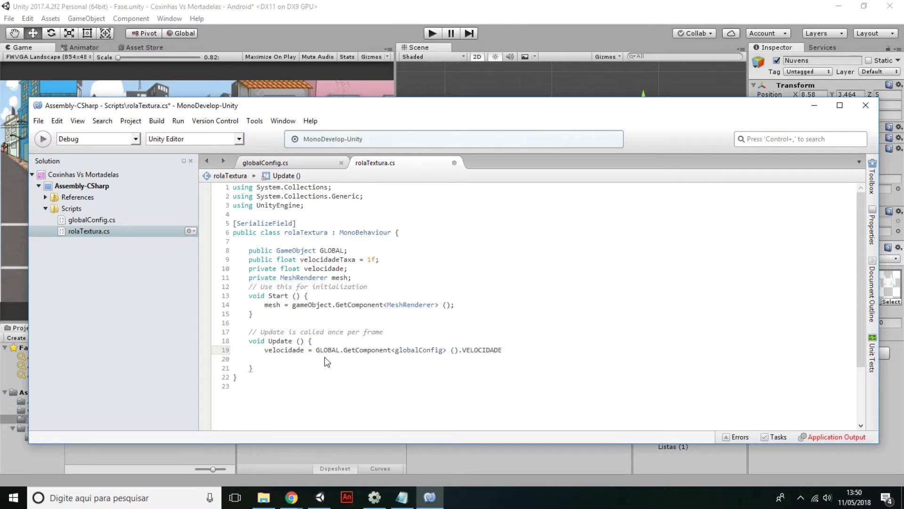
text( * velo)
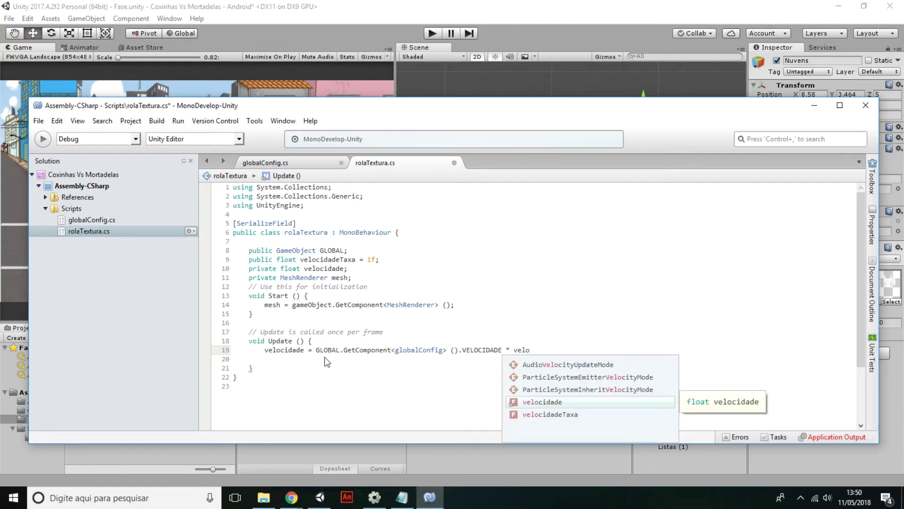
key(Down)
key(Return)
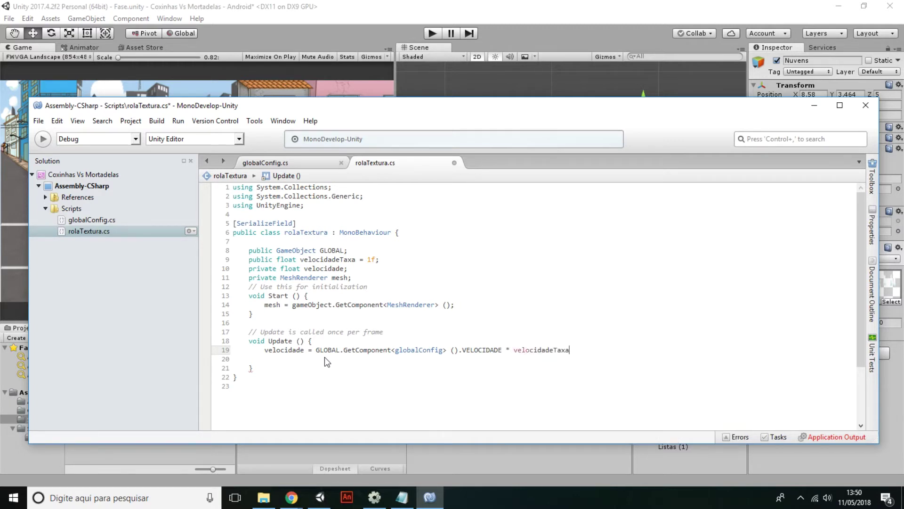
text(;)
Step: Begin a Vector2 variable declaration with a name starting with desloca on a new line below the velocidade assignment
key(Return)
text(Vector2)
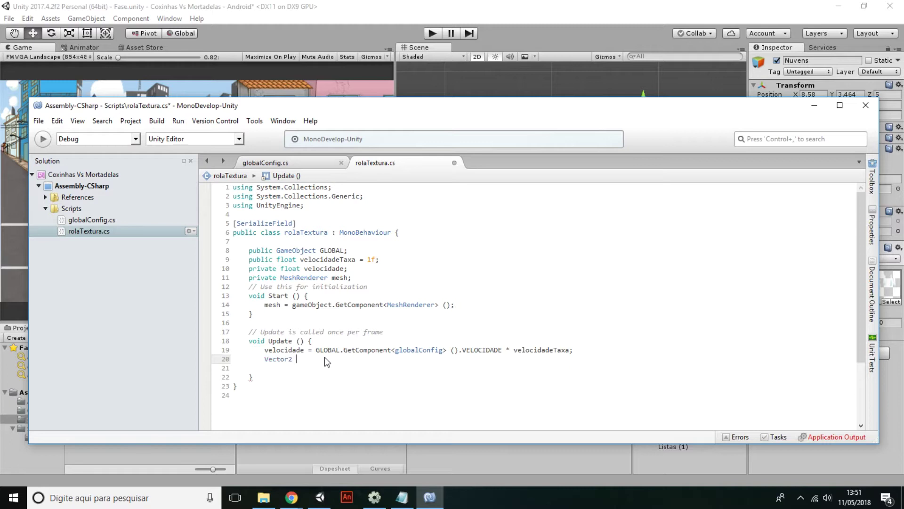
text( desloca)
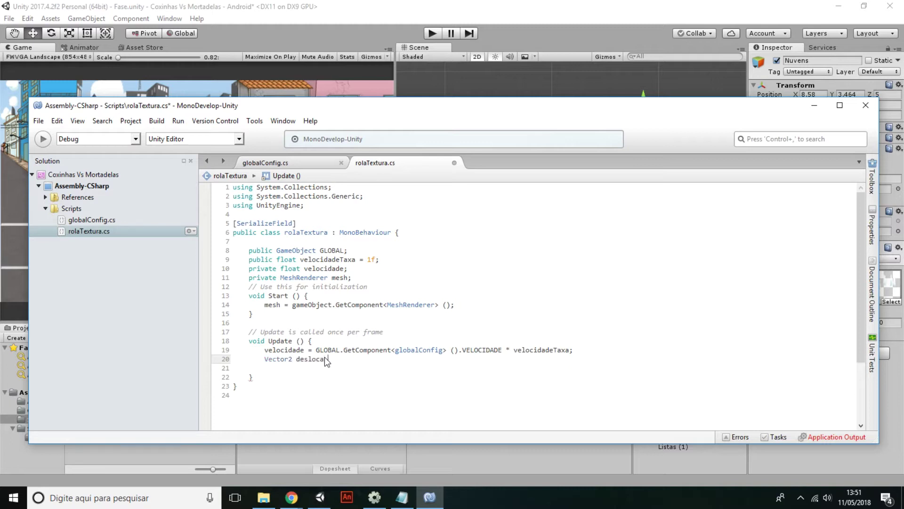